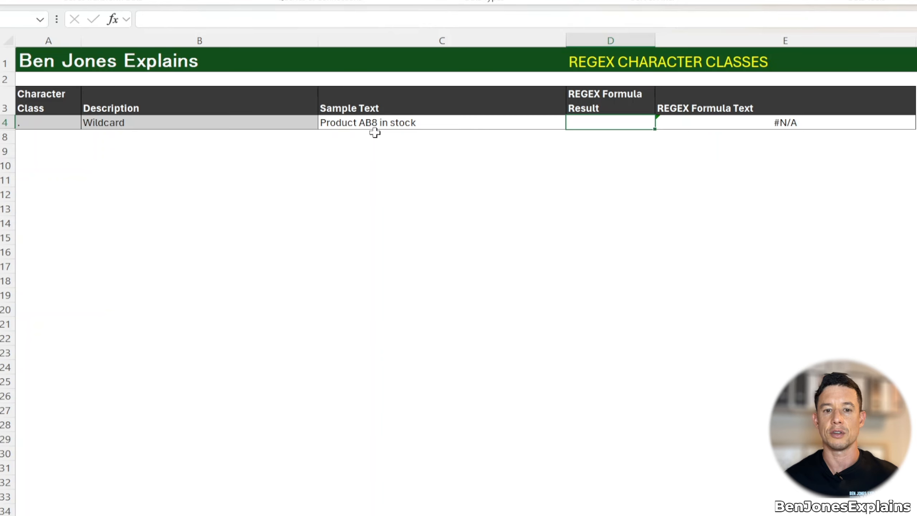
# Enter =REGEXEXTRACT(C4,"AB.") in D4 to extract the product code from the wildcard row's sample text.
pyautogui.click(338, 121)
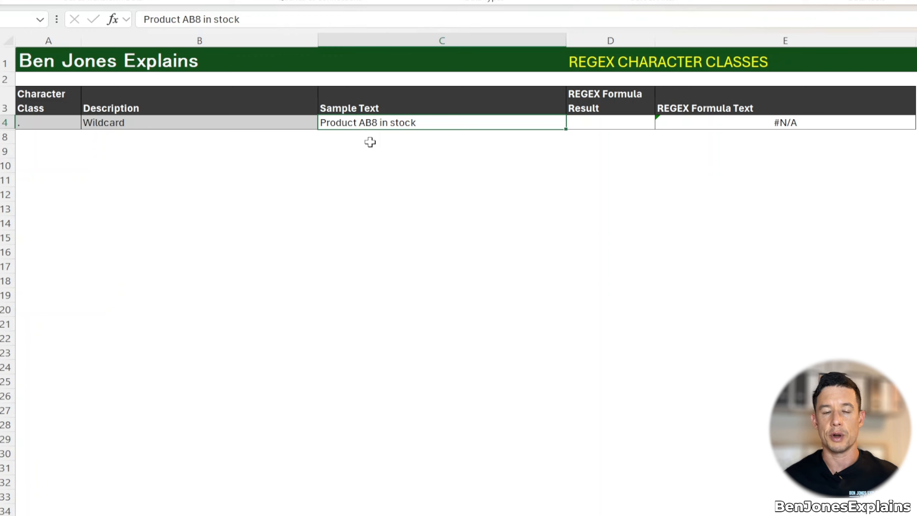
pyautogui.click(612, 118)
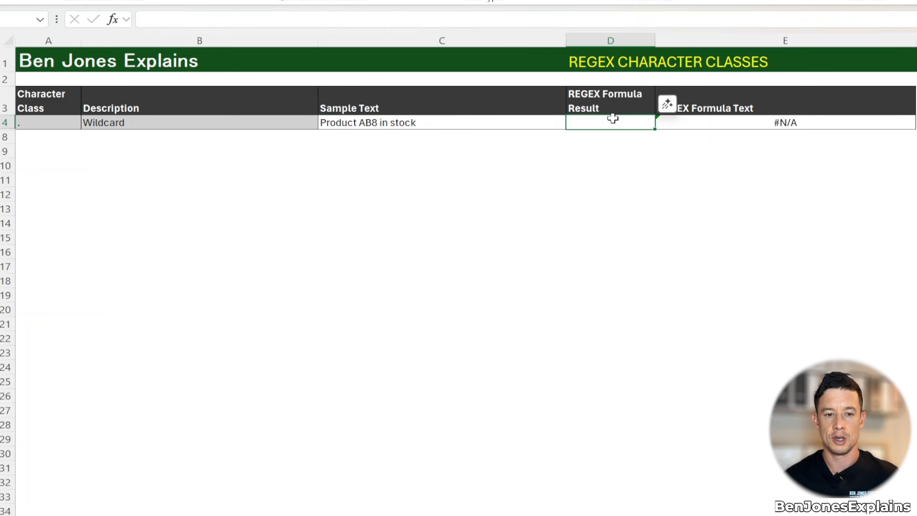
pyautogui.write('=reg')
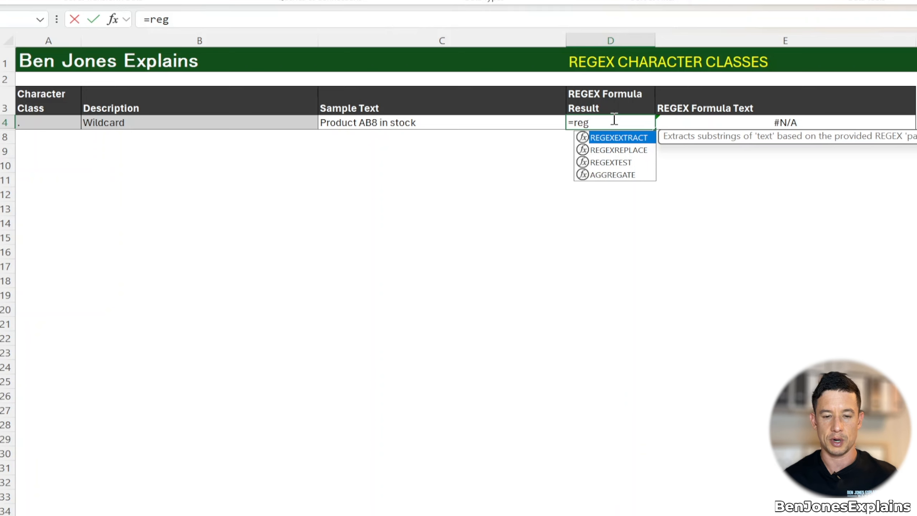
pyautogui.press('Tab')
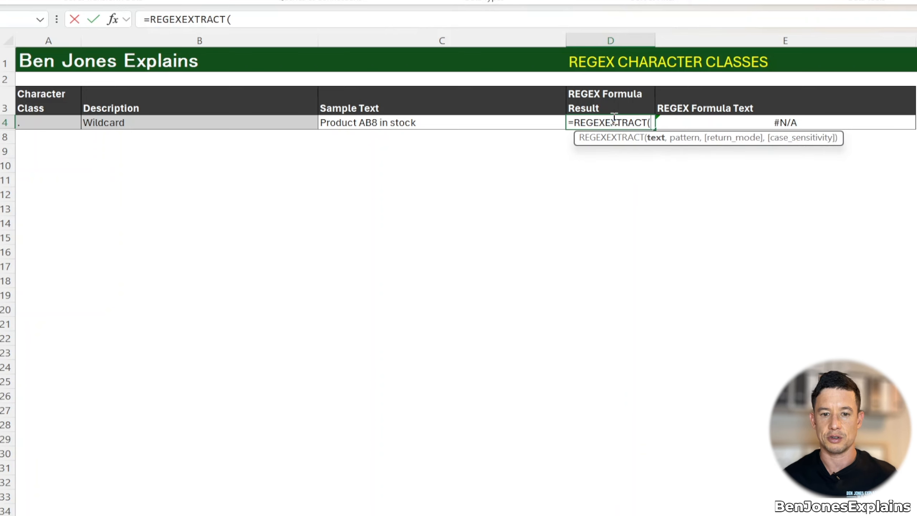
pyautogui.click(504, 120)
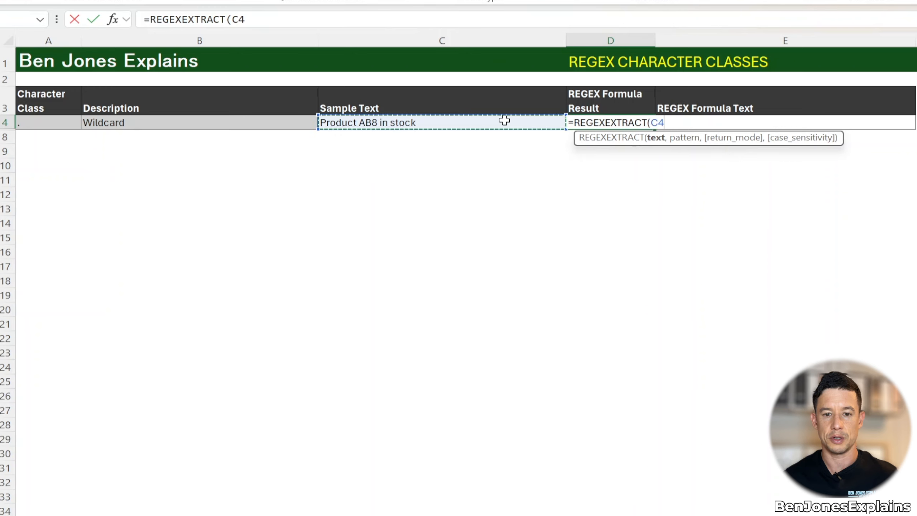
pyautogui.write(',')
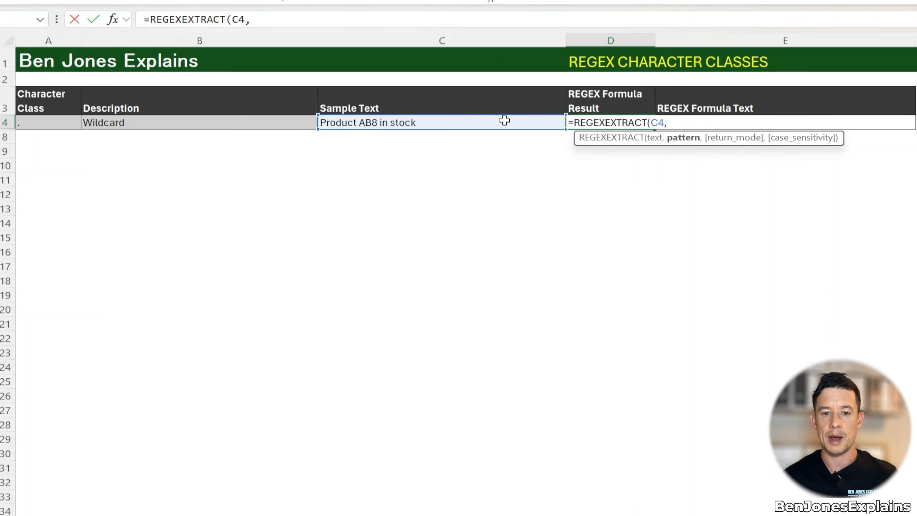
pyautogui.write('"AB.')
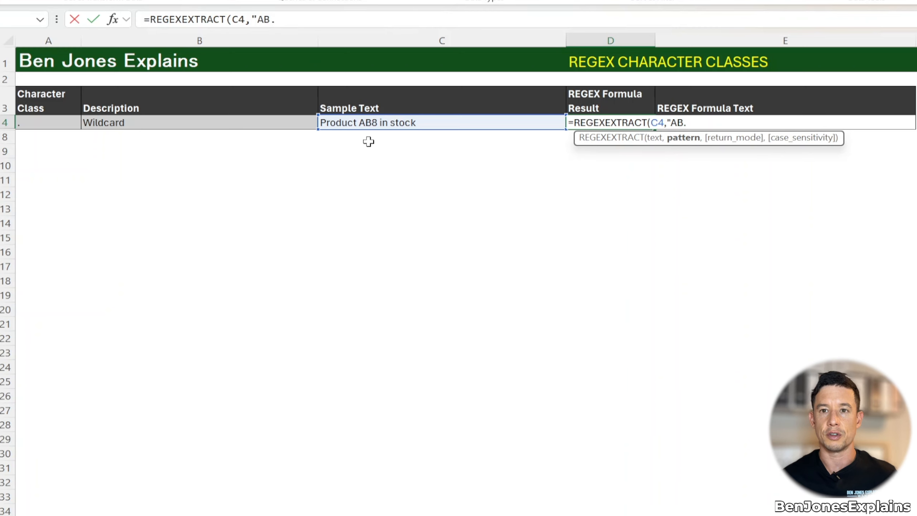
pyautogui.write('"')
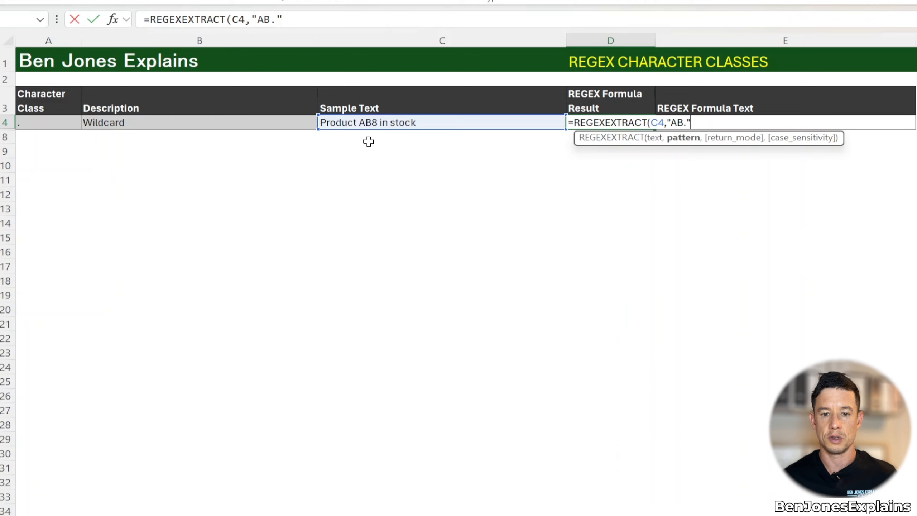
pyautogui.write(')')
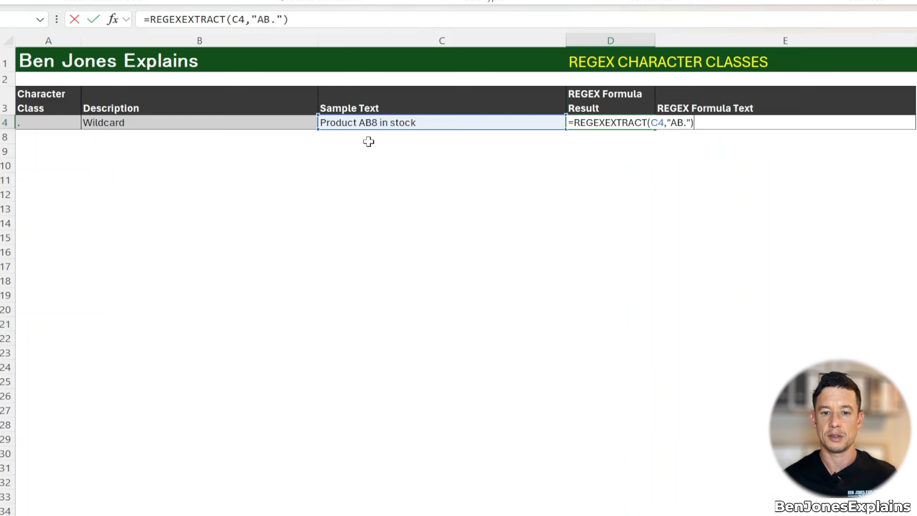
pyautogui.press('Return')
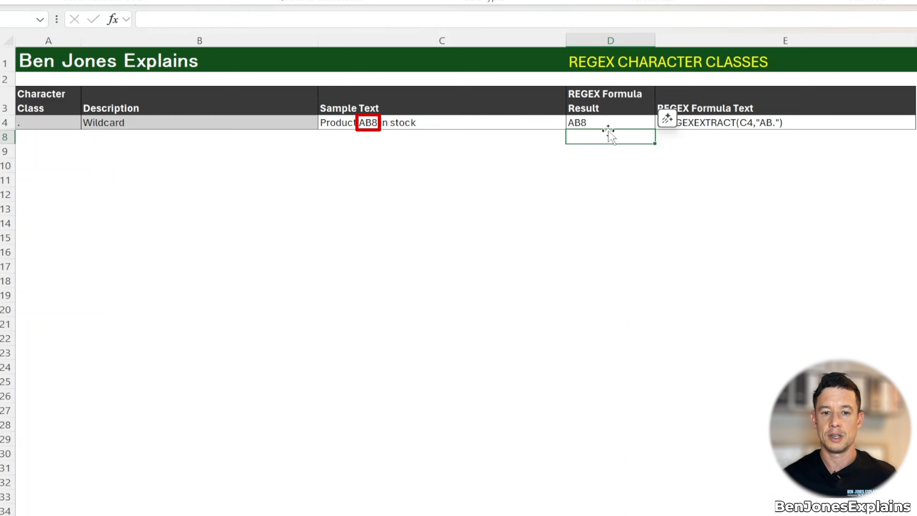
# Examine the \d row's character class and description, and the run of digits within its sample text in C5.
pyautogui.click(371, 122)
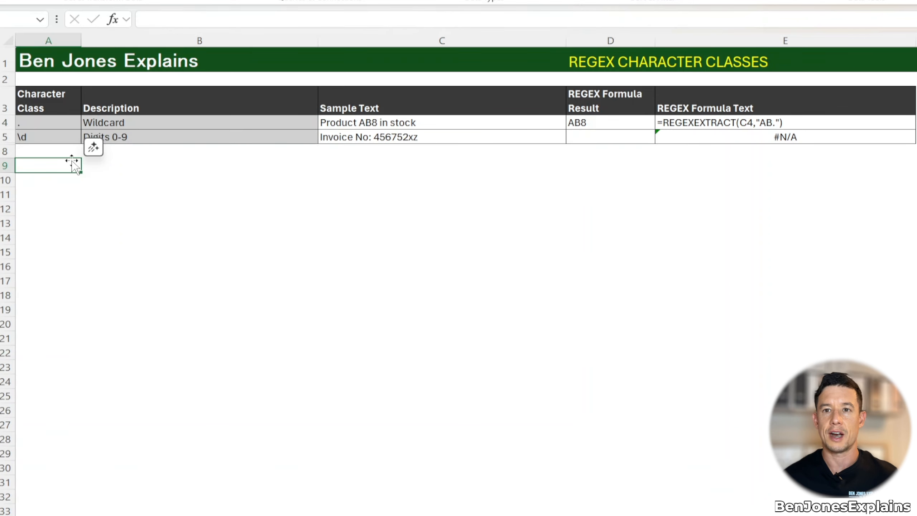
pyautogui.click(41, 137)
pyautogui.click(161, 139)
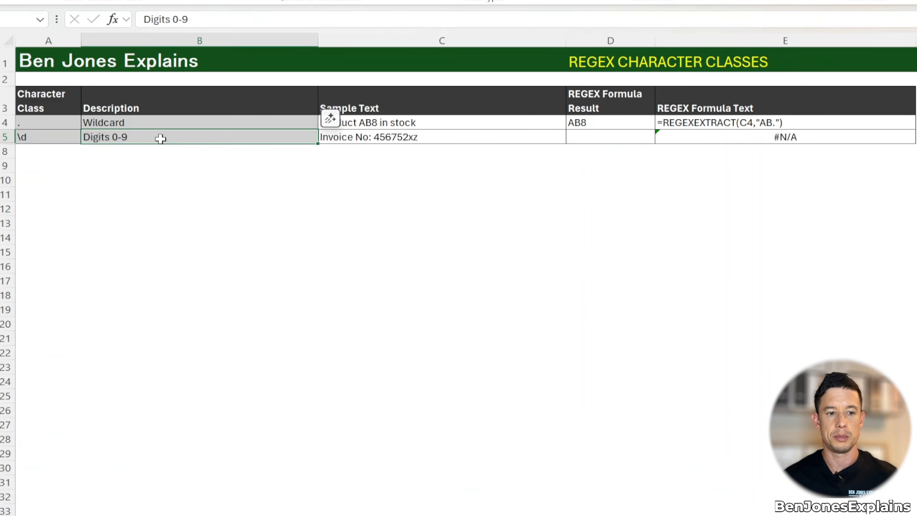
pyautogui.click(225, 174)
pyautogui.click(599, 139)
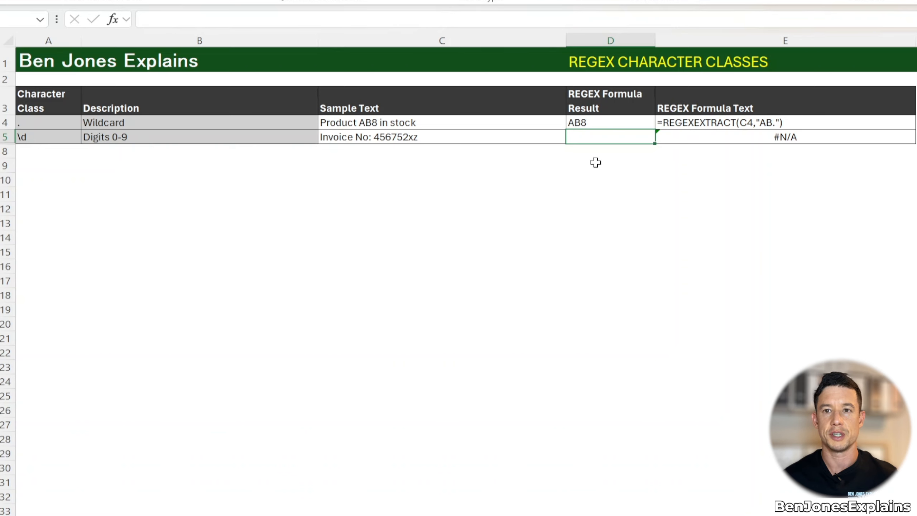
pyautogui.click(385, 143)
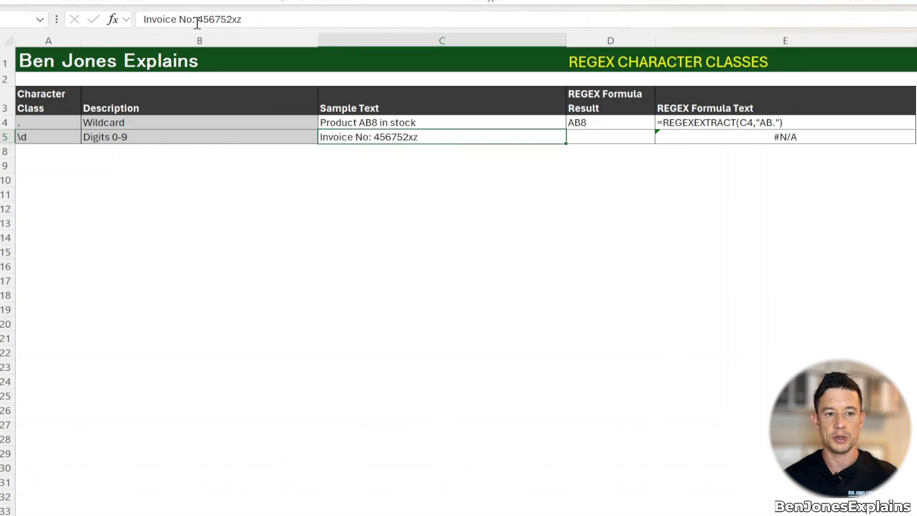
pyautogui.moveTo(199, 21); pyautogui.dragTo(234, 22)
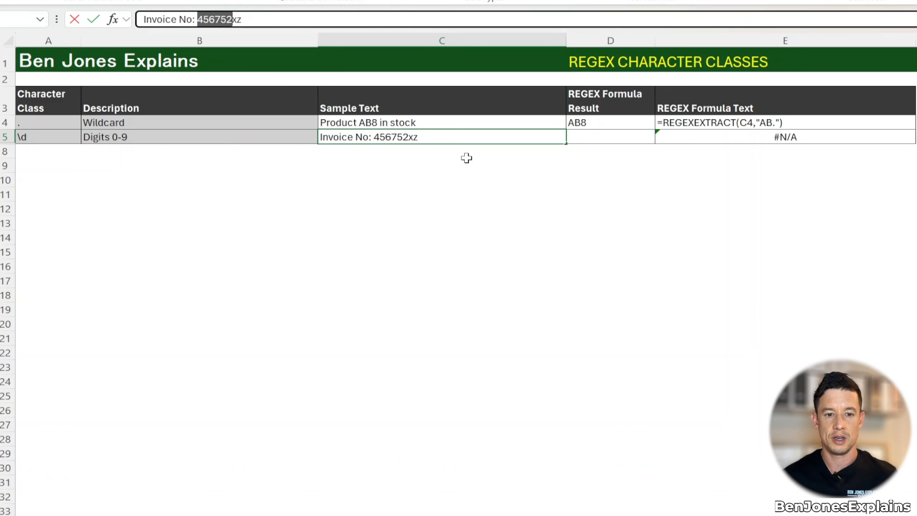
# Enter =REGEXEXTRACT(C5,"\d") in D5 to extract a single digit from the invoice sample text.
pyautogui.click(607, 138)
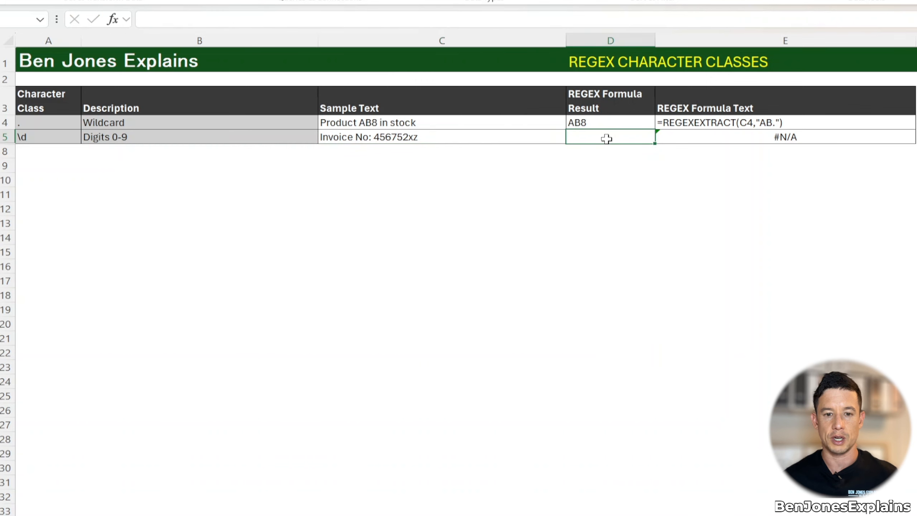
pyautogui.write('=reg')
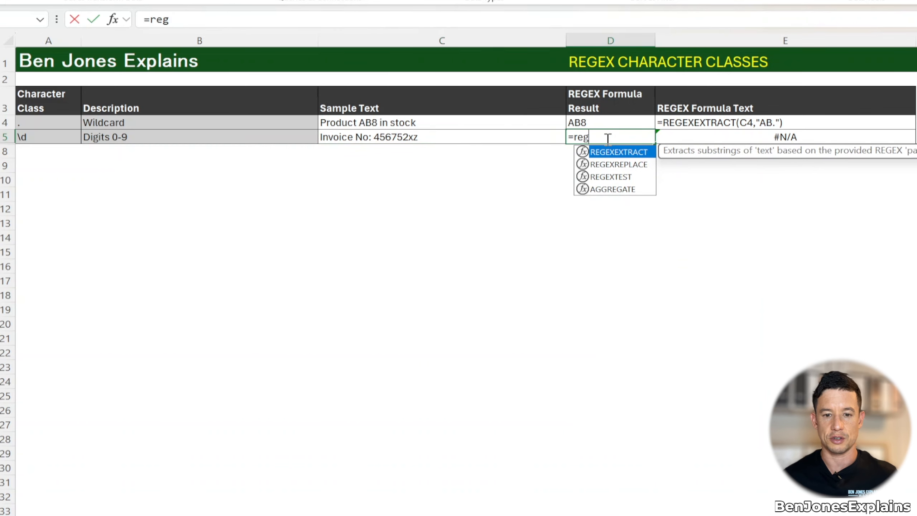
pyautogui.press('Tab')
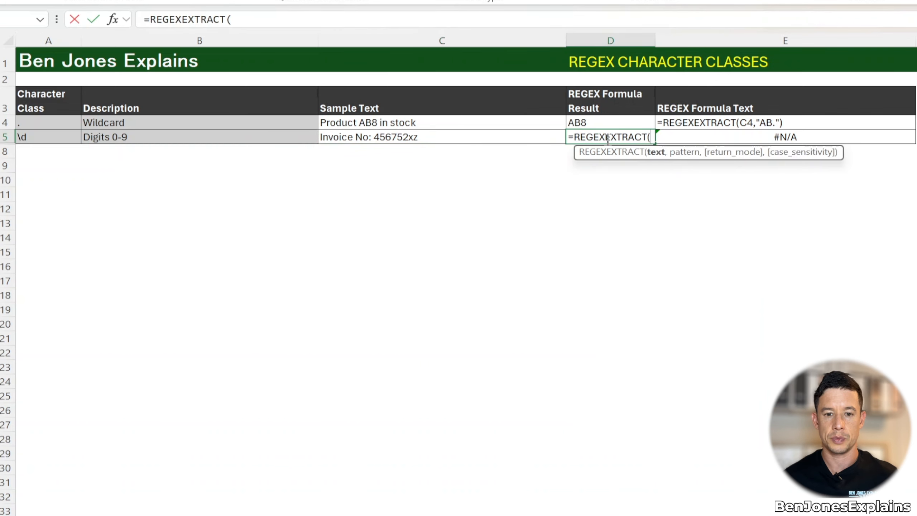
pyautogui.click(473, 137)
pyautogui.write(',')
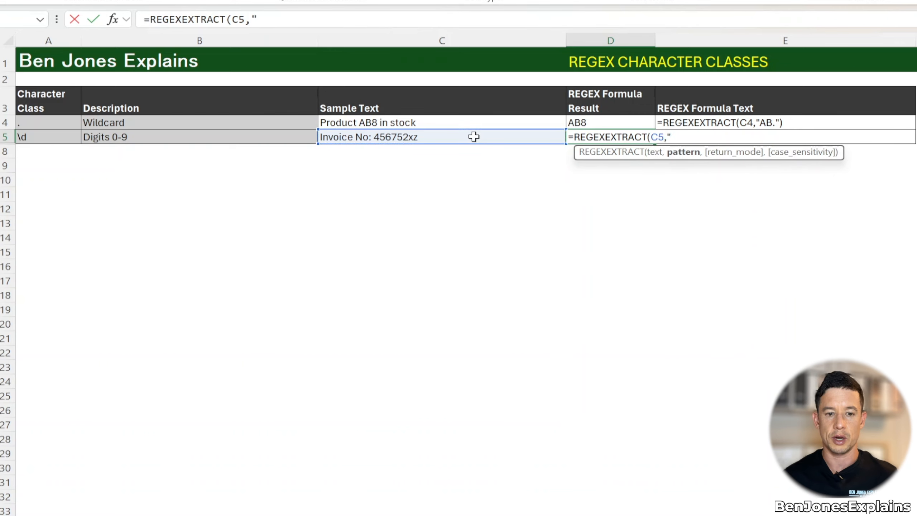
pyautogui.write('"\\d')
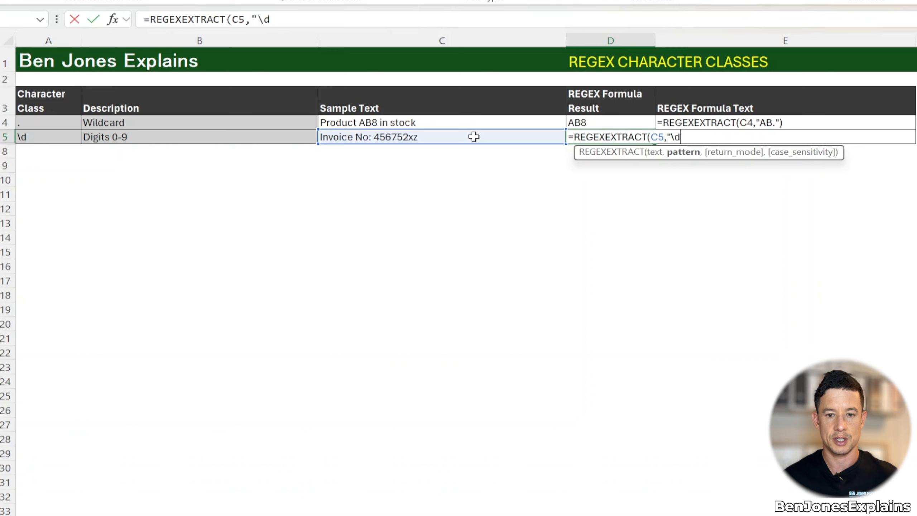
pyautogui.write(')')
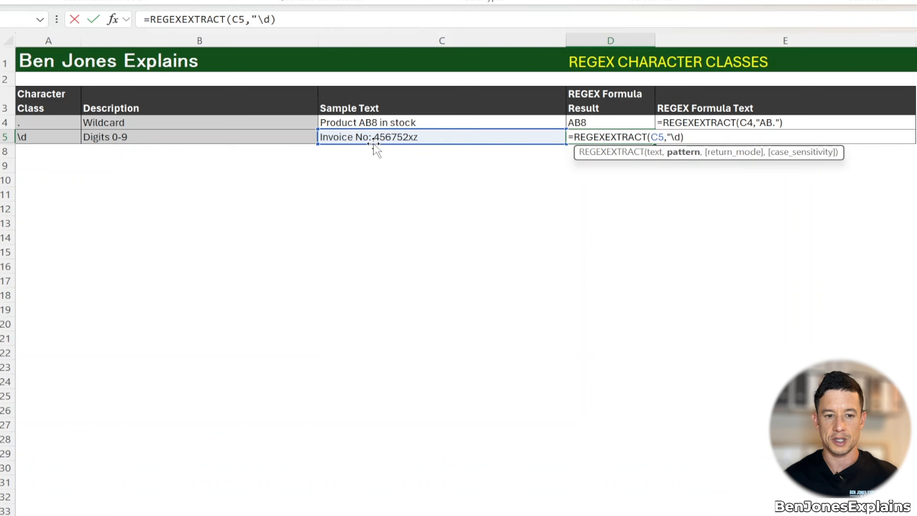
pyautogui.press('BackSpace')
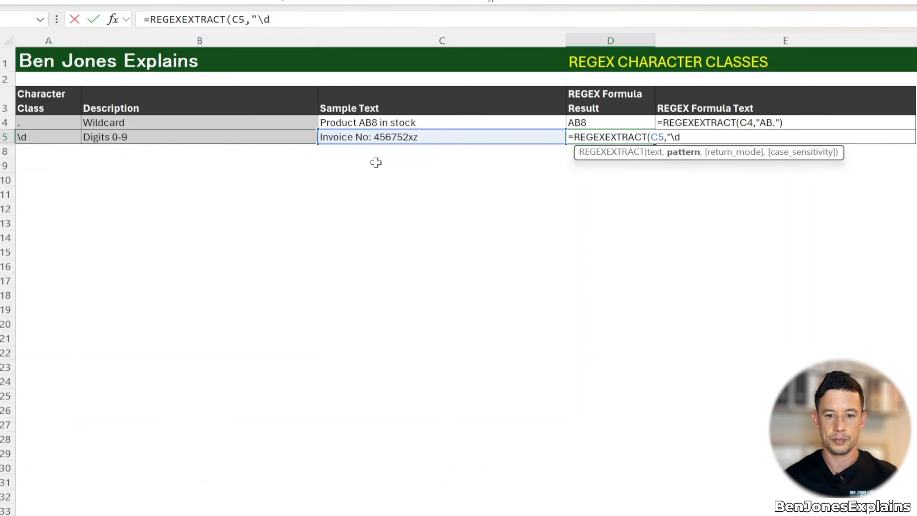
pyautogui.write('"')
pyautogui.write(')')
pyautogui.press('Return')
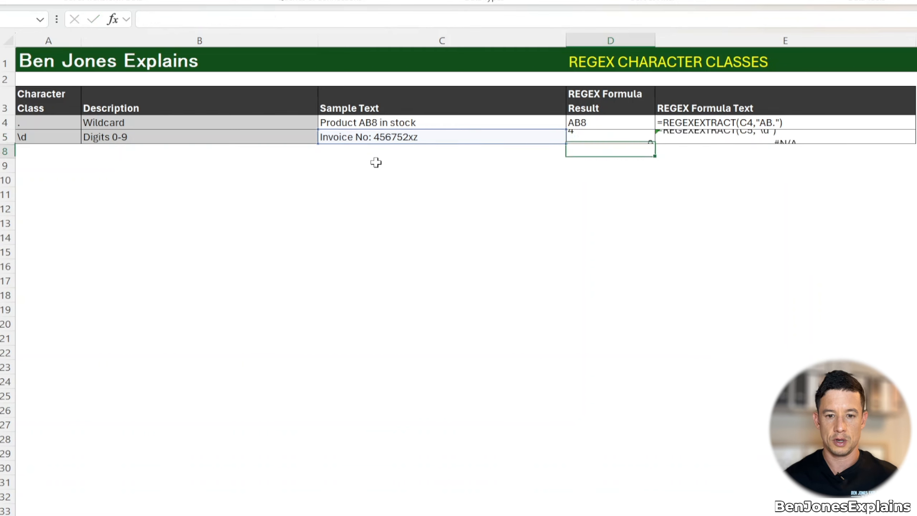
# Extend the pattern in the D5 formula to "\d+" so it matches one or more consecutive digits.
pyautogui.click(620, 137)
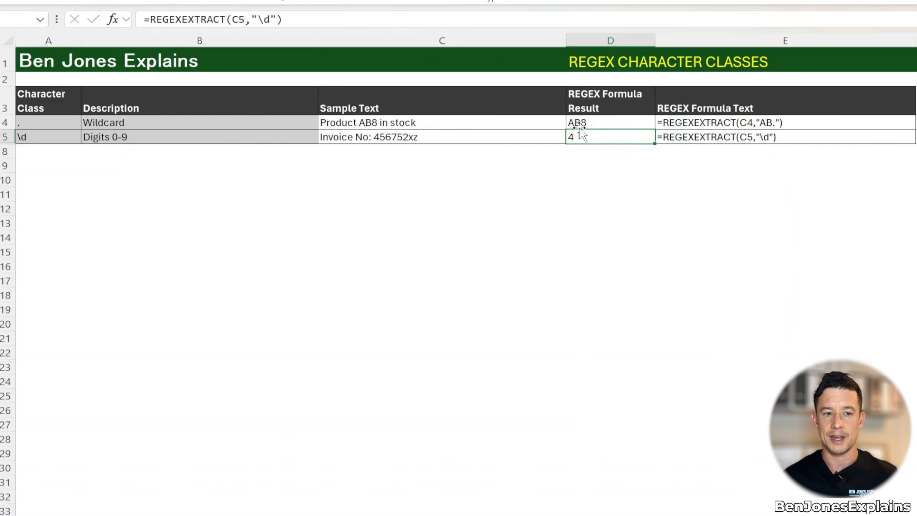
pyautogui.click(276, 19)
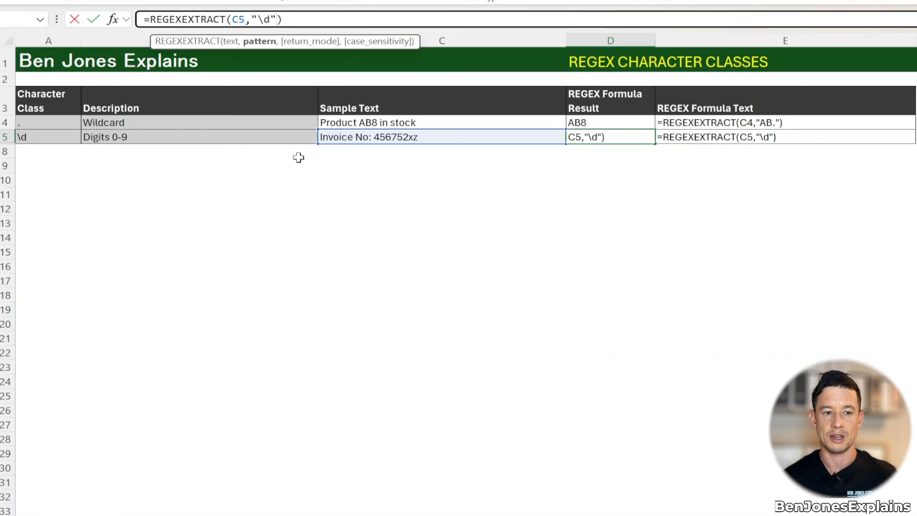
pyautogui.write('+')
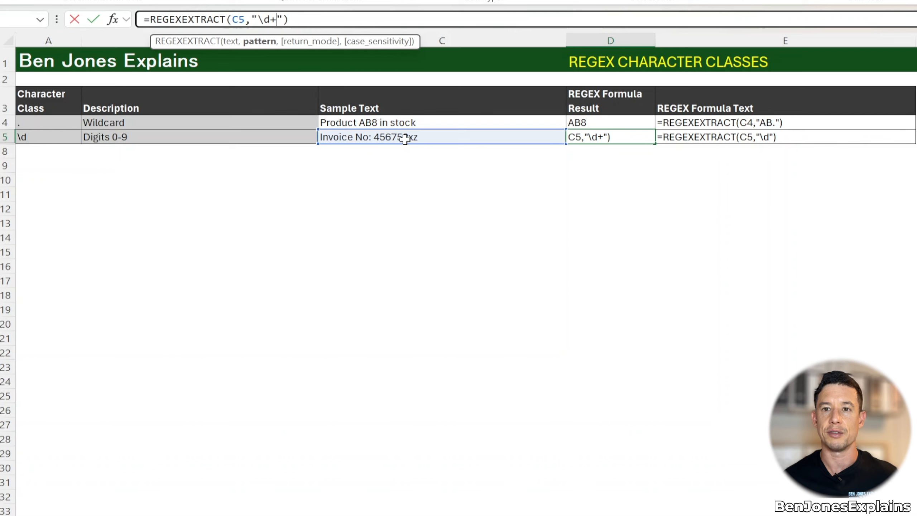
pyautogui.press('Return')
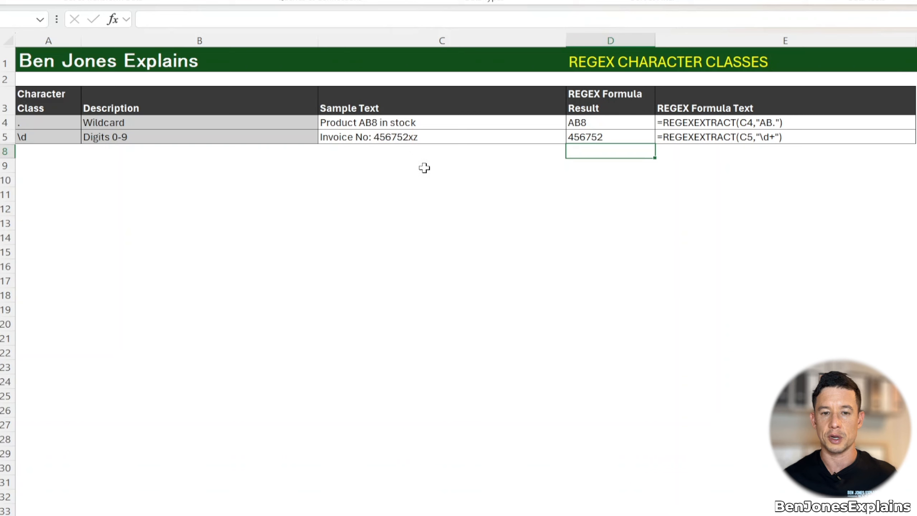
# Enter =REGEXEXTRACT(C6,"\w") in D6 to extract a word character from the e-mail sample text, and reselect that cell.
pyautogui.write('=')
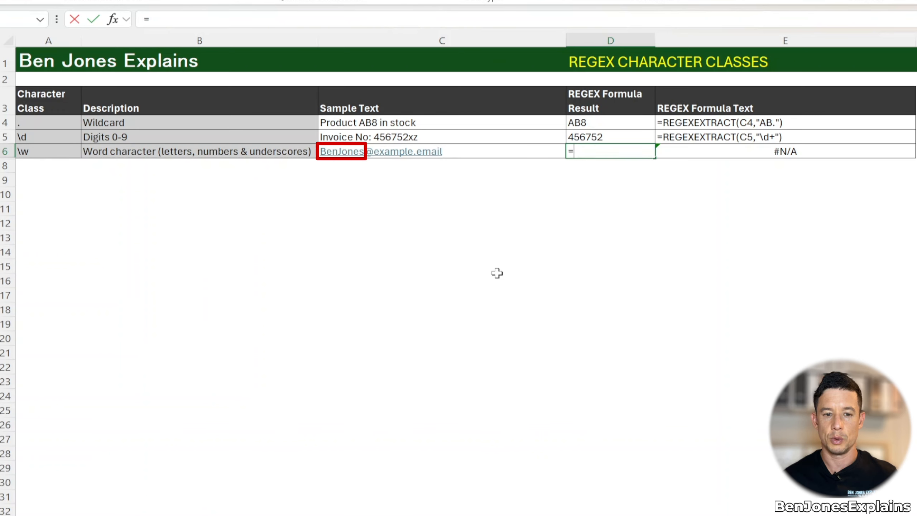
pyautogui.write('reg')
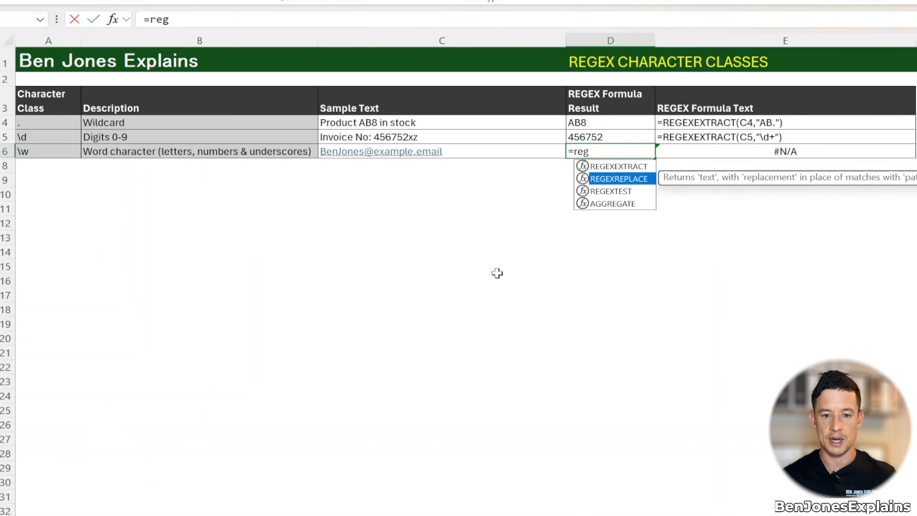
pyautogui.press('Tab')
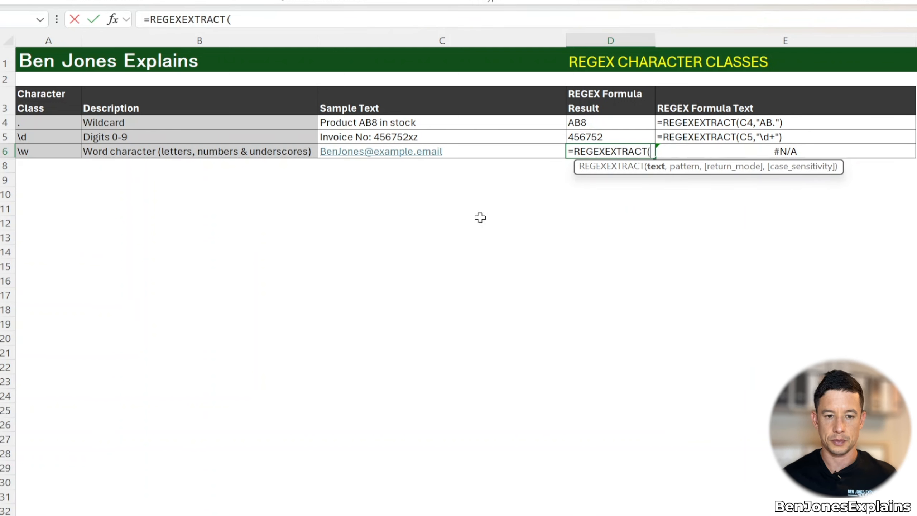
pyautogui.click(501, 153)
pyautogui.write(',')
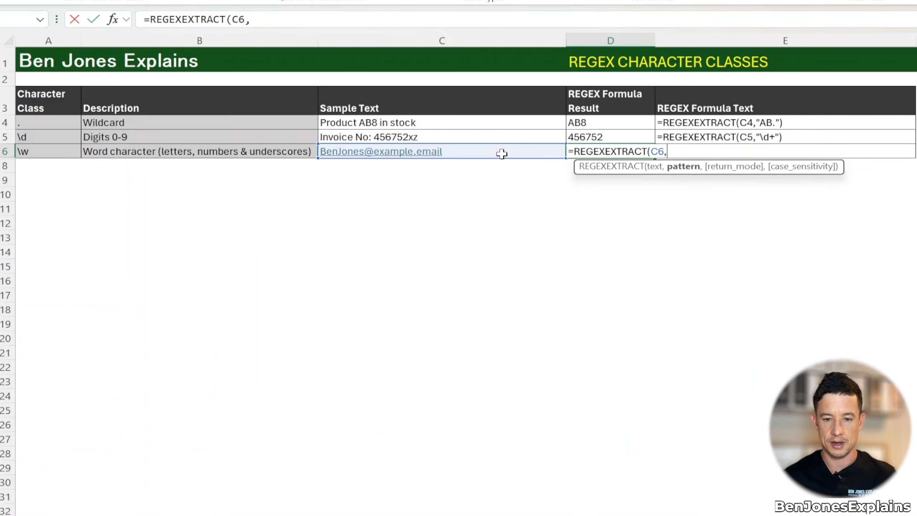
pyautogui.write('"')
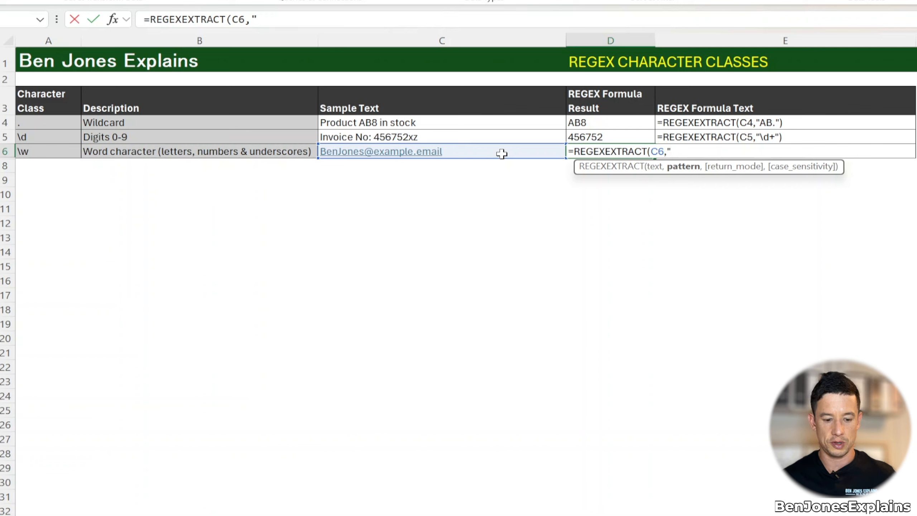
pyautogui.write('\\w')
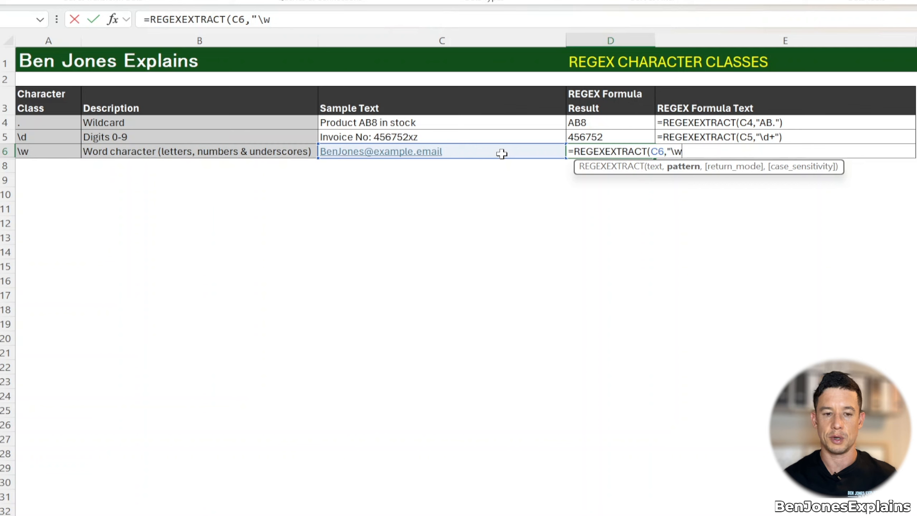
pyautogui.write('")')
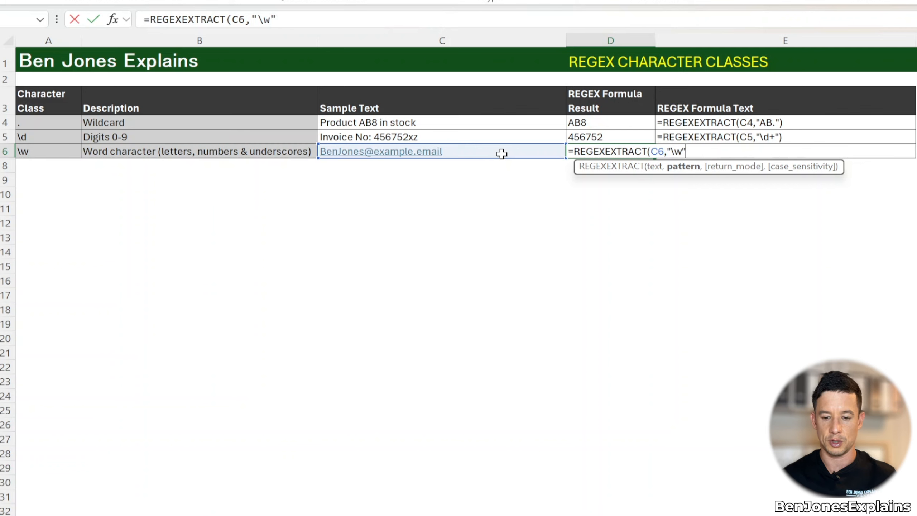
pyautogui.press('Return')
pyautogui.press('Up')
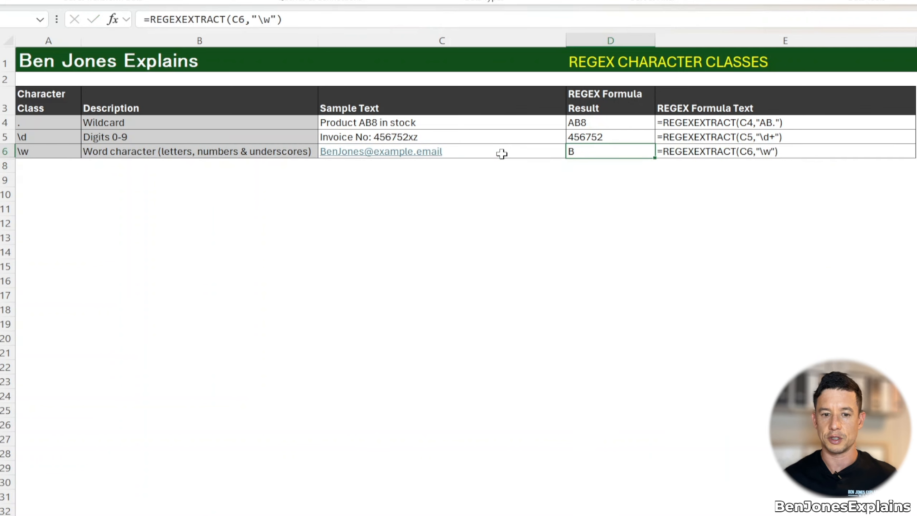
# Extend the pattern in the D6 formula to "\w+" so it matches one or more consecutive word characters.
pyautogui.click(275, 18)
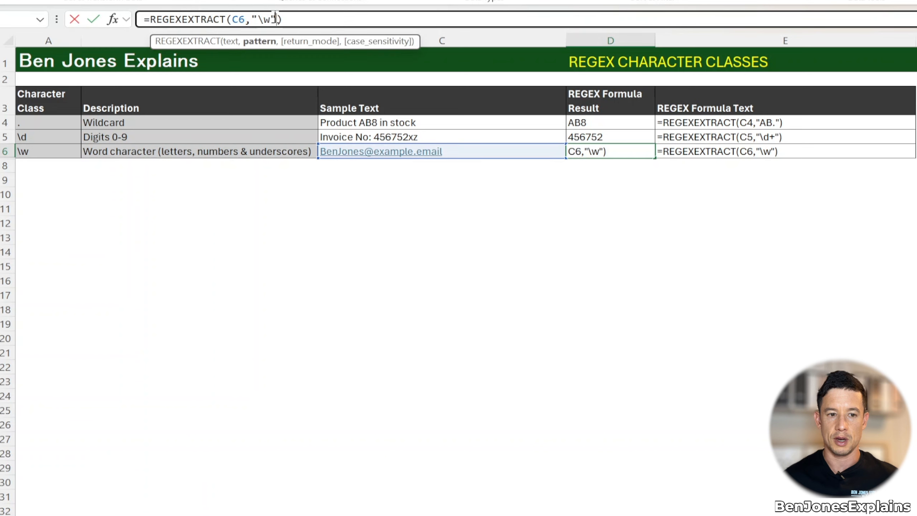
pyautogui.write('+')
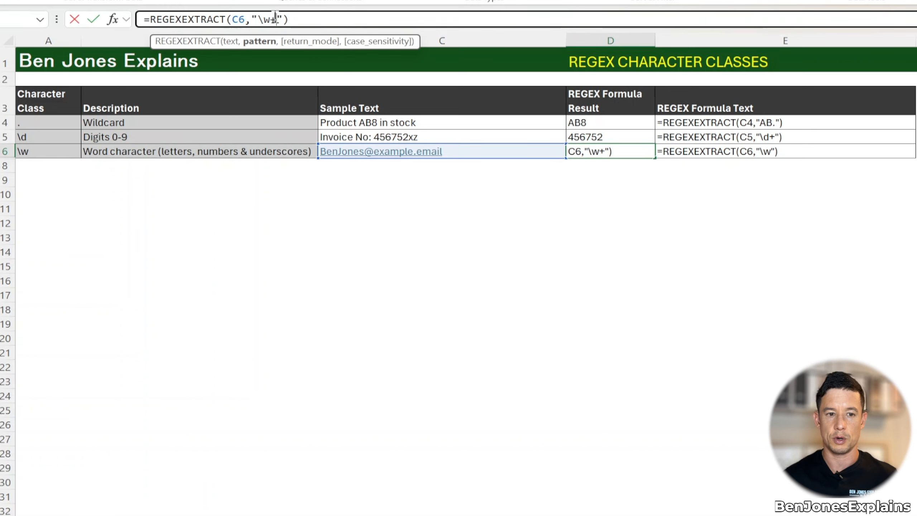
pyautogui.press('Return')
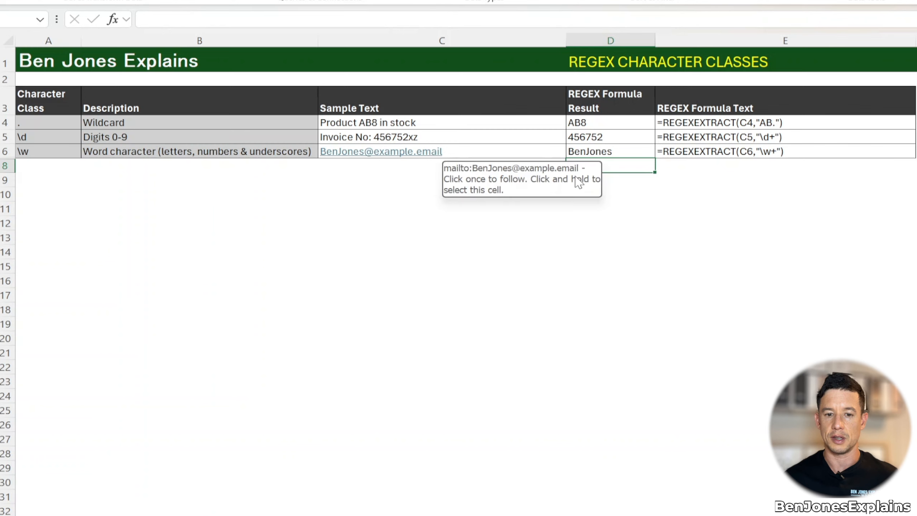
pyautogui.click(632, 146)
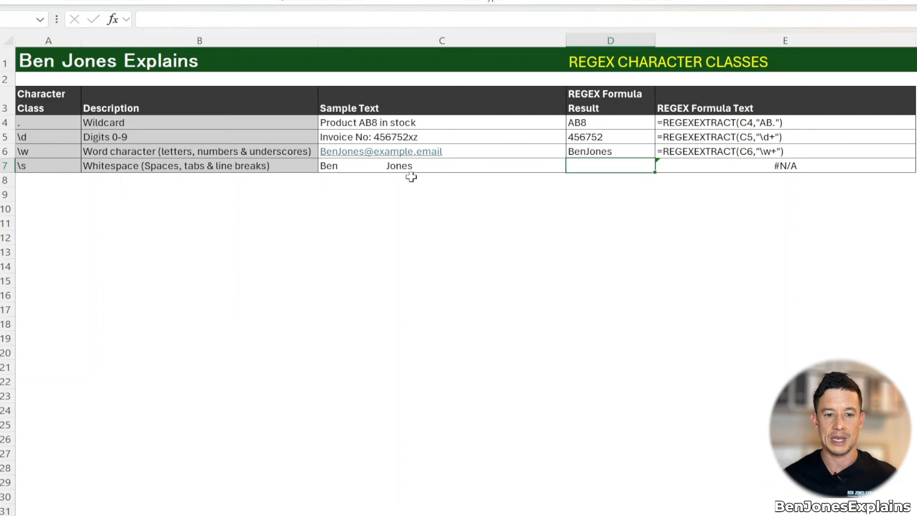
# Enter =REGEXREPLACE(C7,"\s+"," ") in D7 to collapse the run of whitespace in the sample name to a single space.
pyautogui.click(442, 166)
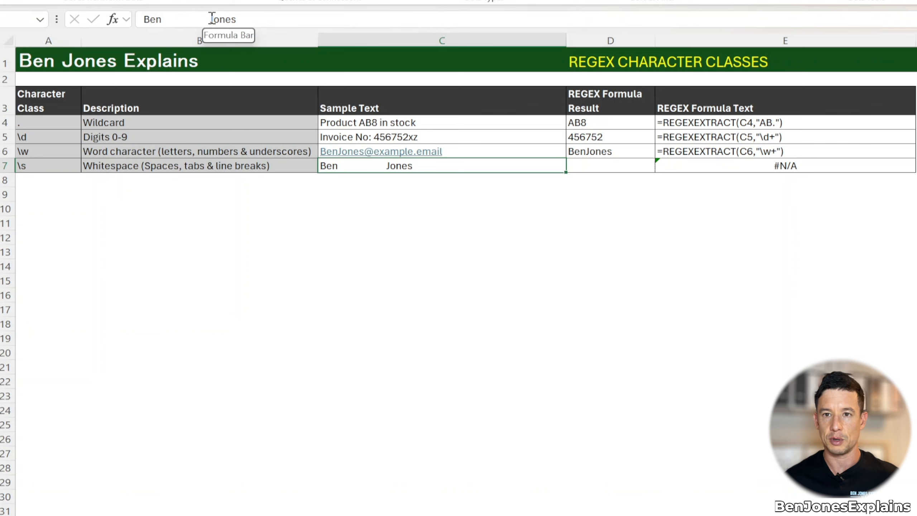
pyautogui.click(638, 165)
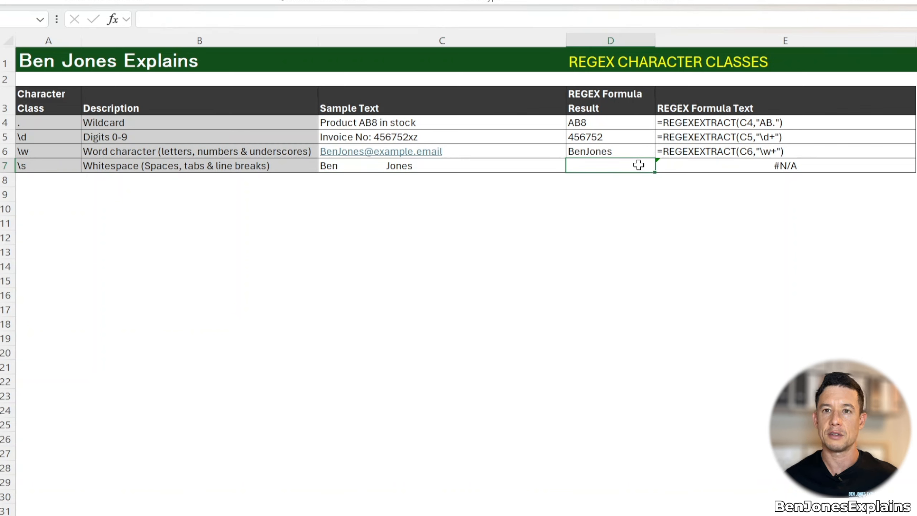
pyautogui.write('=reg')
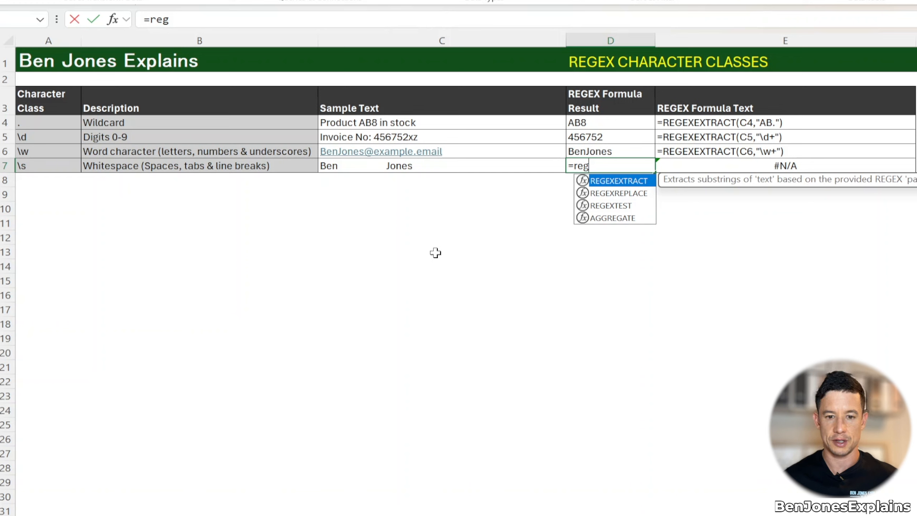
pyautogui.press('Down')
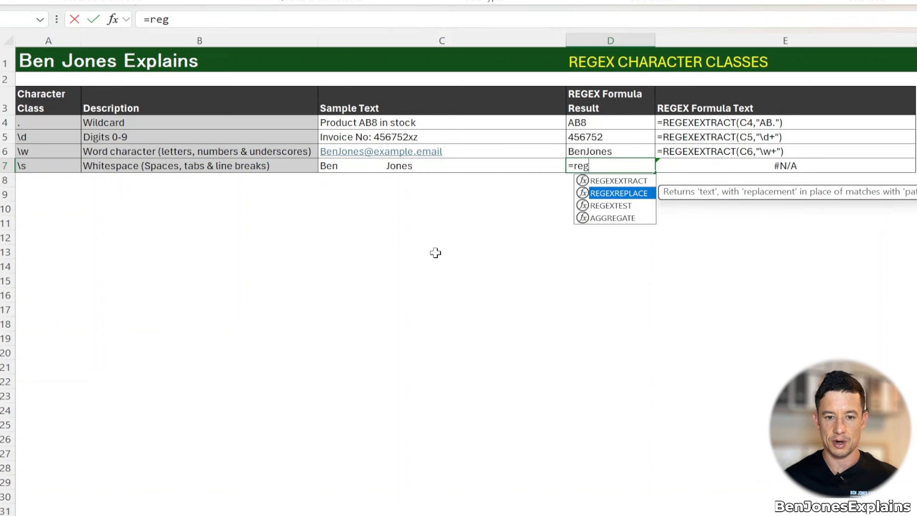
pyautogui.press('Tab')
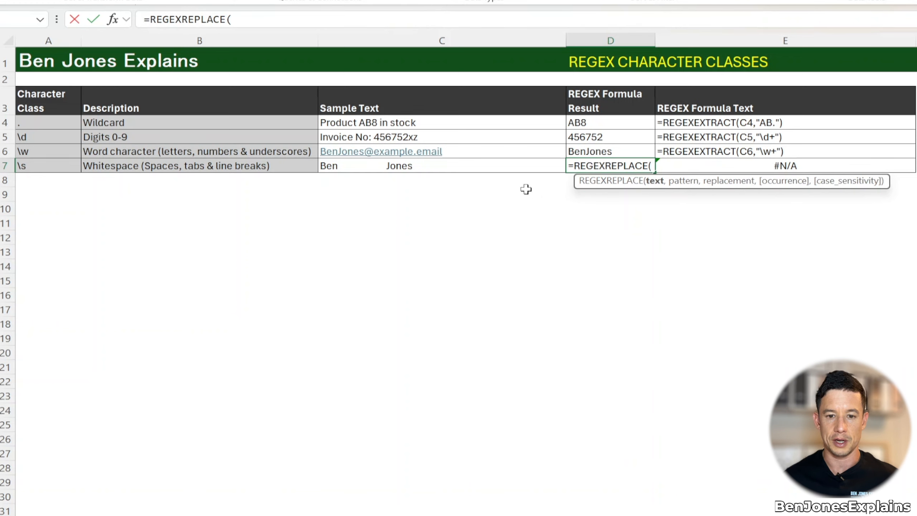
pyautogui.click(497, 163)
pyautogui.write(',"\\s')
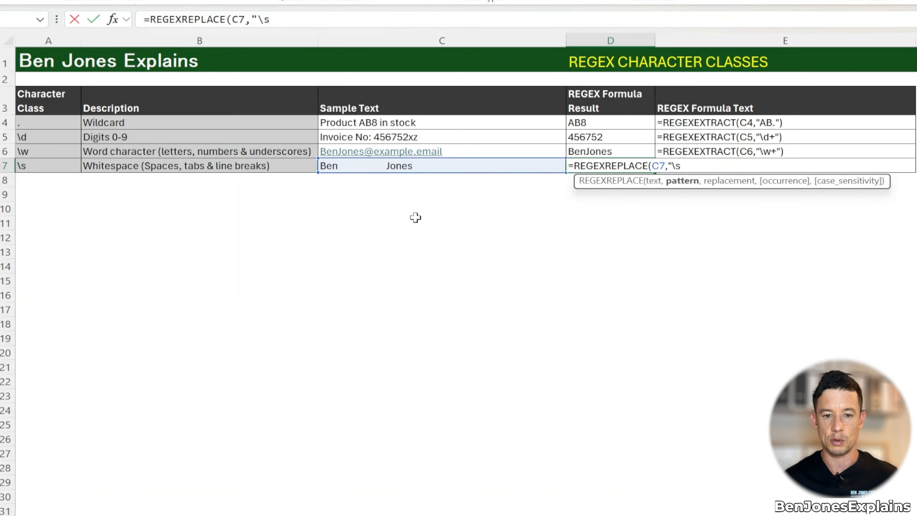
pyautogui.write('+')
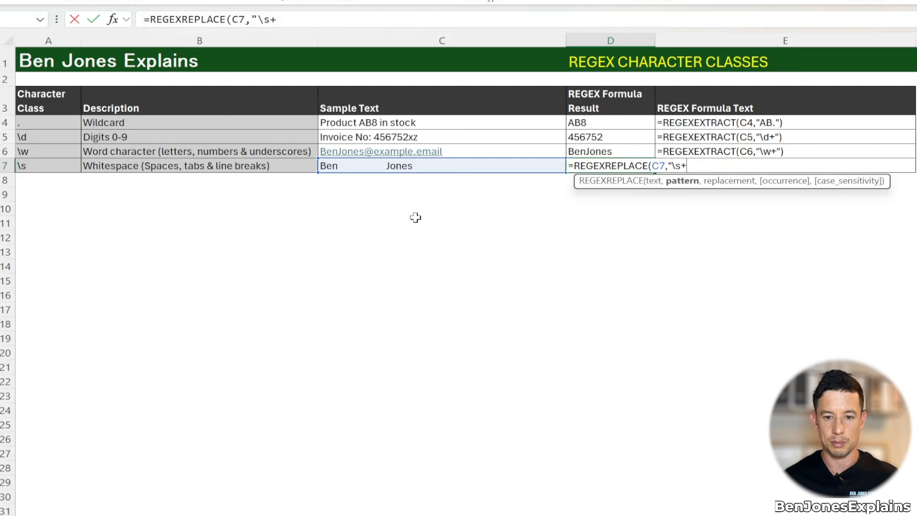
pyautogui.write('"')
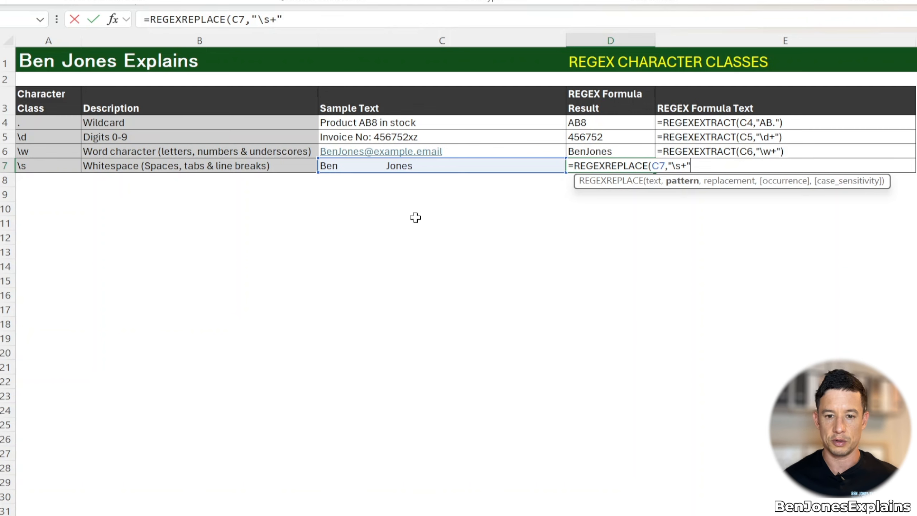
pyautogui.write(',')
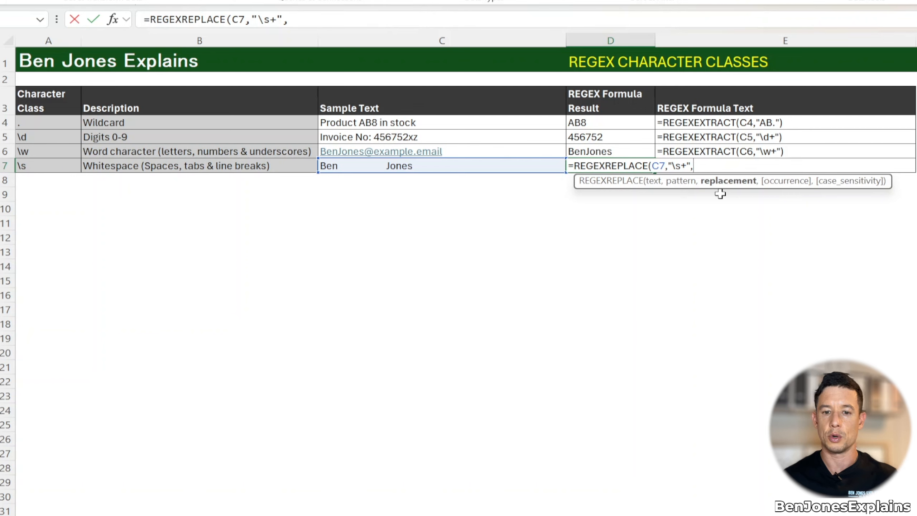
pyautogui.write('" "')
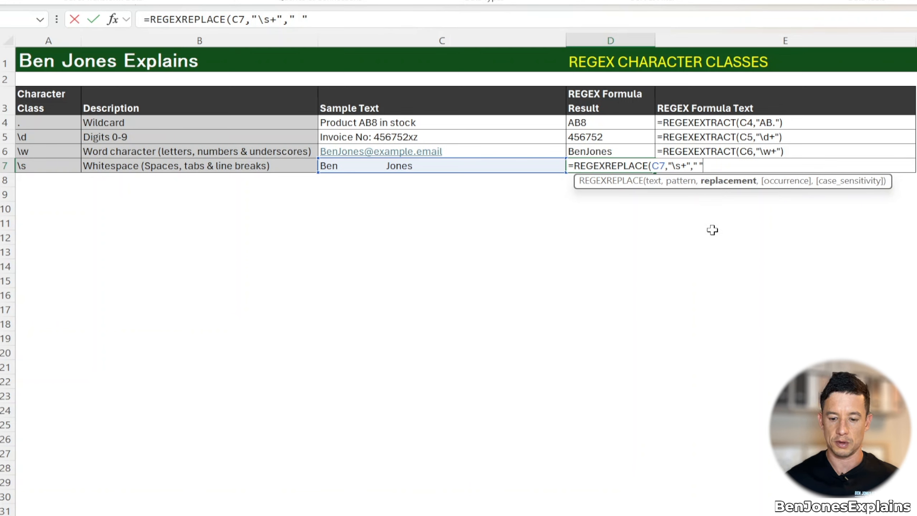
pyautogui.write(')')
pyautogui.press('Return')
pyautogui.press('Down')
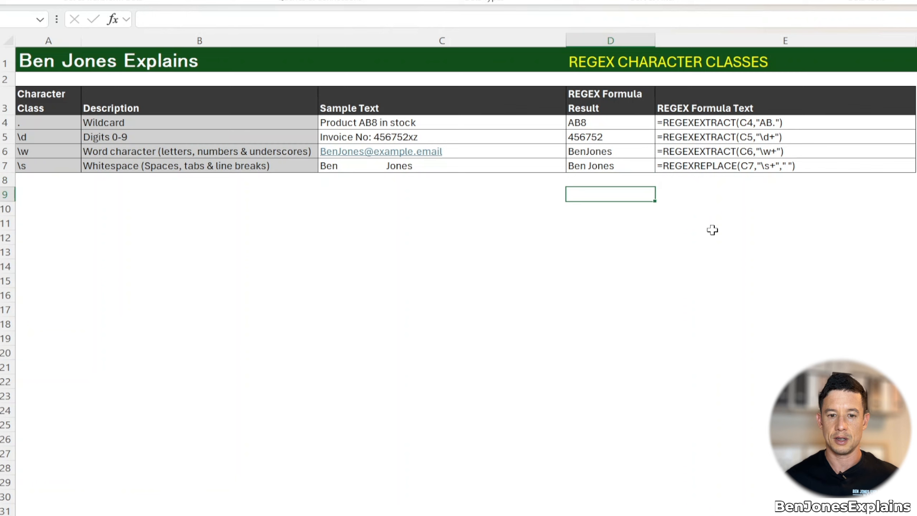
pyautogui.press('Up')
pyautogui.press('Up')
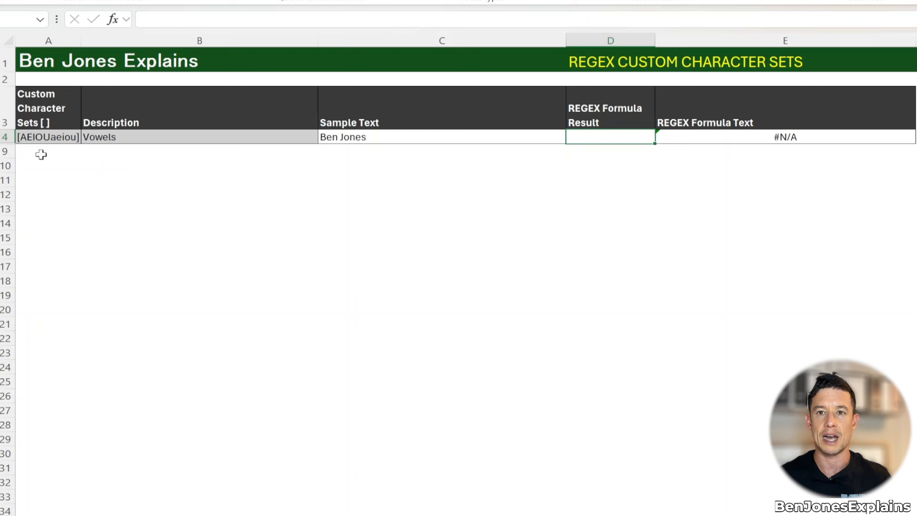
# Enter =REGEXEXTRACT(C4,"[AEIOUaeiou]") in D4 of the custom character sets table to extract a vowel from the sample name.
pyautogui.write('=reg')
pyautogui.press('Down')
pyautogui.press('Up')
pyautogui.press('Tab')
pyautogui.click(411, 138)
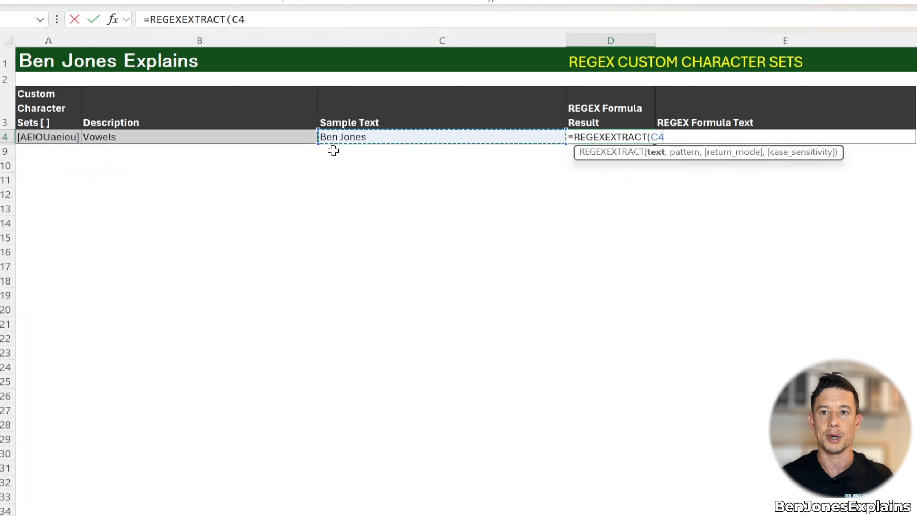
pyautogui.write(',')
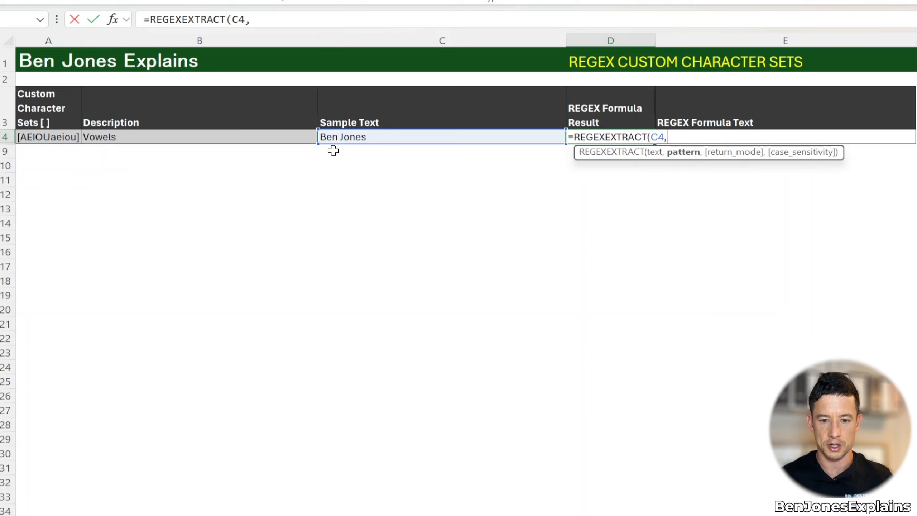
pyautogui.write('"')
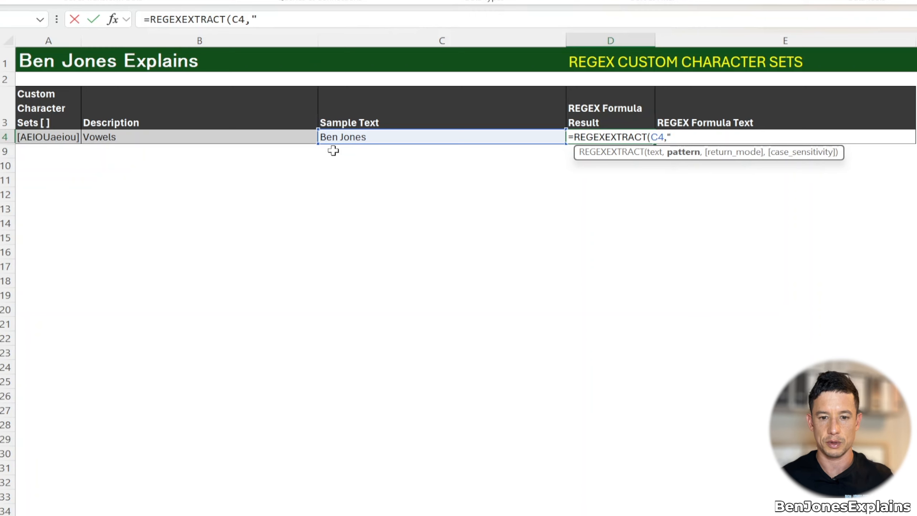
pyautogui.write('[')
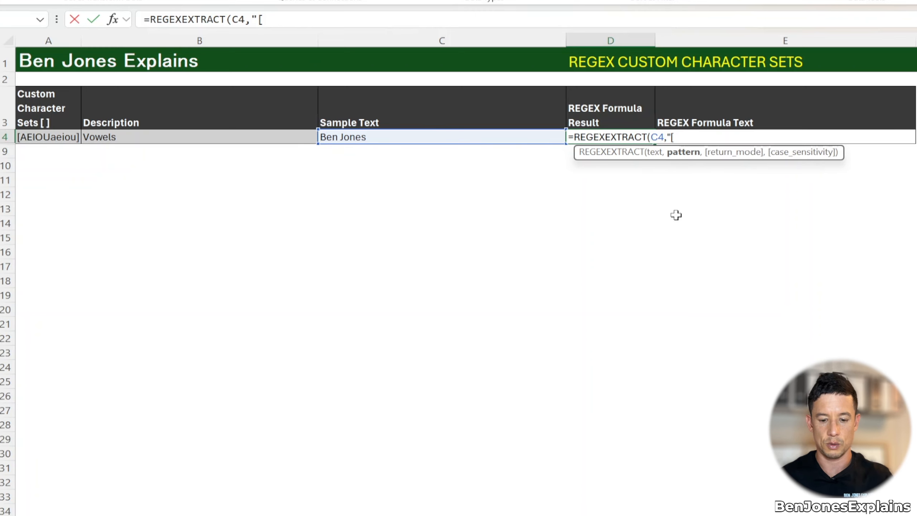
pyautogui.write('AEIOU')
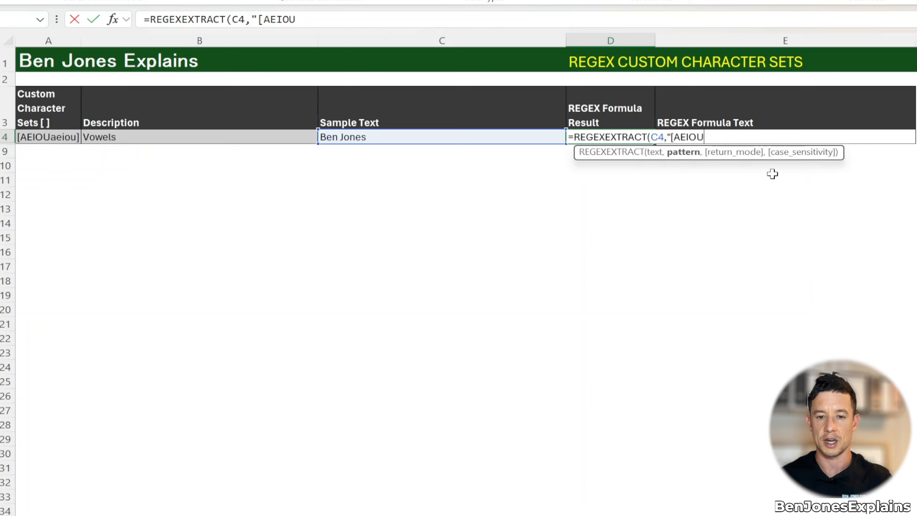
pyautogui.write('aeio')
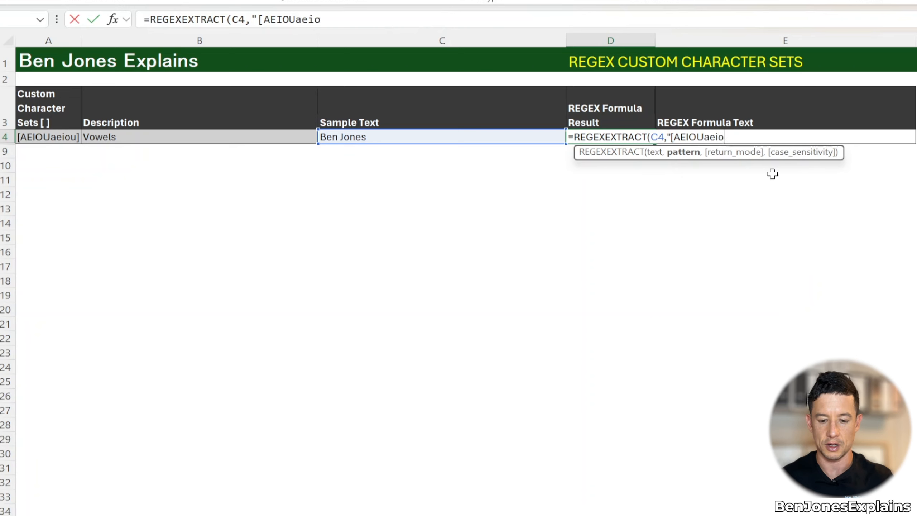
pyautogui.write('u]')
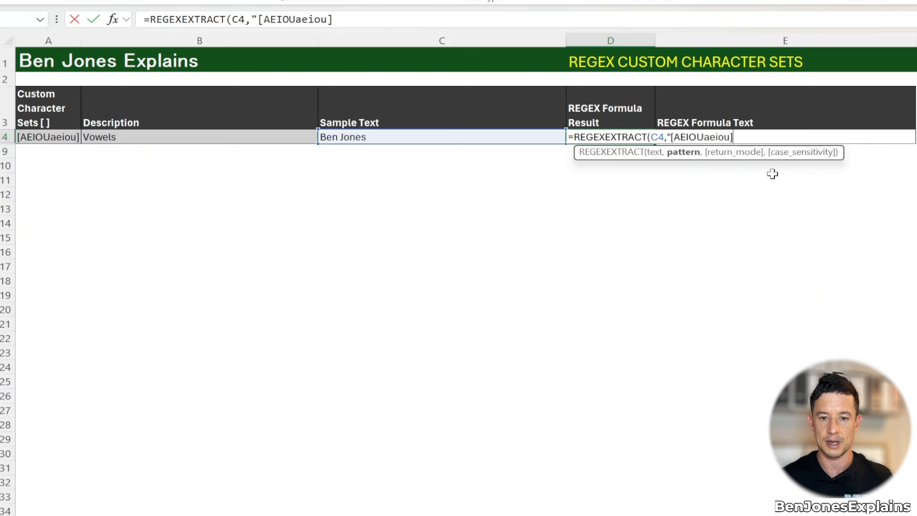
pyautogui.write('"')
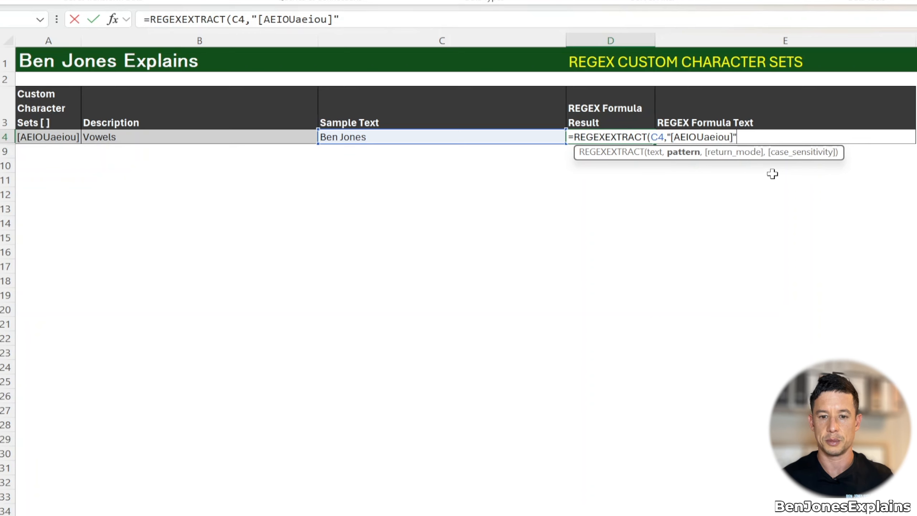
pyautogui.write(')')
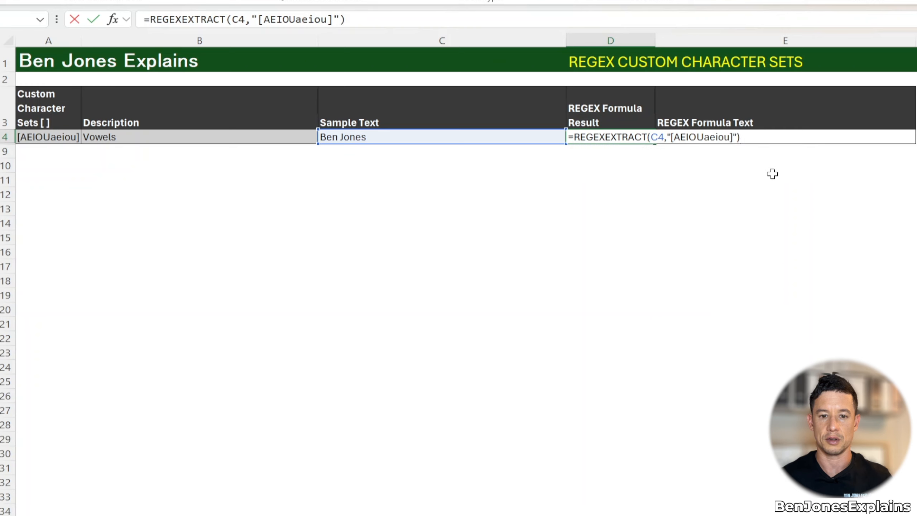
pyautogui.press('Return')
pyautogui.press('Up')
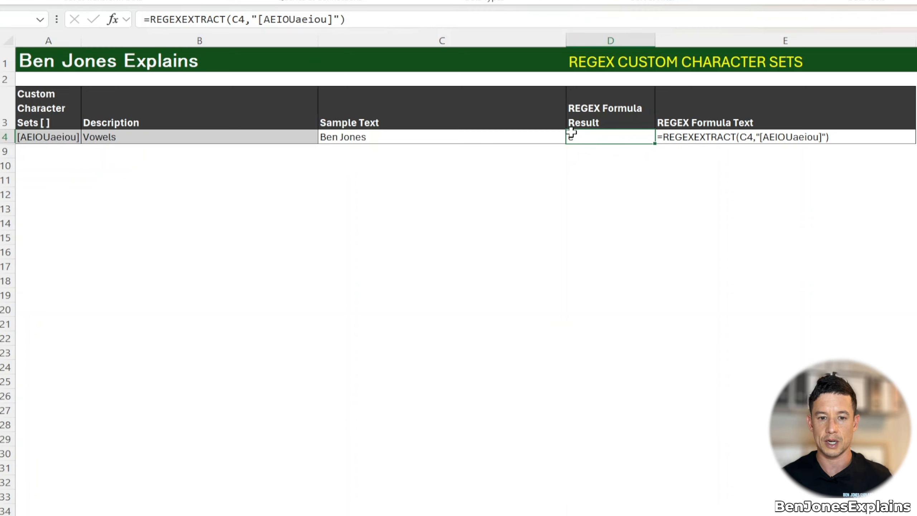
# Add a return mode of 1 (All matches) to the REGEXEXTRACT formula in D4.
pyautogui.click(340, 19)
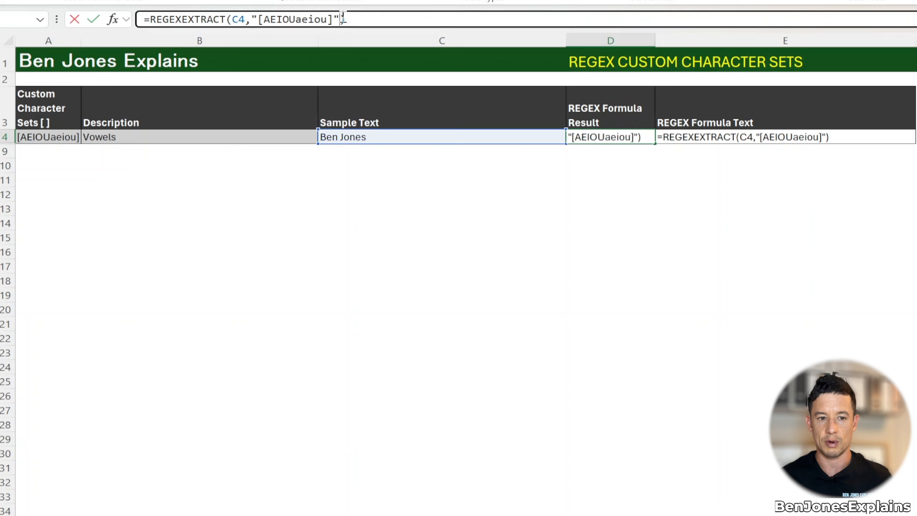
pyautogui.write(',')
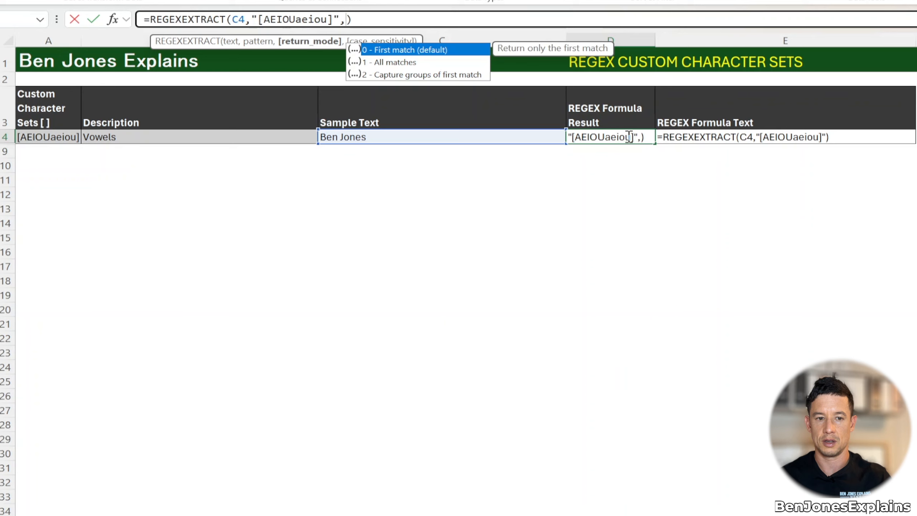
pyautogui.write('1')
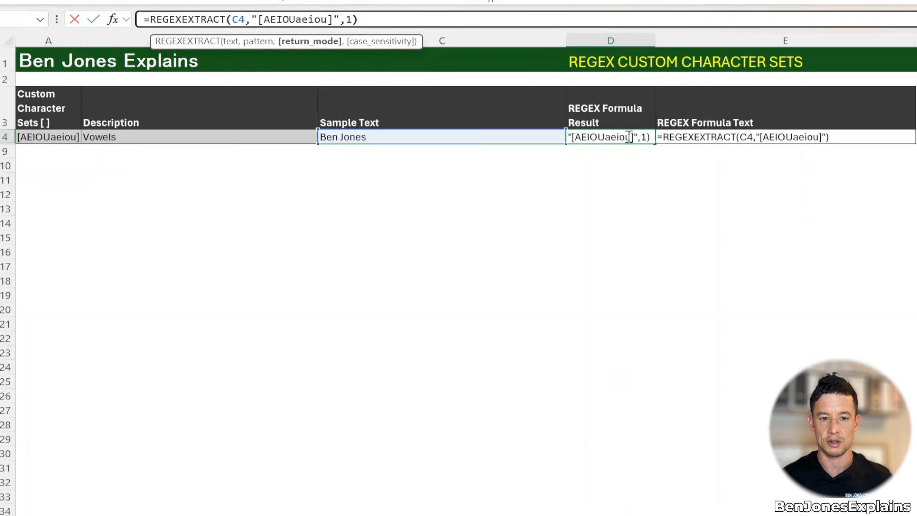
pyautogui.write(')')
pyautogui.press('BackSpace')
pyautogui.press('BackSpace')
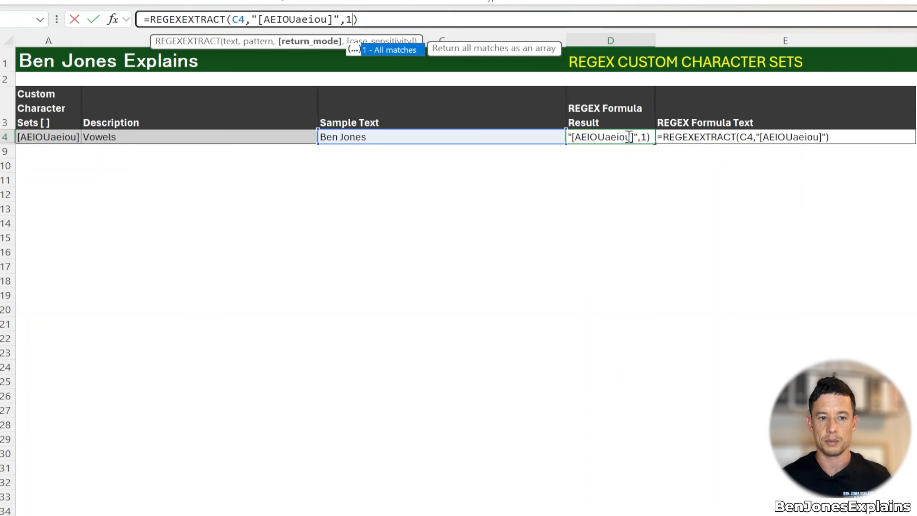
pyautogui.press('Return')
# Try clearing the FORMULATEXT formula in E4 to make room for the spilled matches, and undo the deletion.
pyautogui.click(697, 138)
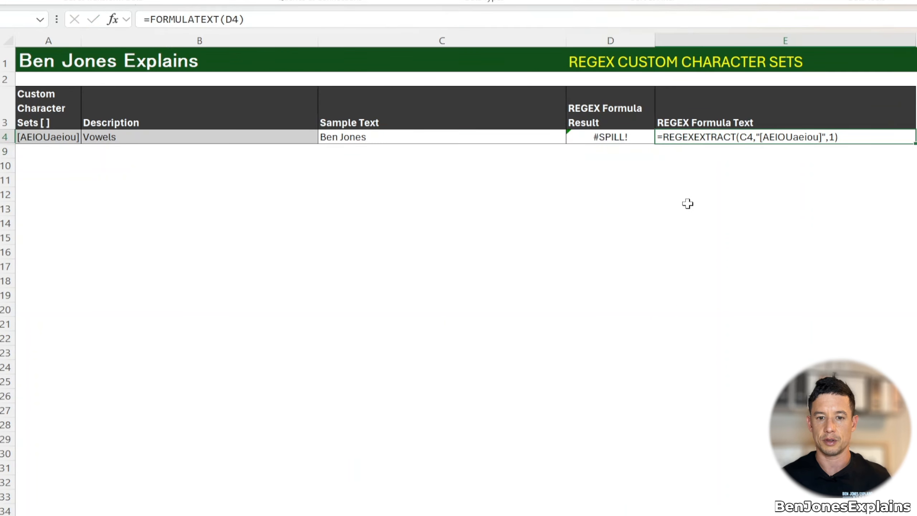
pyautogui.press('Delete')
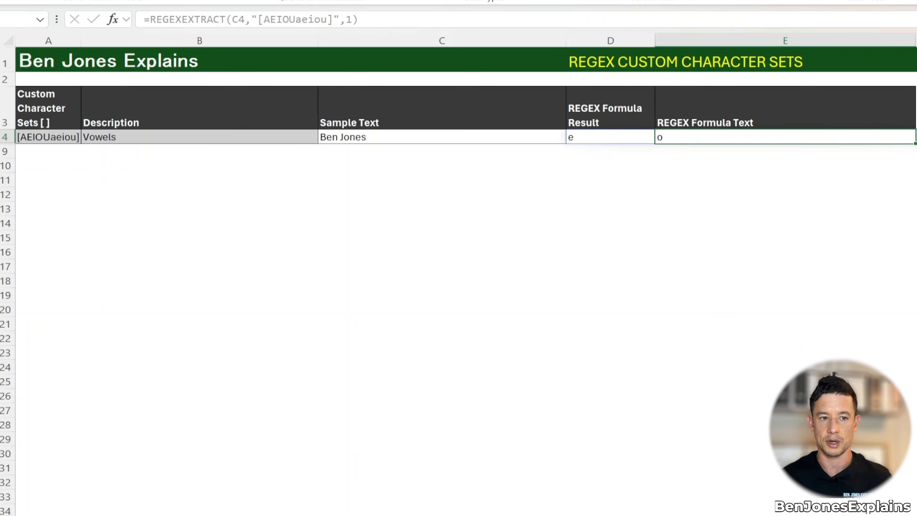
pyautogui.hotkey('ctrl', 'z')
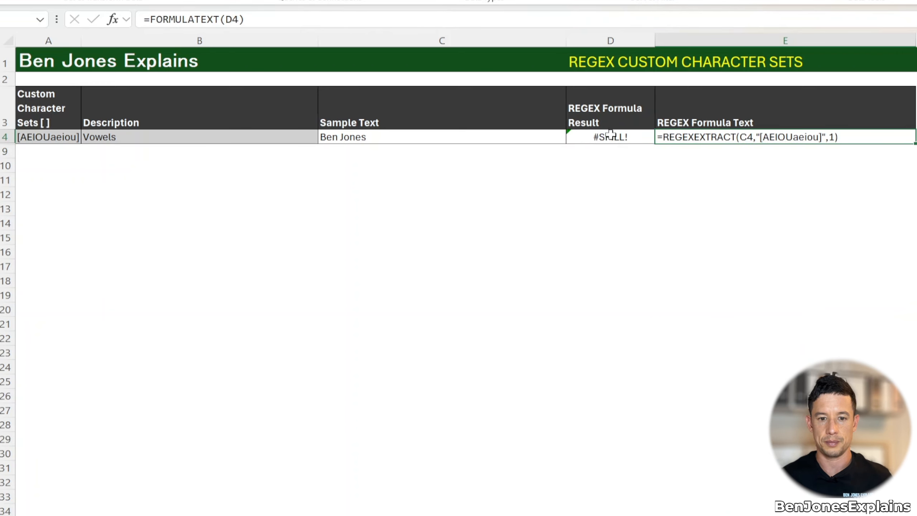
# Wrap the REGEXEXTRACT formula in D4 in TEXTJOIN with an empty "" delimiter and a blank ignore_empty argument.
pyautogui.click(606, 136)
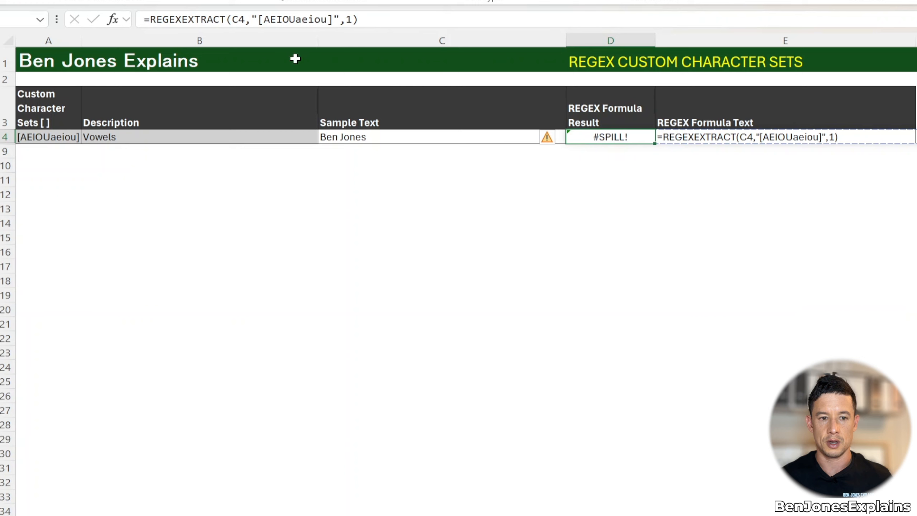
pyautogui.click(151, 19)
pyautogui.write('tex')
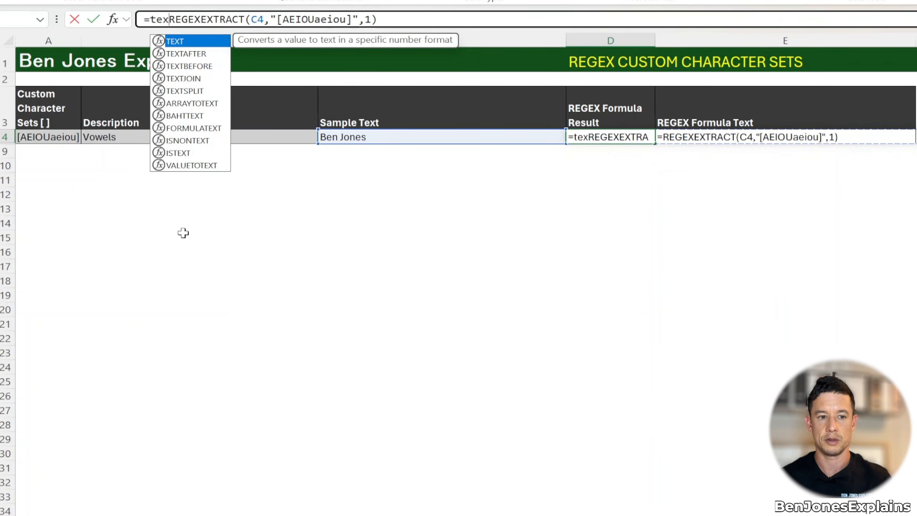
pyautogui.press('Down')
pyautogui.press('Down')
pyautogui.press('Down')
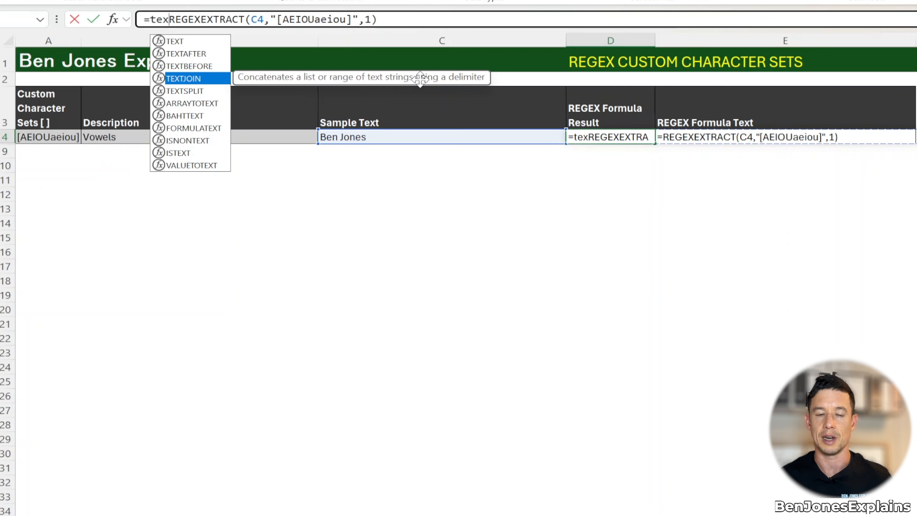
pyautogui.press('Tab')
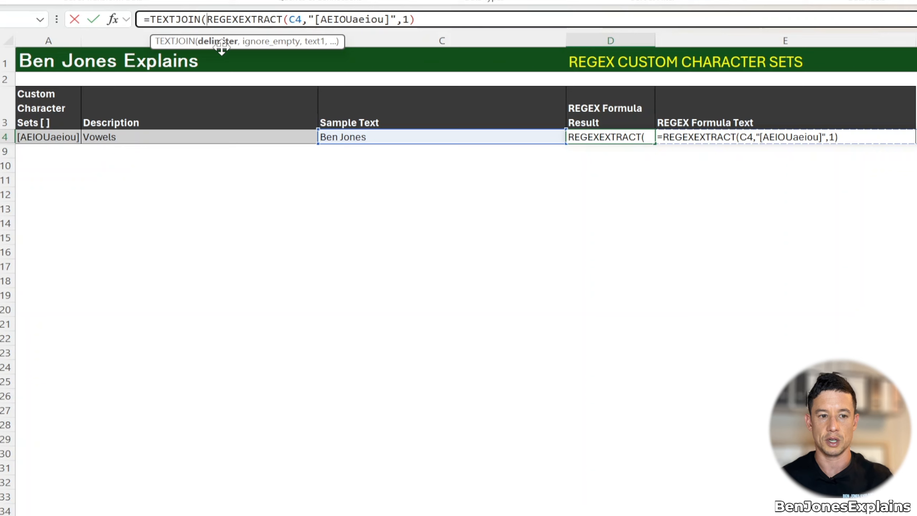
pyautogui.write('""')
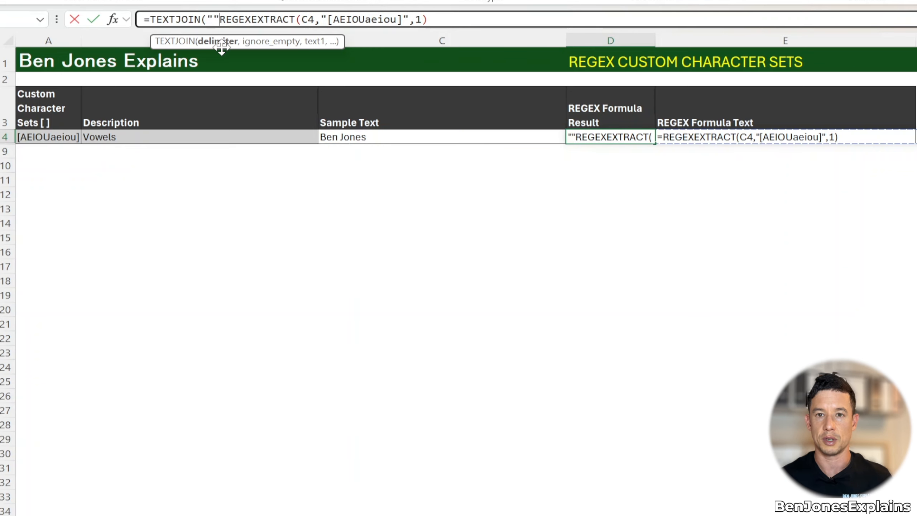
pyautogui.write(',')
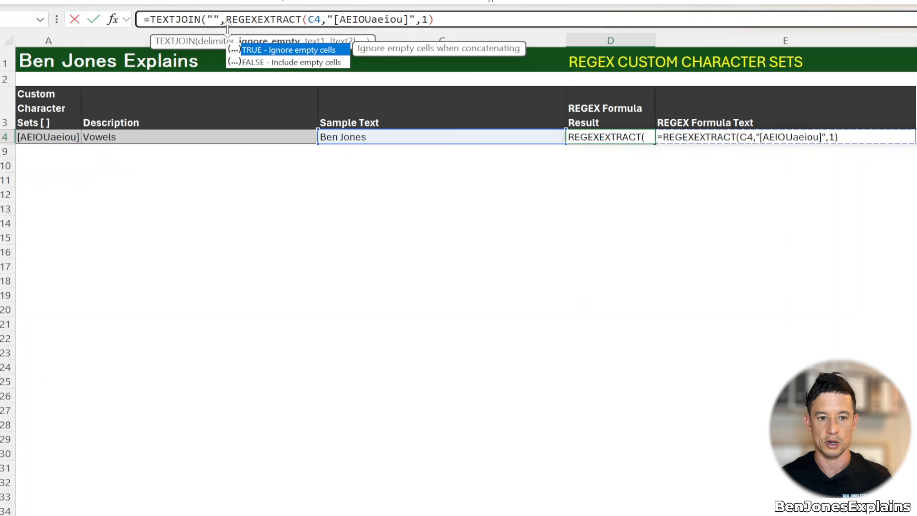
pyautogui.write(',')
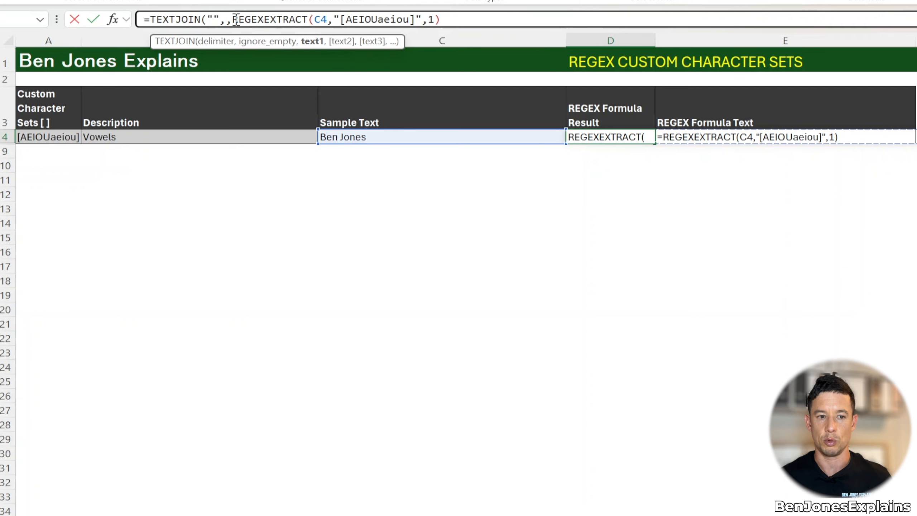
pyautogui.click(442, 20)
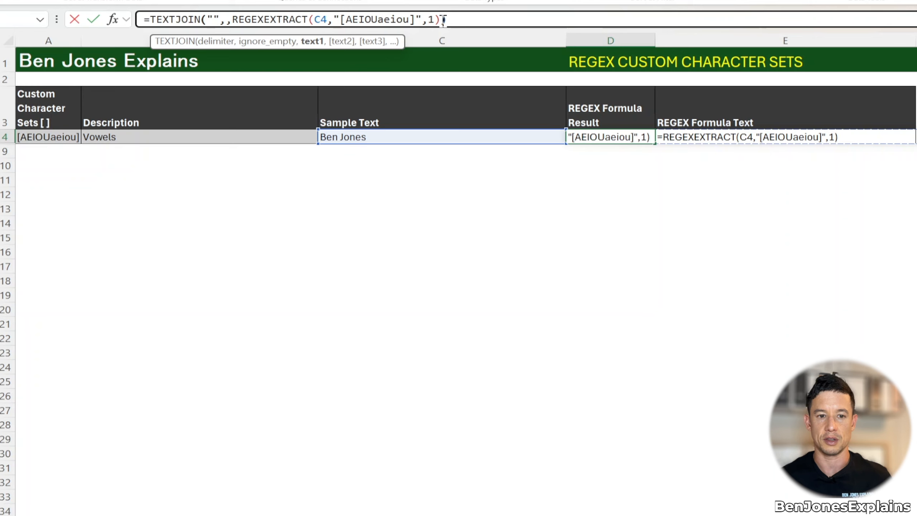
pyautogui.write(')')
pyautogui.press('Return')
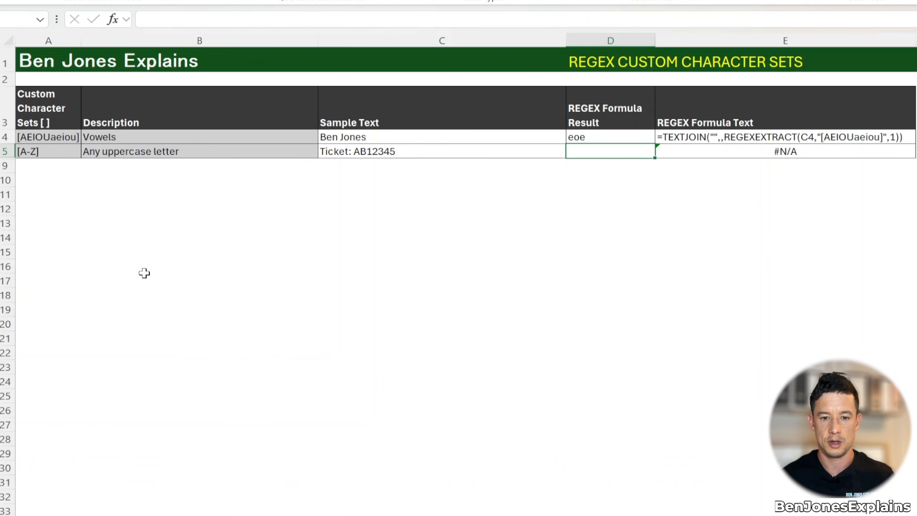
# Enter =REGEXEXTRACT(C5,"[A-Z]") in D5 to extract an uppercase letter from the ticket text.
pyautogui.write('=reg')
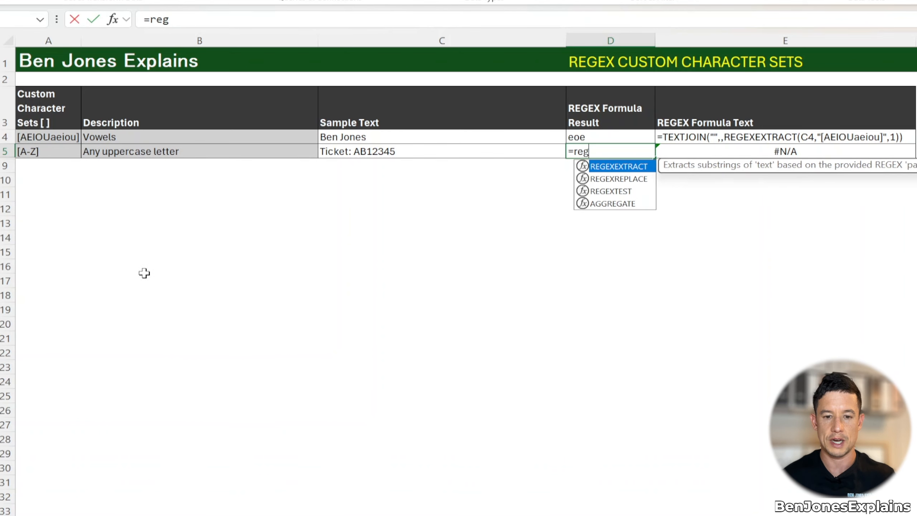
pyautogui.press('Tab')
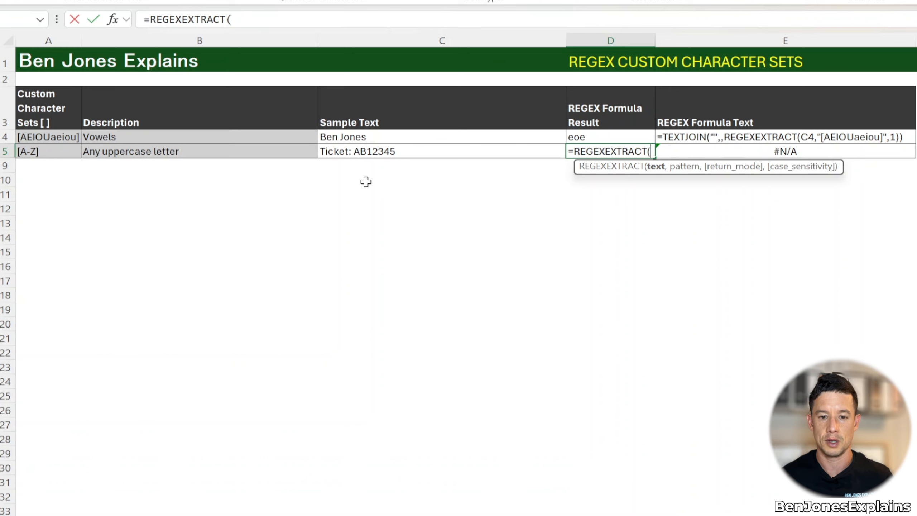
pyautogui.click(437, 154)
pyautogui.write(',"[')
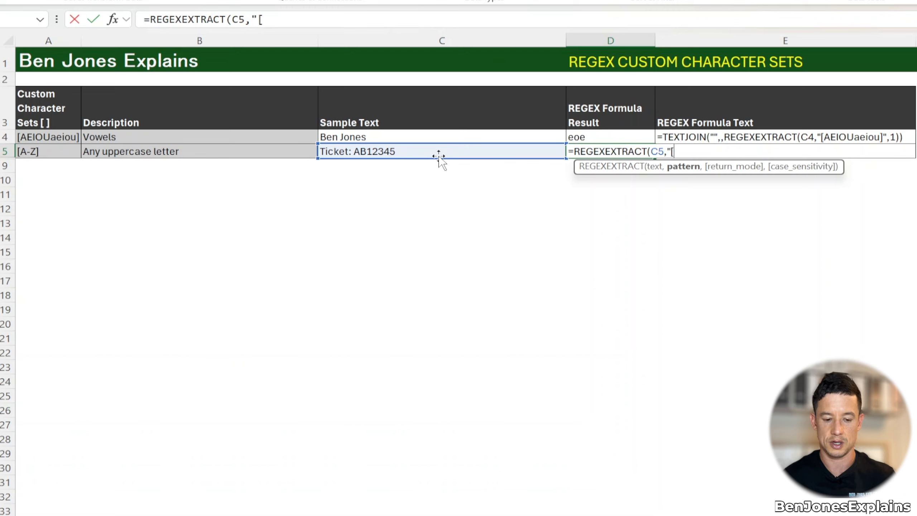
pyautogui.write('A-Z')
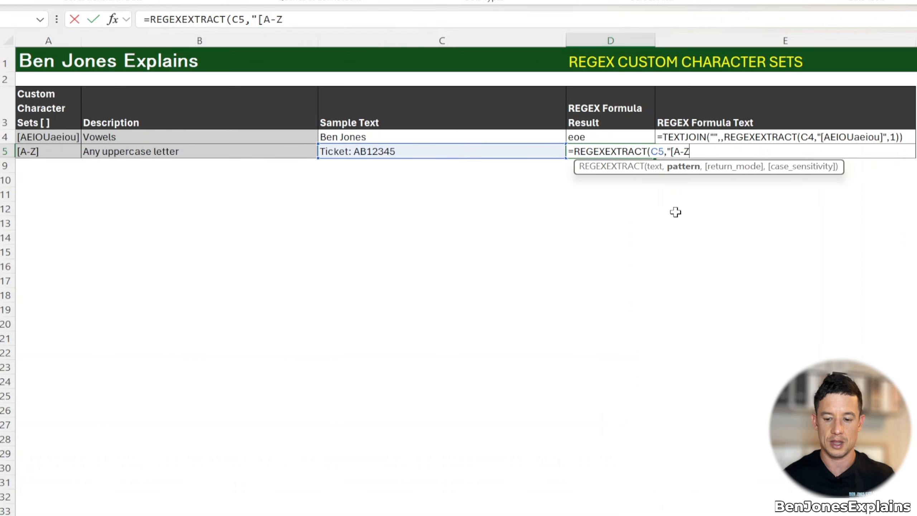
pyautogui.write(']"')
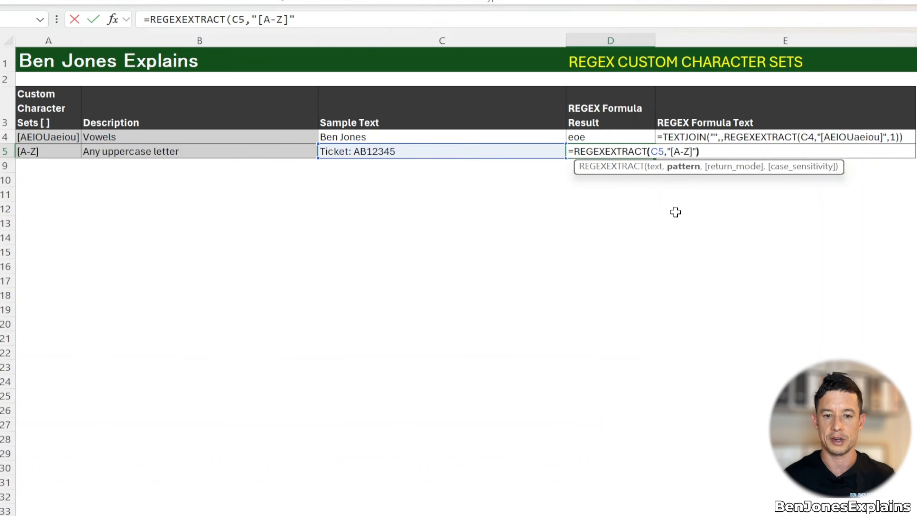
pyautogui.write(')')
pyautogui.press('Return')
# Wrap the D5 formula as =TEXTJOIN("",,REGEXEXTRACT(C5,"[A-Z]")) to join the extracted uppercase letters without a delimiter.
pyautogui.press('Up')
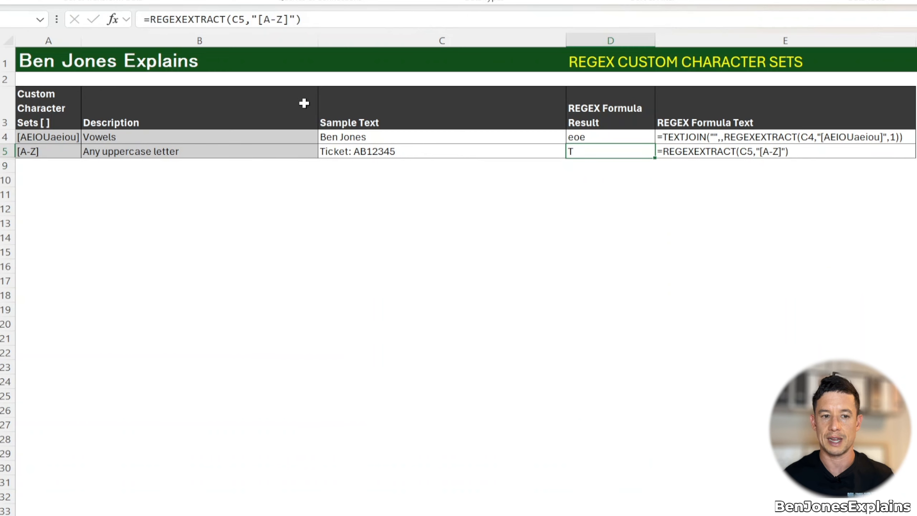
pyautogui.click(287, 20)
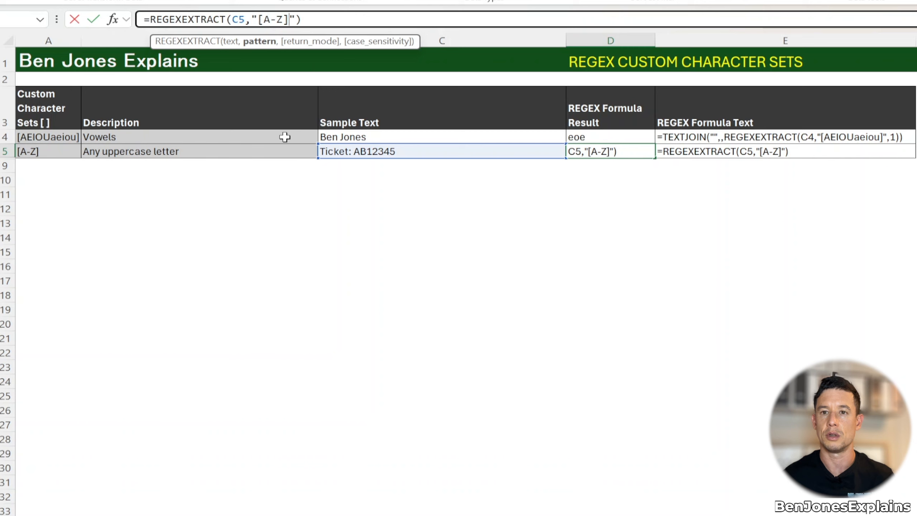
pyautogui.click(149, 19)
pyautogui.write('tex')
pyautogui.press('Down')
pyautogui.press('Down')
pyautogui.press('Down')
pyautogui.press('Tab')
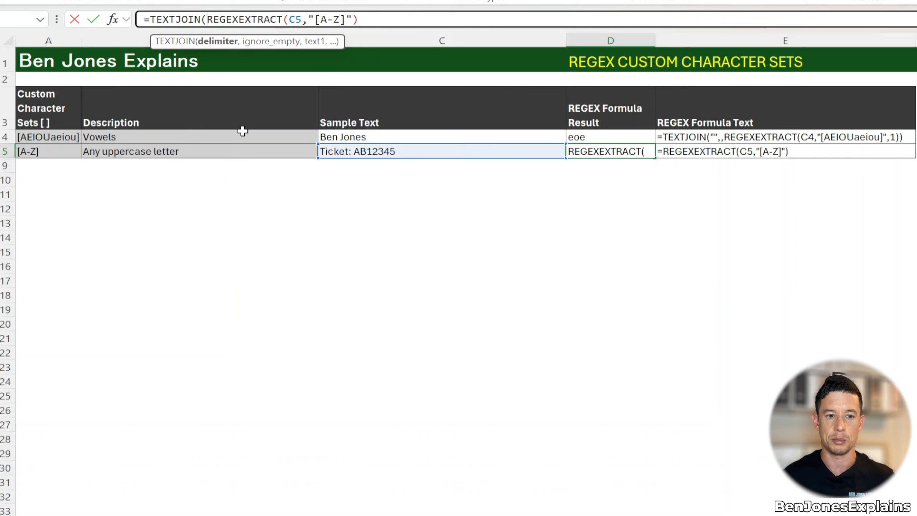
pyautogui.write('""')
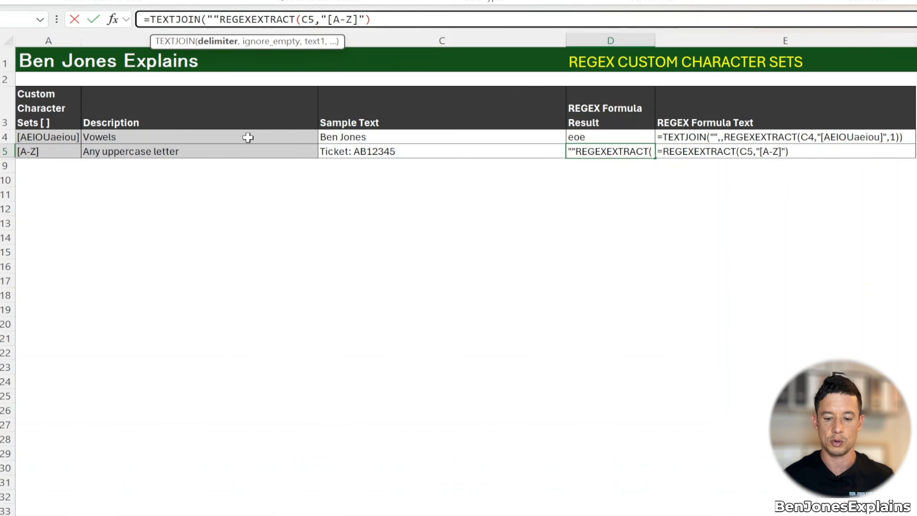
pyautogui.write(',')
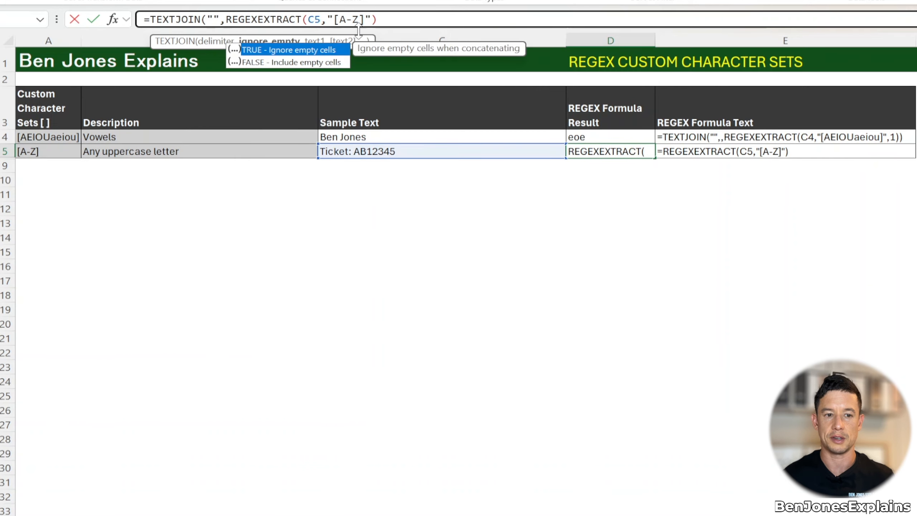
pyautogui.write(',')
pyautogui.click(398, 20)
pyautogui.write(')')
# Add a return mode of 1 (All matches) to the REGEXEXTRACT part of the D5 formula.
pyautogui.click(381, 20)
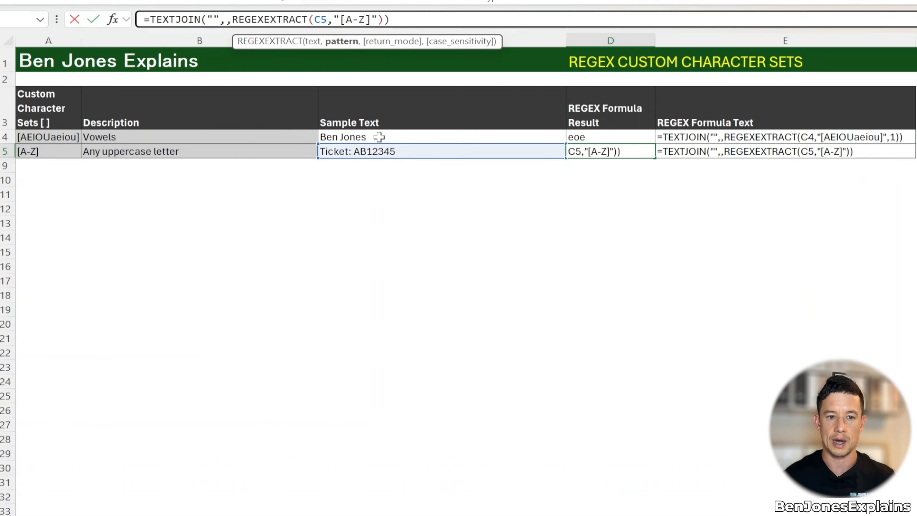
pyautogui.write(',')
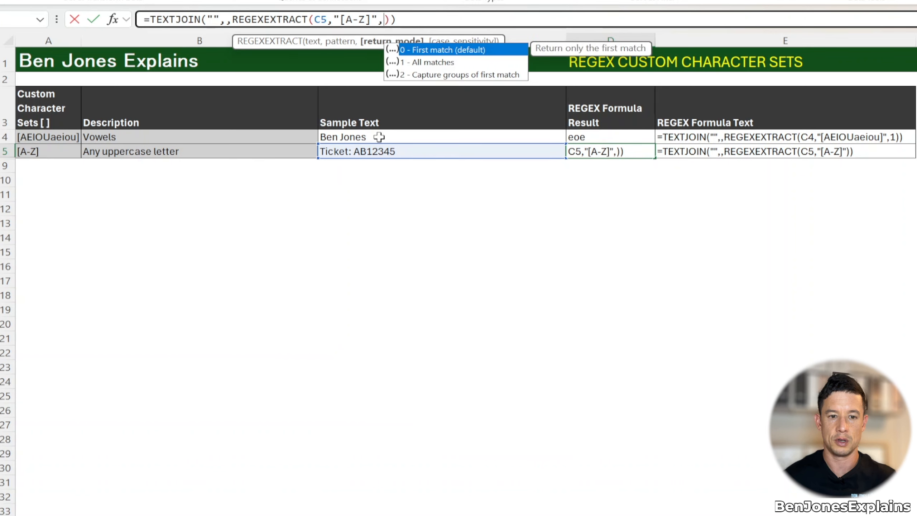
pyautogui.write('`')
pyautogui.press('BackSpace')
pyautogui.write('1')
pyautogui.hotkey('ctrl', 'Return')
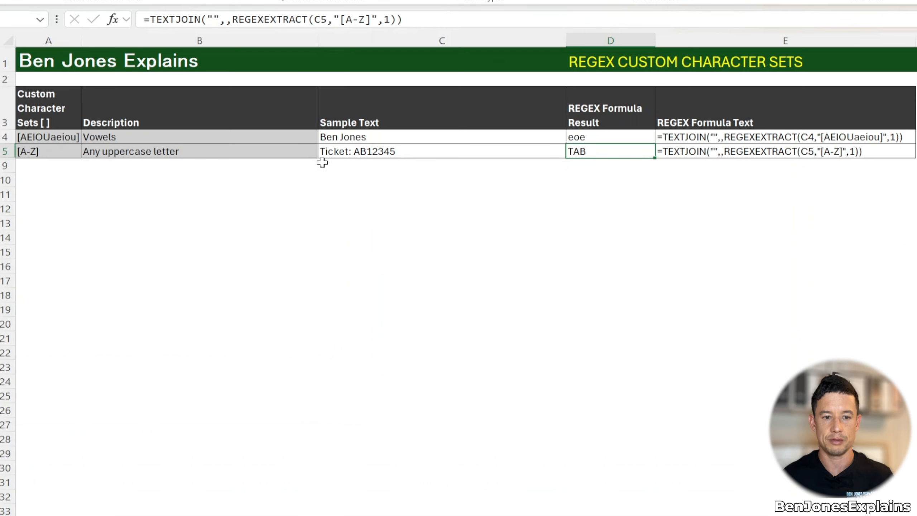
# Add the quantifier {2} after [A-Z] in the D5 pattern to match only two consecutive uppercase letters.
pyautogui.click(371, 19)
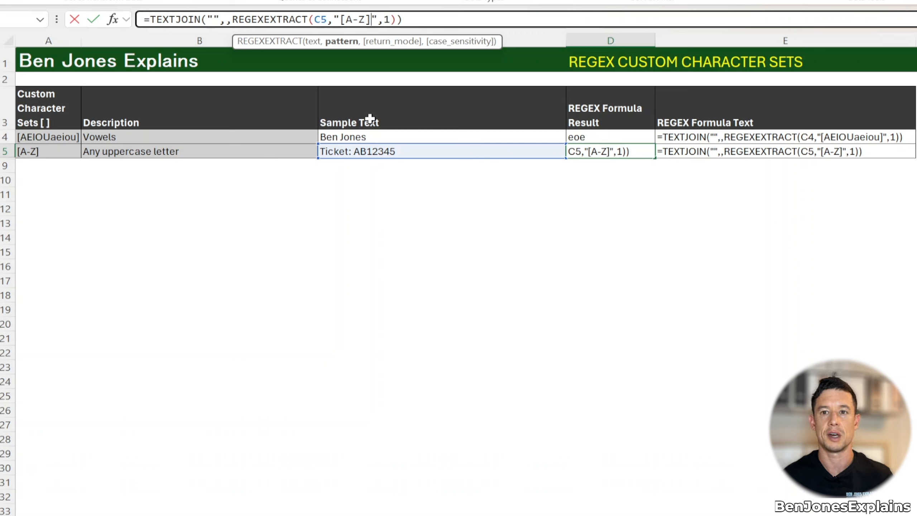
pyautogui.write('{')
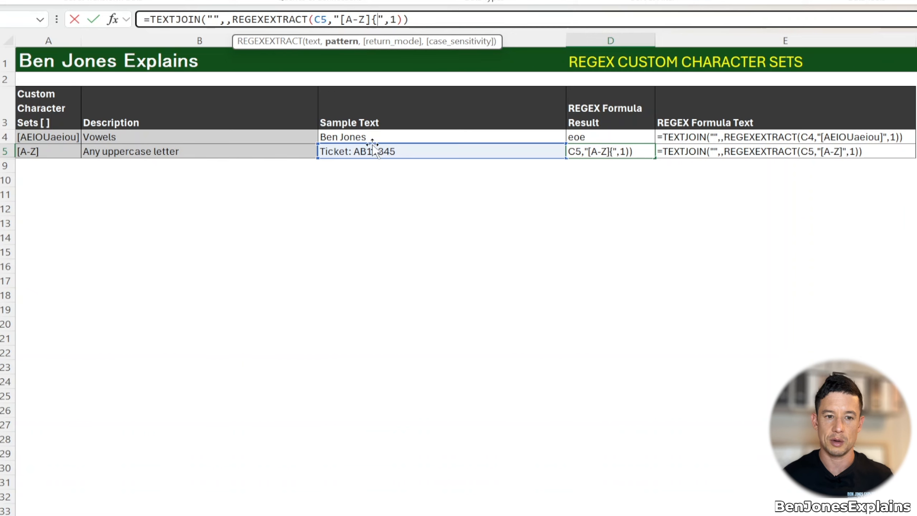
pyautogui.write('2')
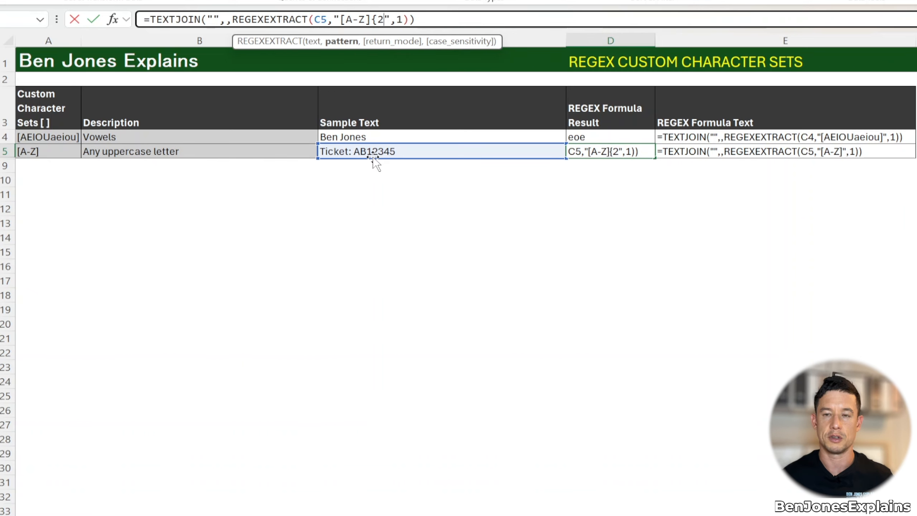
pyautogui.write('}')
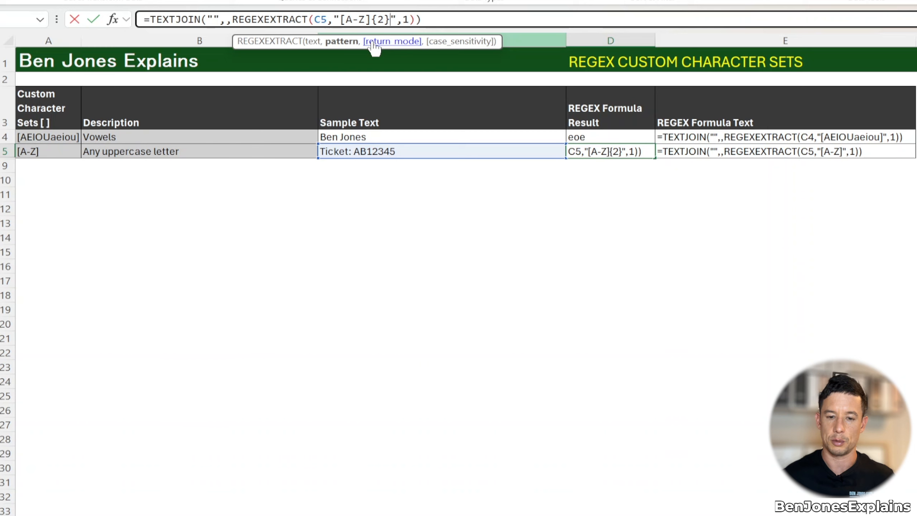
pyautogui.press('Return')
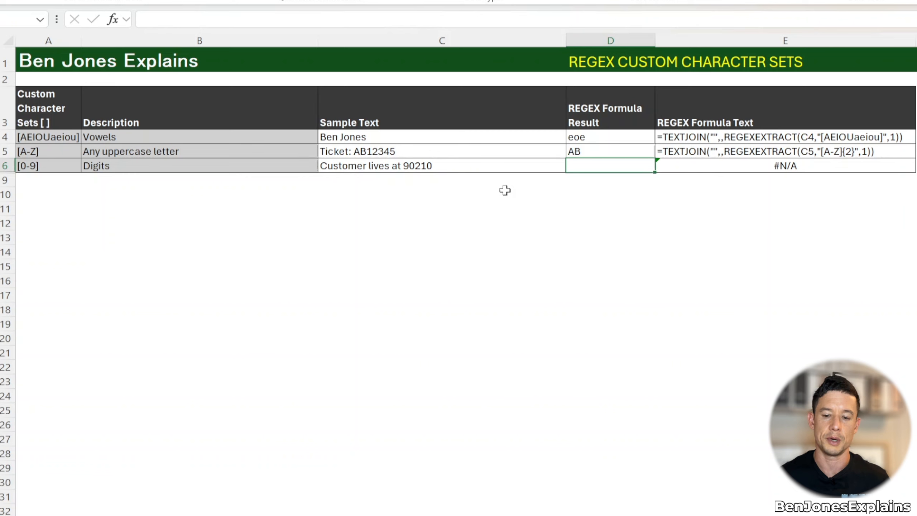
# Enter =REGEXEXTRACT(C6,"[0-9]") in D6 to extract a digit from the customer text.
pyautogui.write('=reg')
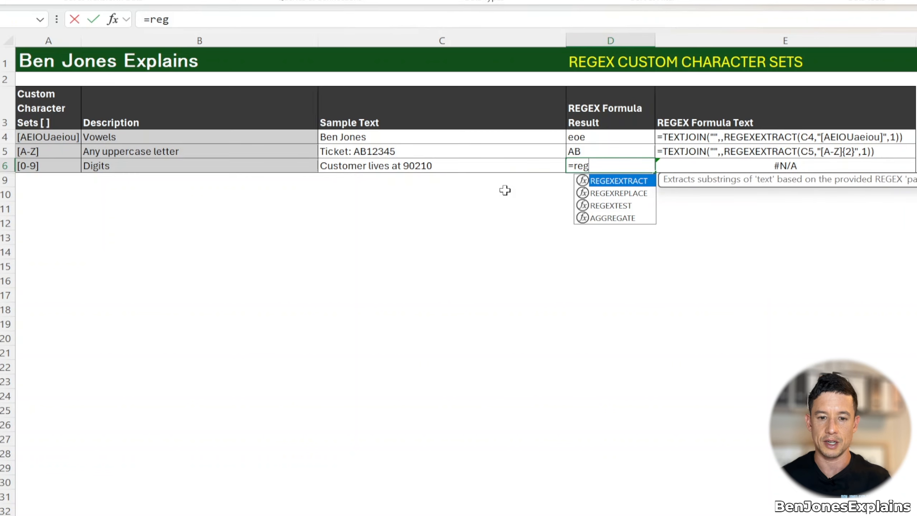
pyautogui.press('Tab')
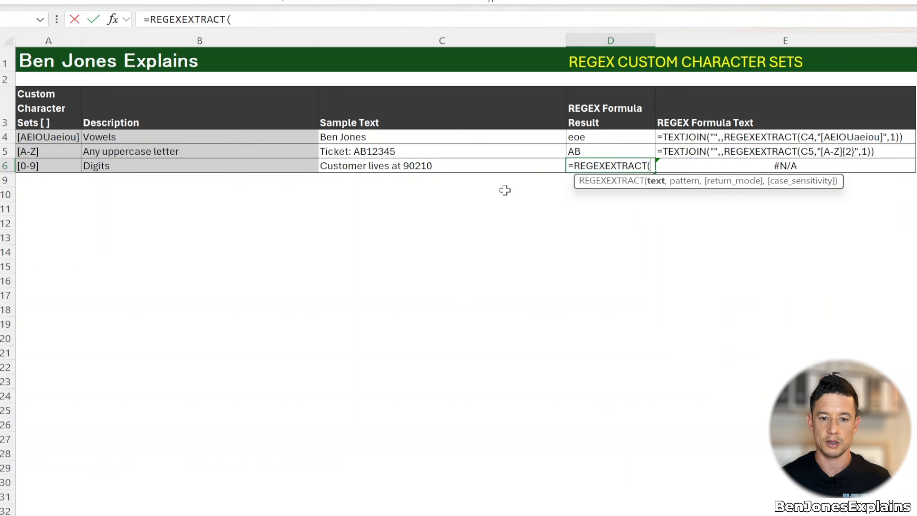
pyautogui.click(512, 167)
pyautogui.write(',"')
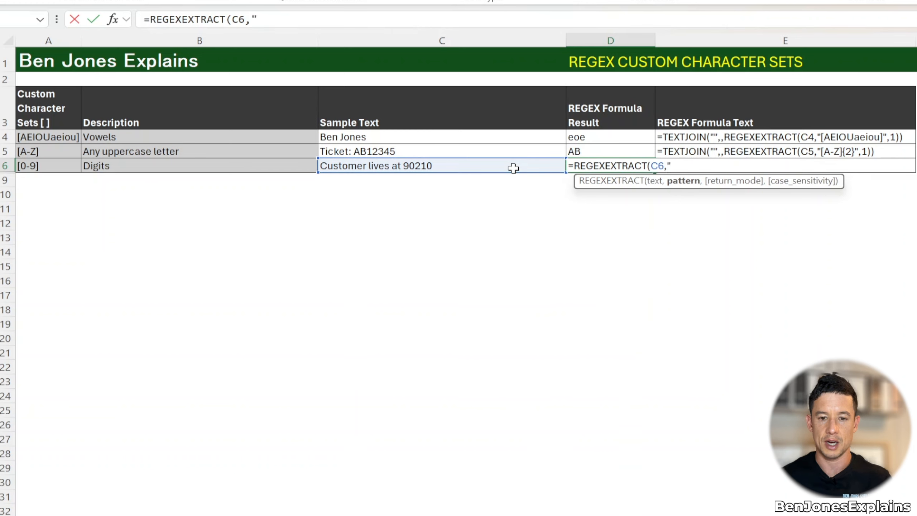
pyautogui.write('[')
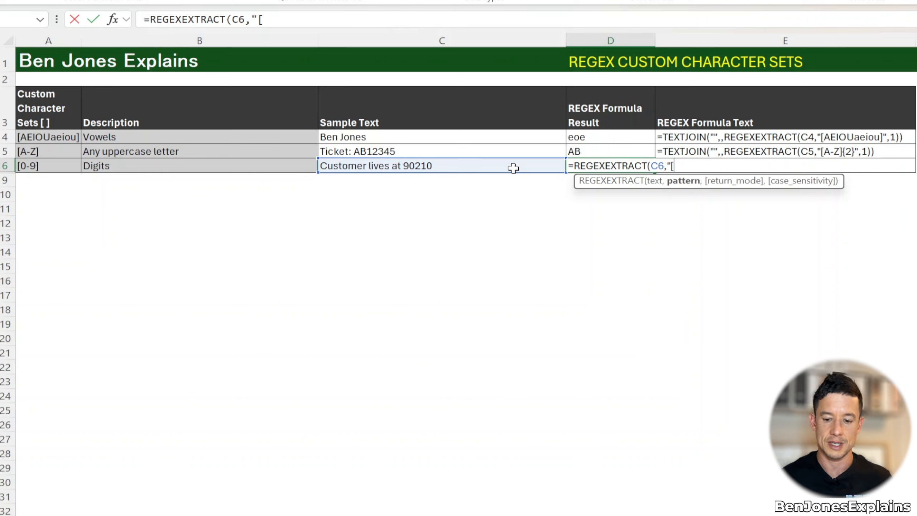
pyautogui.write('0')
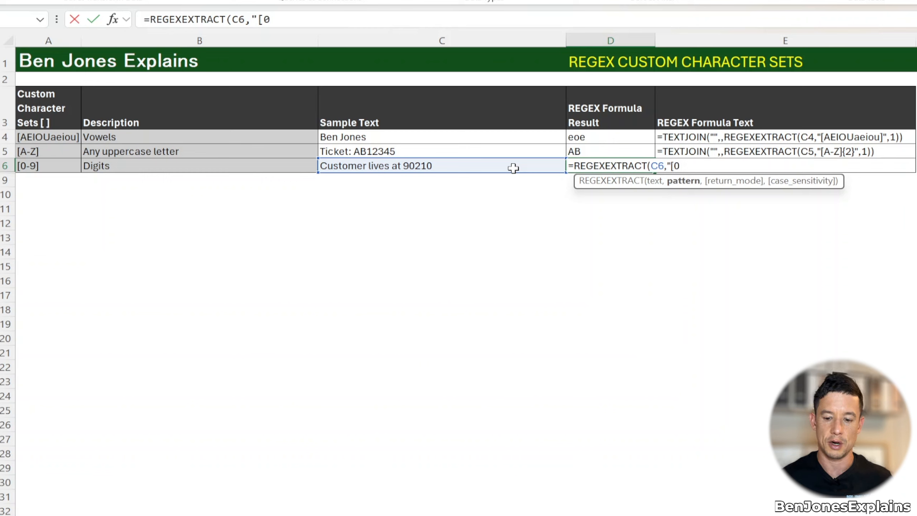
pyautogui.write('-9')
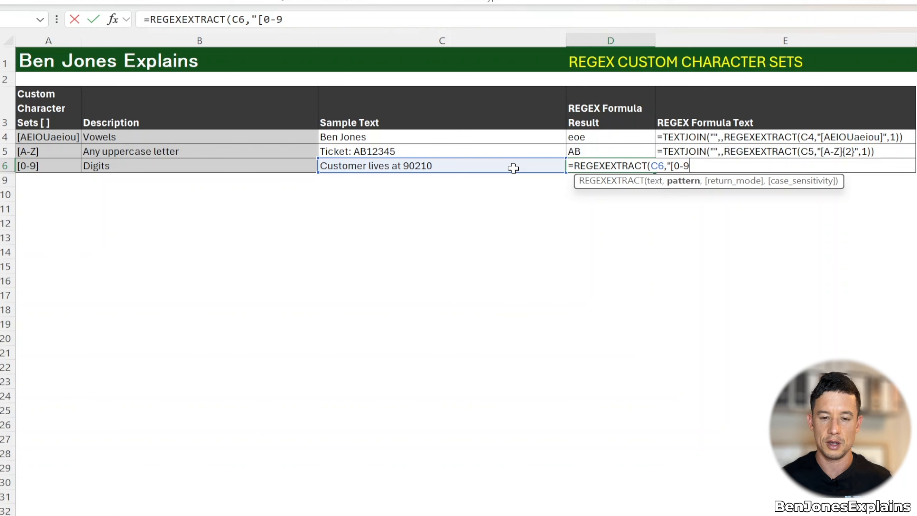
pyautogui.write(']')
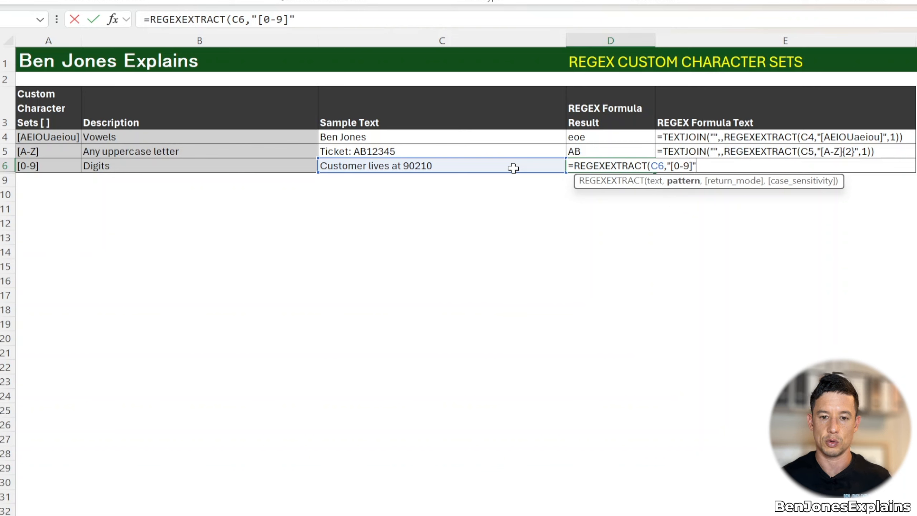
pyautogui.write('")')
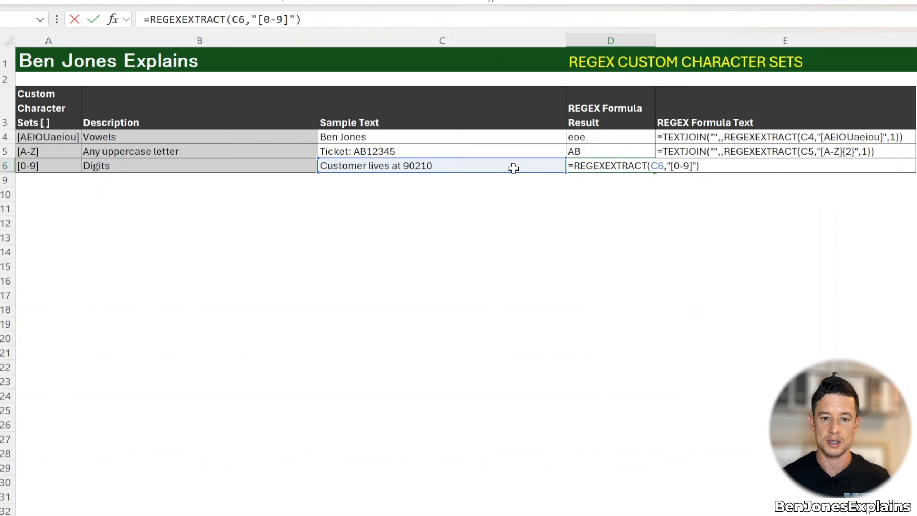
pyautogui.press('Return')
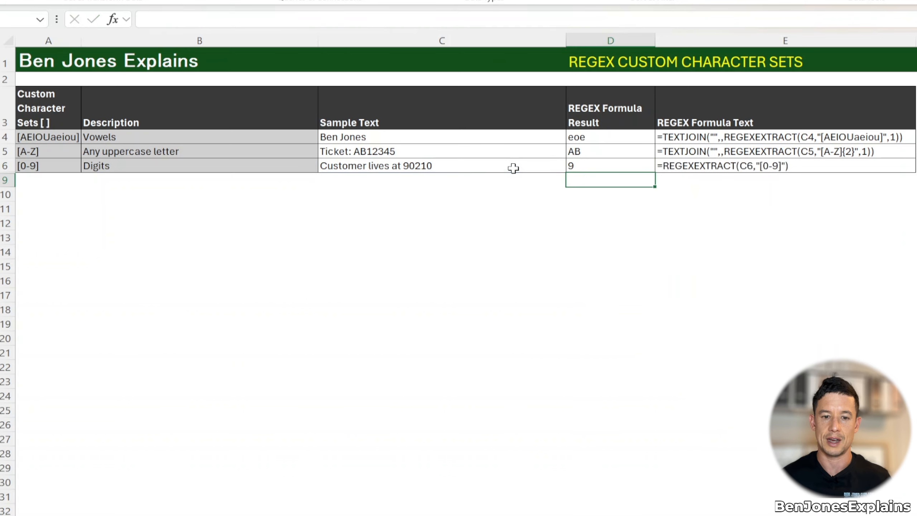
# Wrap the D6 formula as =TEXTJOIN("",,REGEXEXTRACT(C6,"[0-9]")) to join the extracted digits without a delimiter.
pyautogui.click(588, 166)
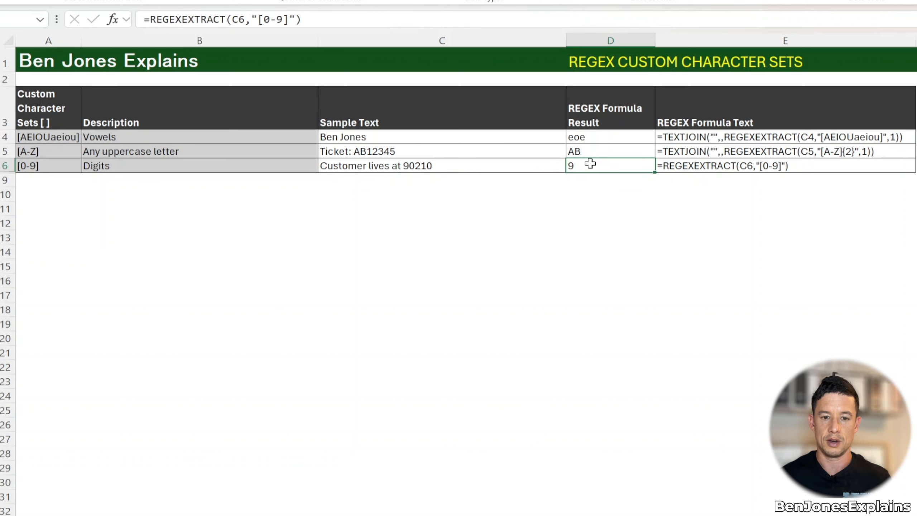
pyautogui.click(148, 19)
pyautogui.write('text')
pyautogui.press('Down')
pyautogui.press('Down')
pyautogui.press('Down')
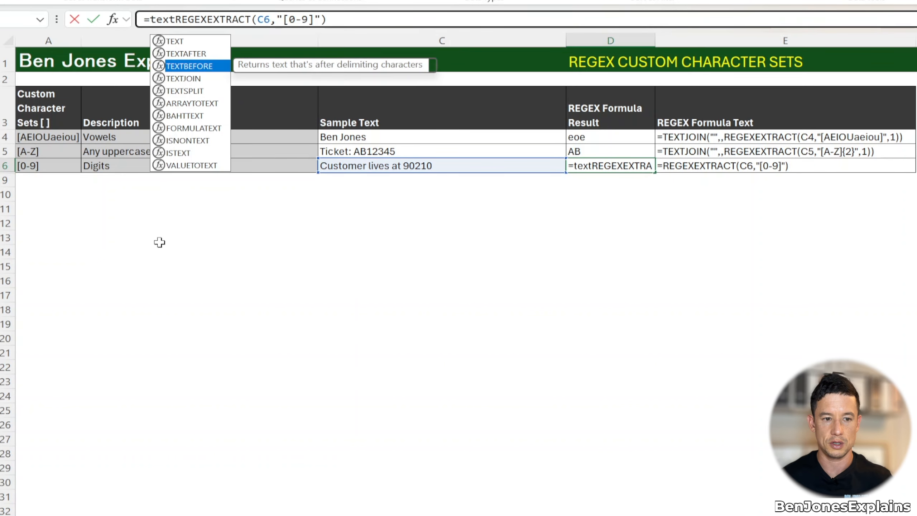
pyautogui.press('Tab')
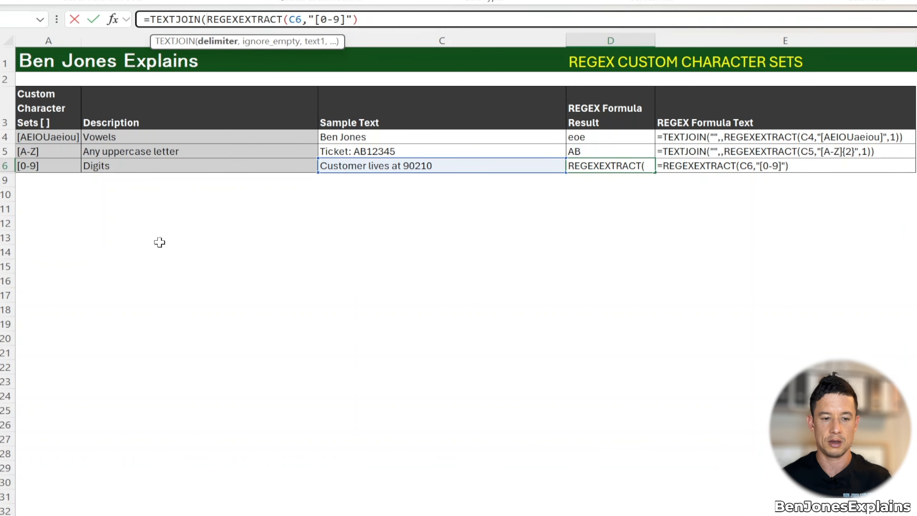
pyautogui.write('""')
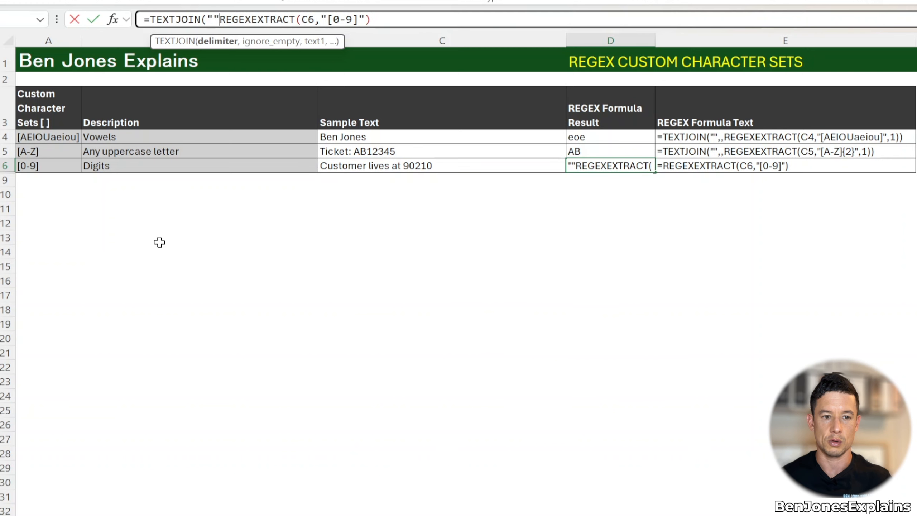
pyautogui.write(',')
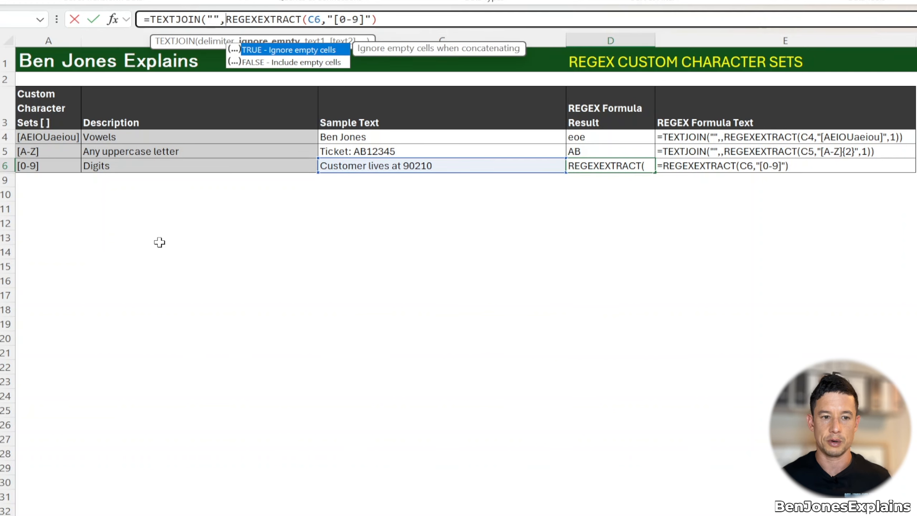
pyautogui.write(',')
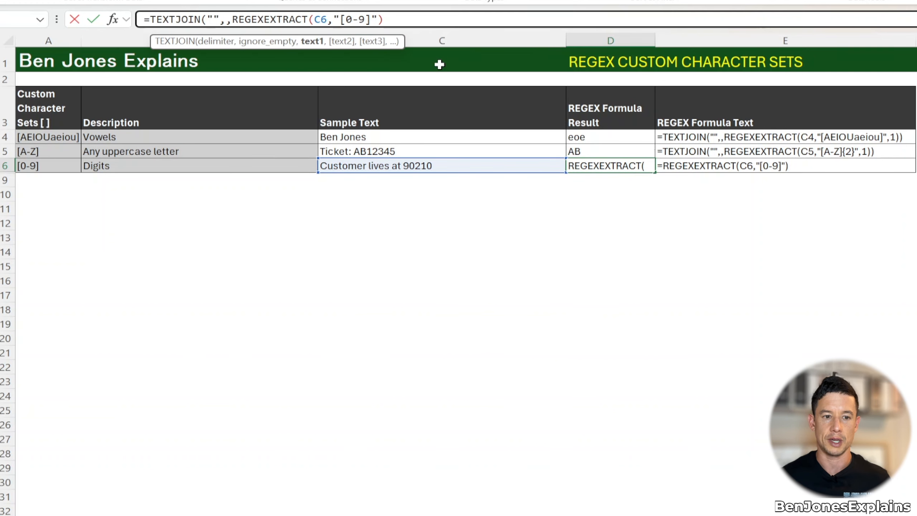
pyautogui.write(')')
pyautogui.press('Return')
# Add the quantifier {5} after [0-9] in the D6 pattern to match five consecutive digits.
pyautogui.press('Up')
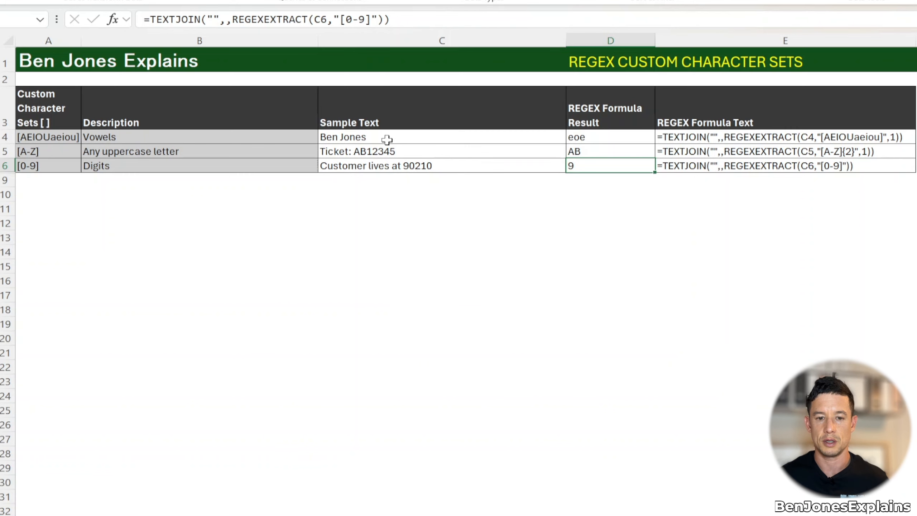
pyautogui.click(372, 20)
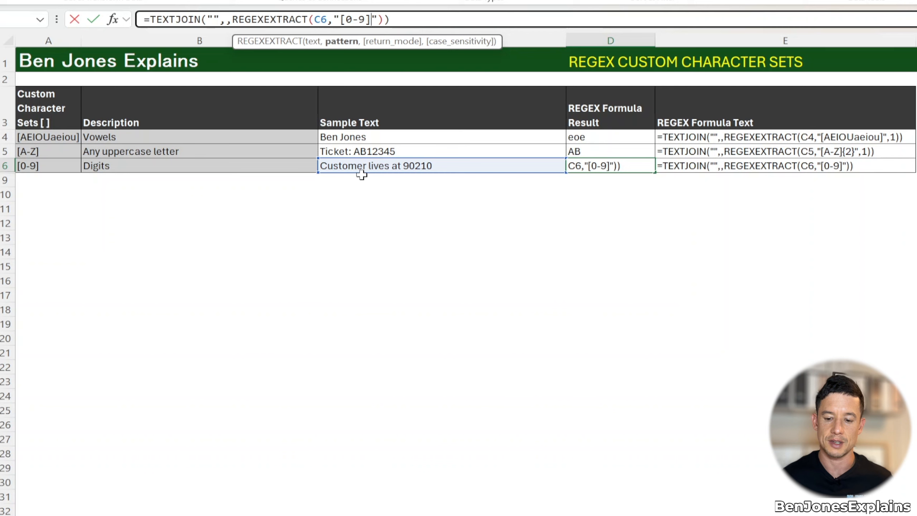
pyautogui.write('{')
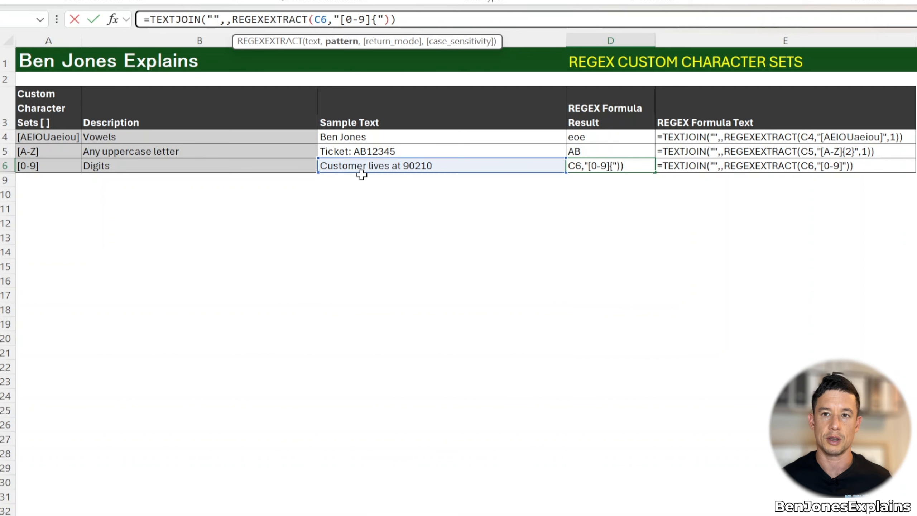
pyautogui.write('5}')
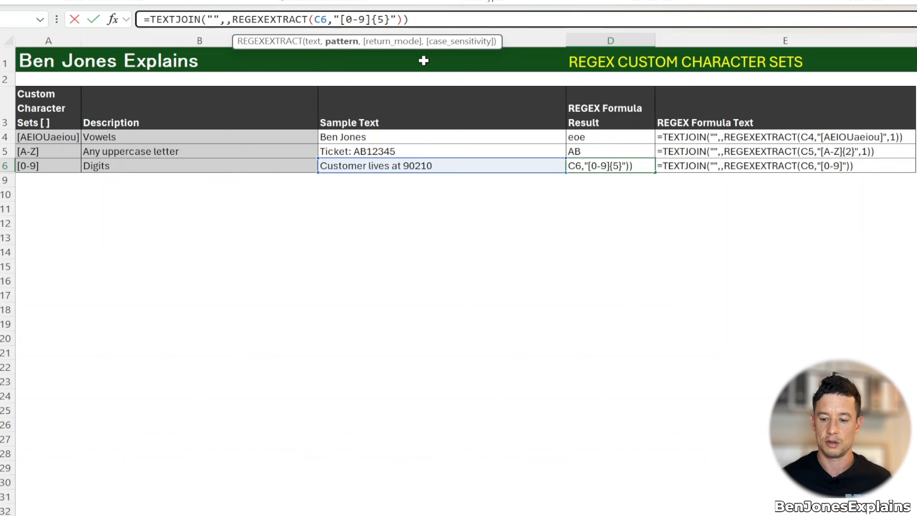
pyautogui.press('Return')
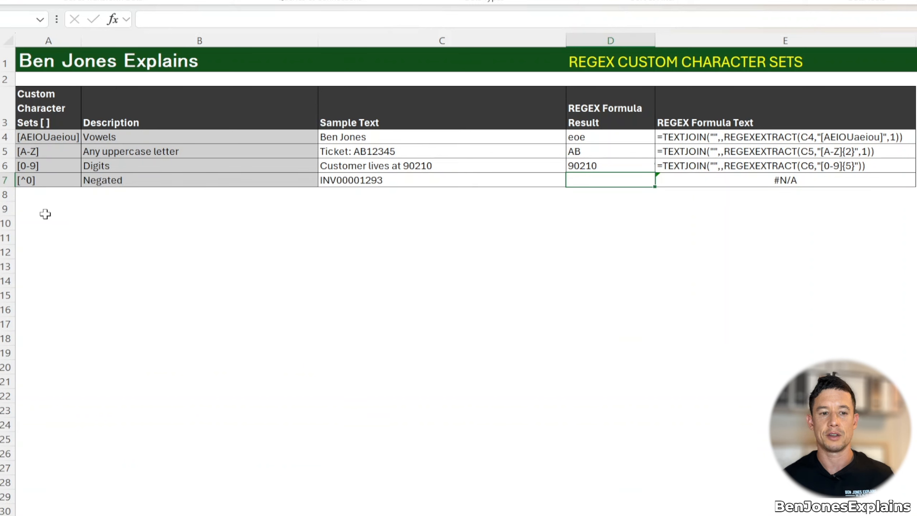
# Examine the negated set in A7 and the prefix, leading zeros and remaining digits of the sample invoice text in C7.
pyautogui.click(31, 180)
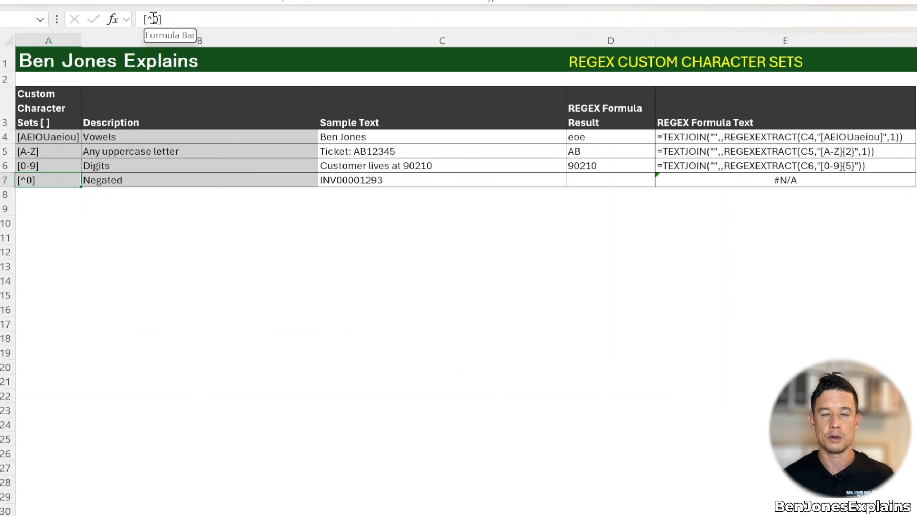
pyautogui.click(609, 179)
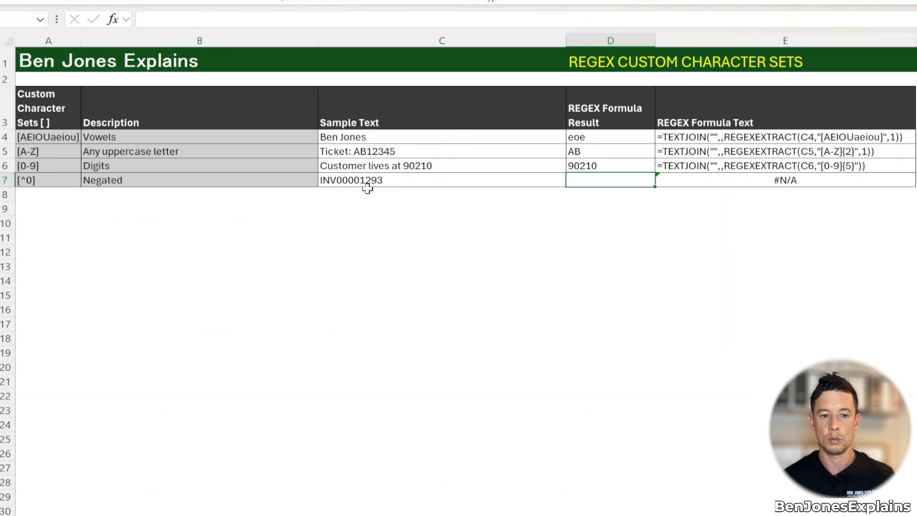
pyautogui.doubleClick(339, 179)
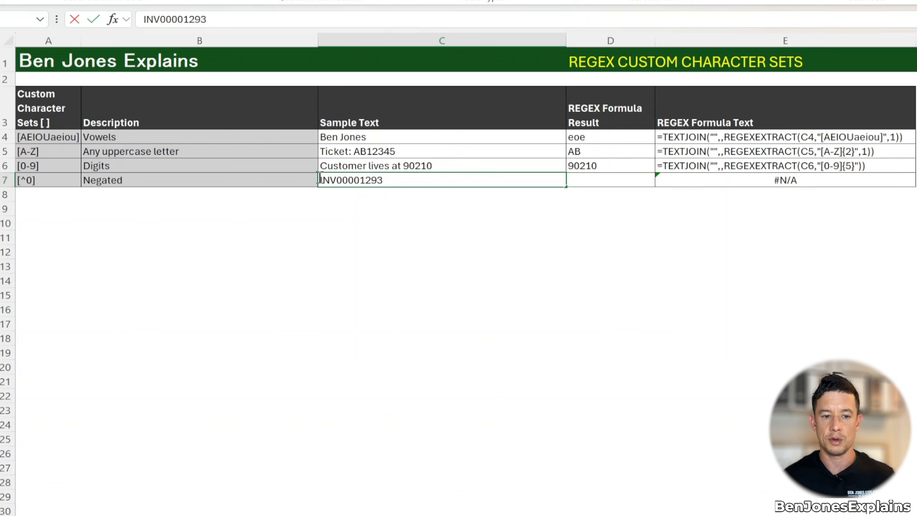
pyautogui.moveTo(319, 179); pyautogui.dragTo(420, 180)
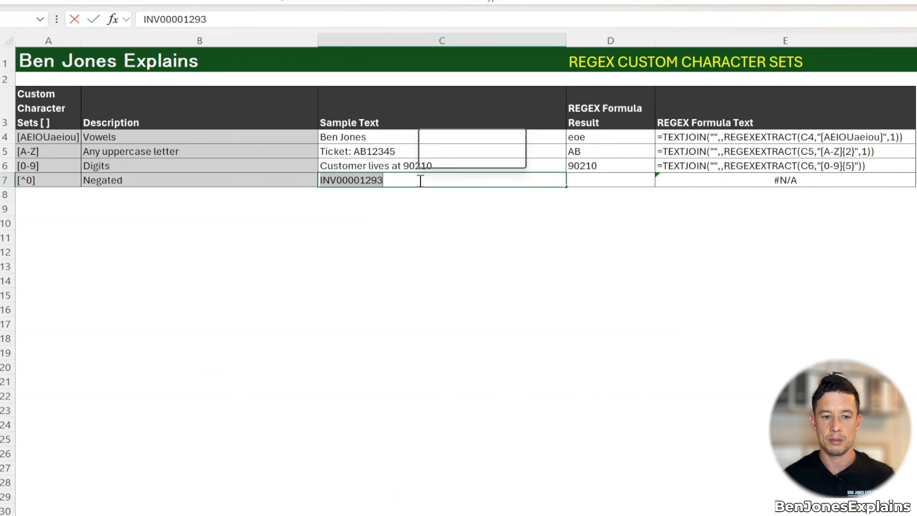
pyautogui.click(360, 180)
pyautogui.press('Right')
pyautogui.press('Right')
pyautogui.press('Right')
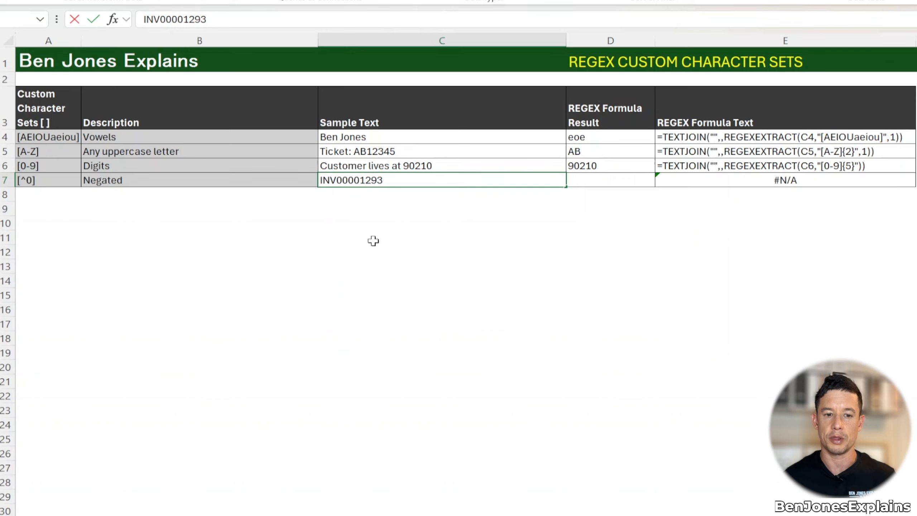
pyautogui.hotkey('shift', 'Left')
pyautogui.hotkey('shift', 'Left')
pyautogui.hotkey('shift', 'Left')
pyautogui.hotkey('shift', 'Left')
pyautogui.hotkey('shift', 'Left')
pyautogui.hotkey('shift', 'Right')
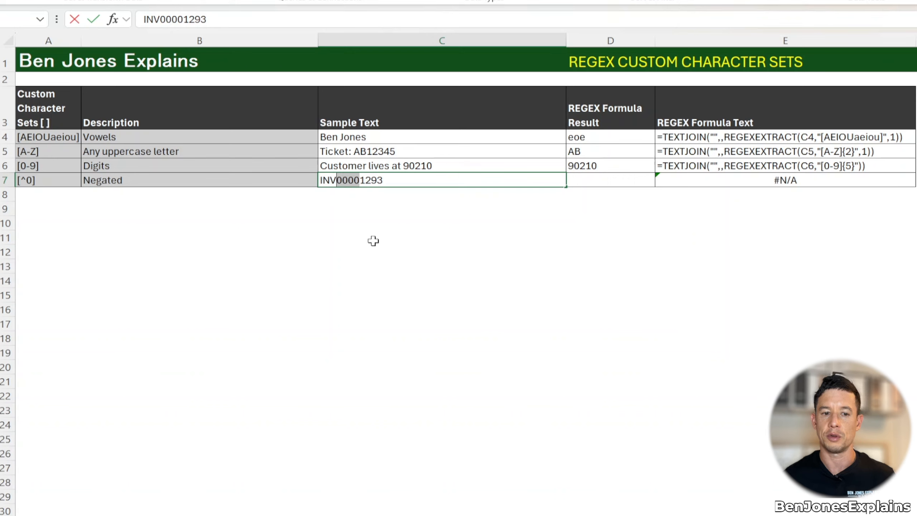
pyautogui.moveTo(338, 186); pyautogui.dragTo(407, 185)
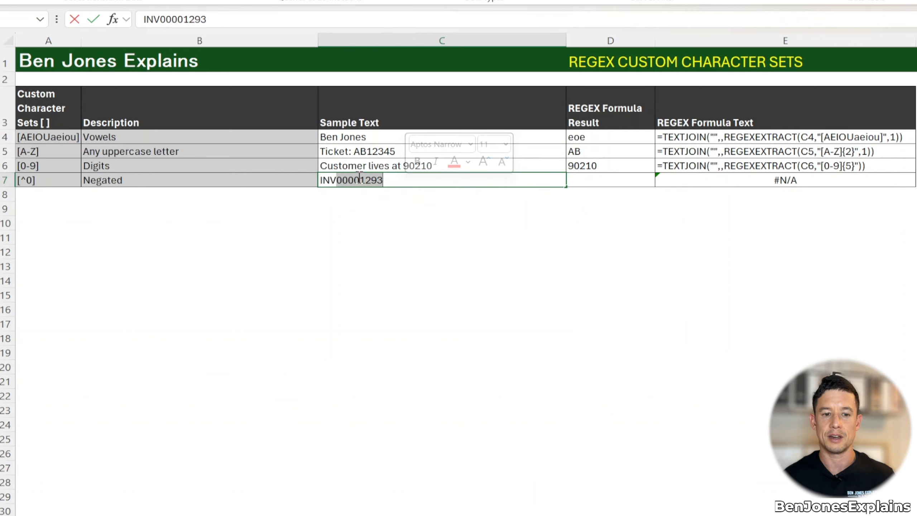
pyautogui.click(357, 209)
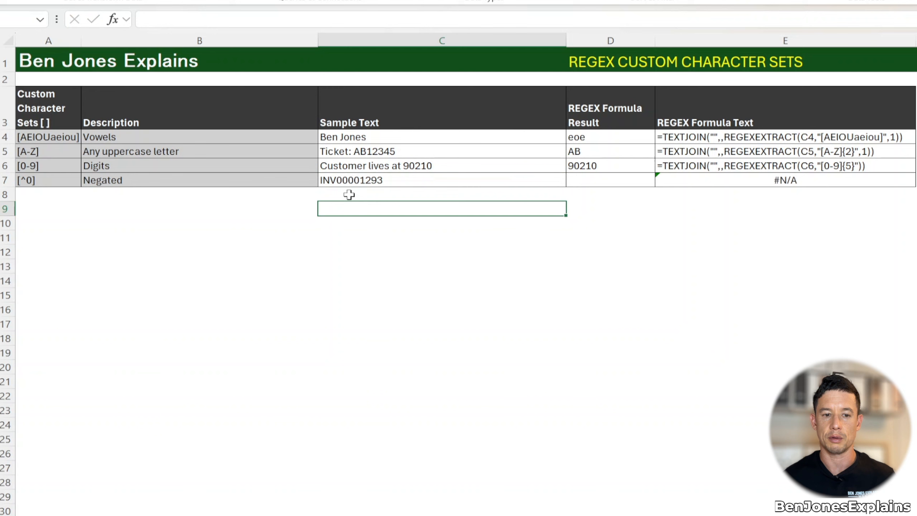
# Enter =REGEXEXTRACT(C7,"[^0]") in D7 to extract a non-zero character from the invoice text.
pyautogui.click(575, 181)
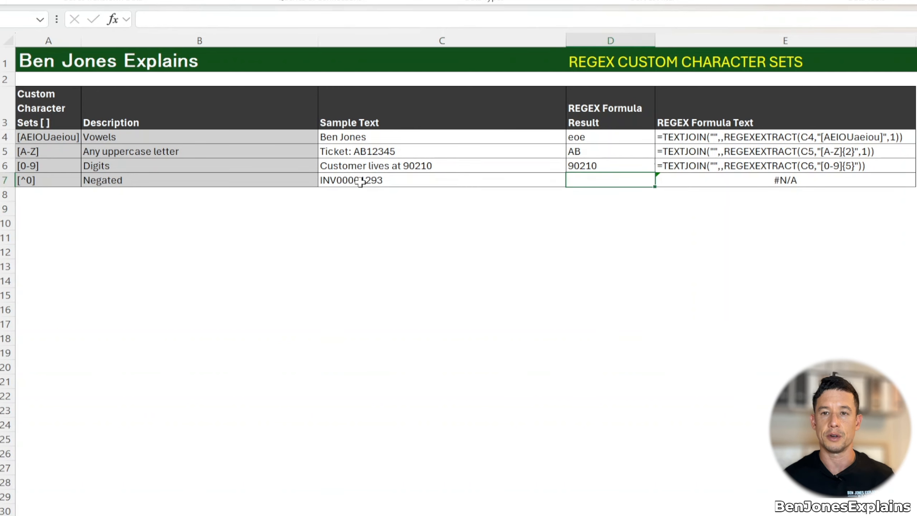
pyautogui.write('=reg')
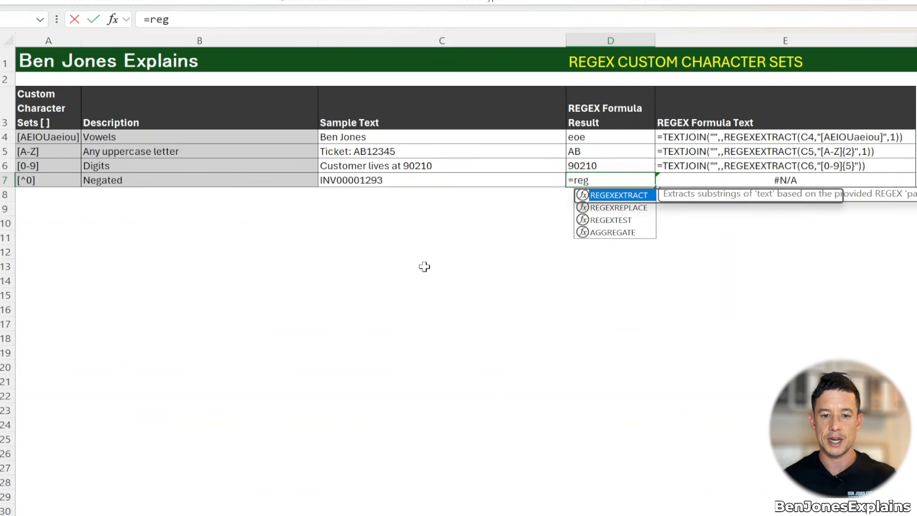
pyautogui.press('Tab')
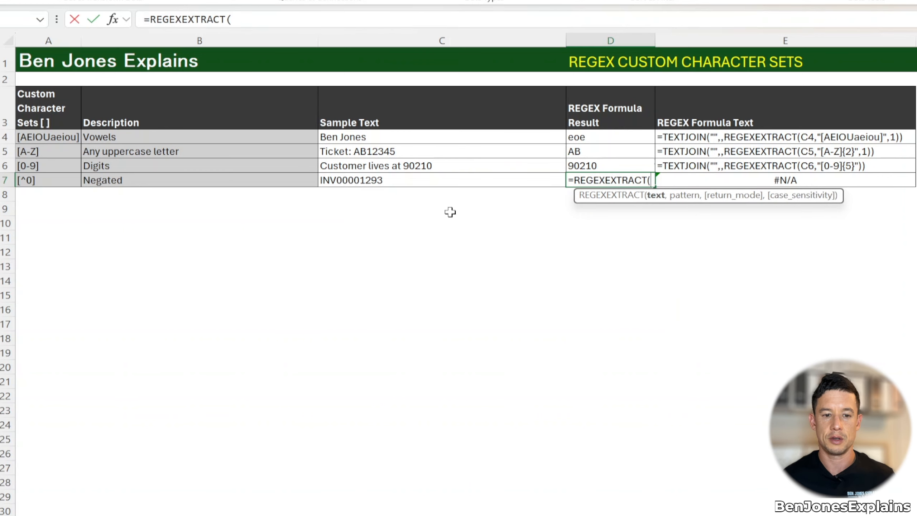
pyautogui.click(454, 181)
pyautogui.write(',"[')
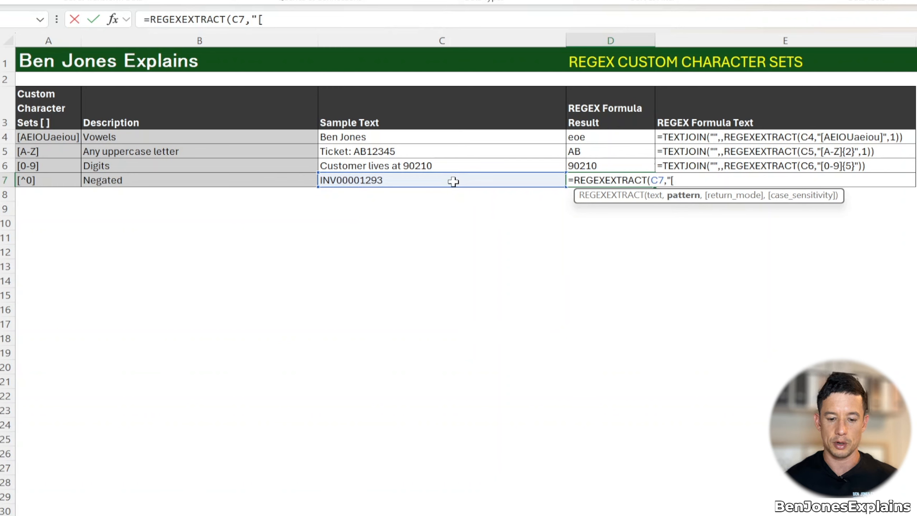
pyautogui.write('^')
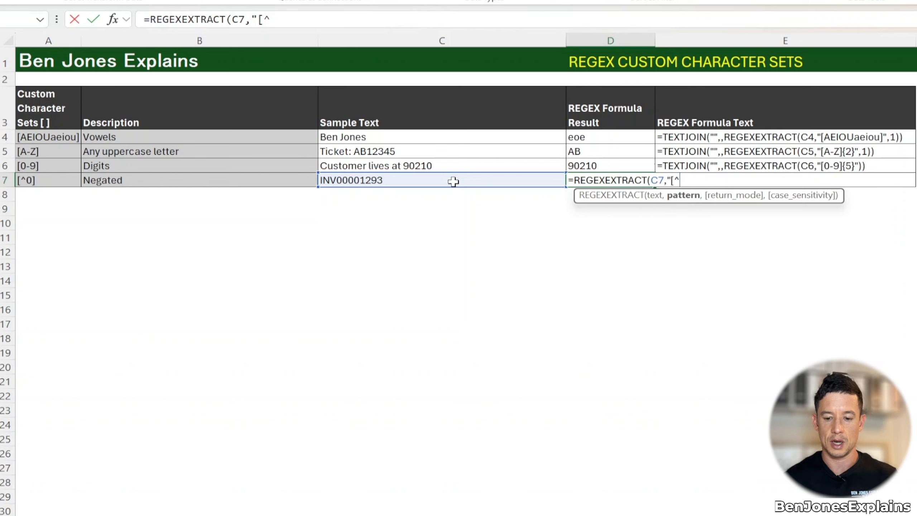
pyautogui.write('0')
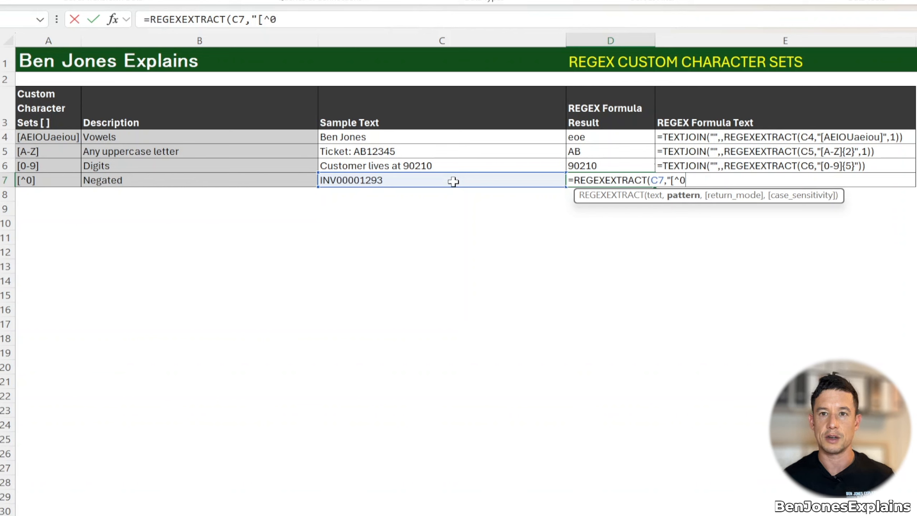
pyautogui.write(']"')
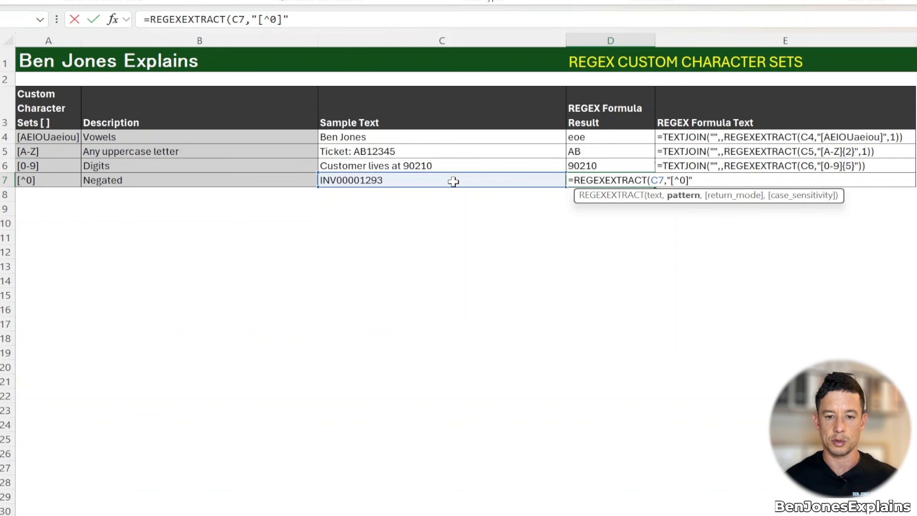
pyautogui.write(')')
pyautogui.press('Return')
pyautogui.press('Up')
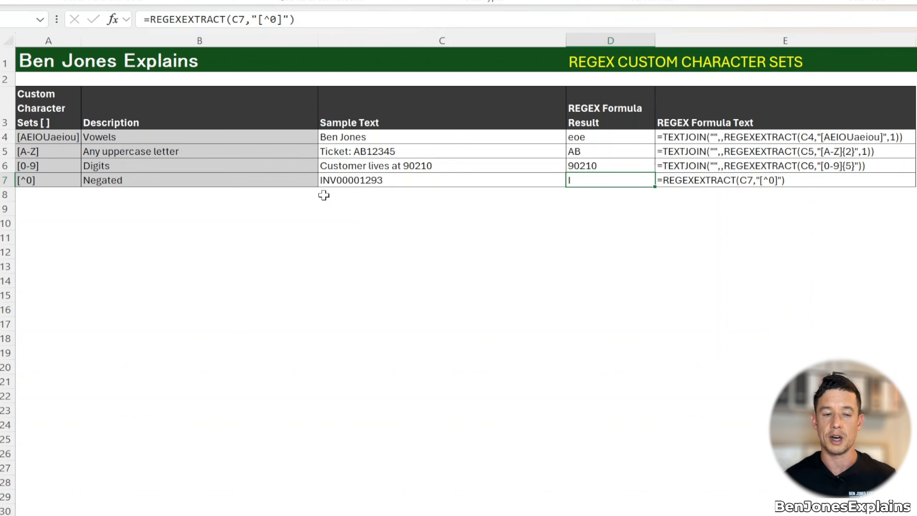
# Wrap the D7 extraction in TEXTJOIN with an empty-string delimiter and the ignore-empty argument left blank.
pyautogui.click(144, 19)
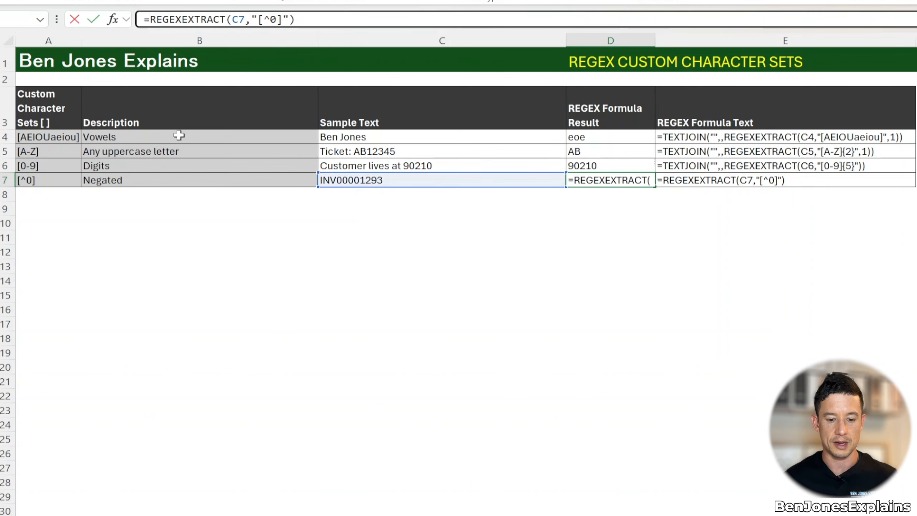
pyautogui.write('text')
pyautogui.press('Down')
pyautogui.press('Down')
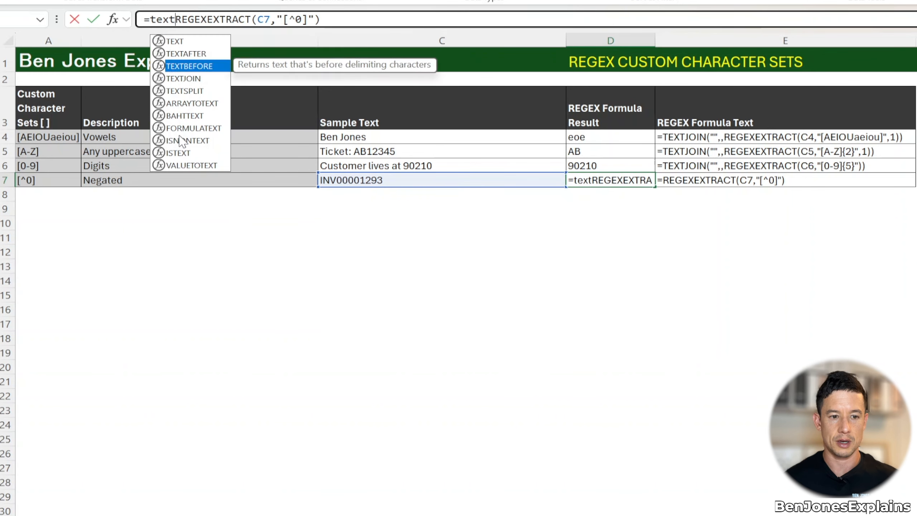
pyautogui.press('Down')
pyautogui.press('Tab')
pyautogui.write('""')
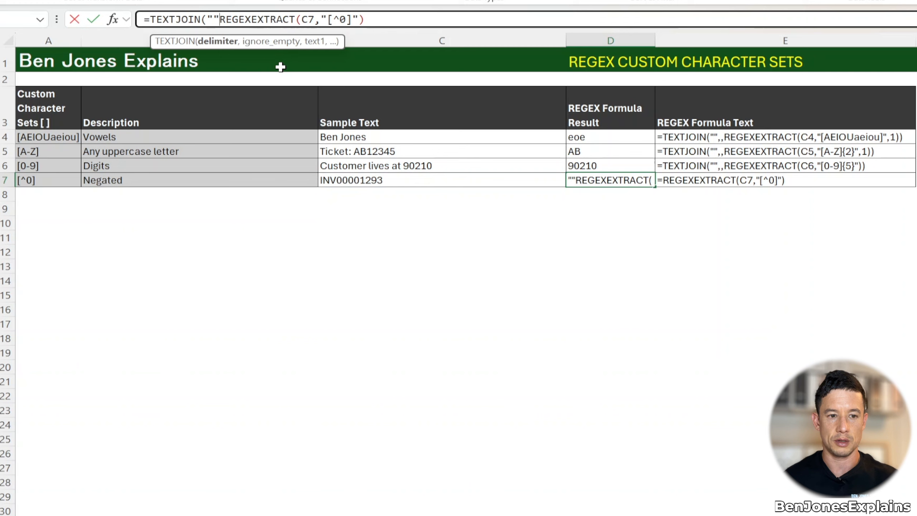
pyautogui.write(',')
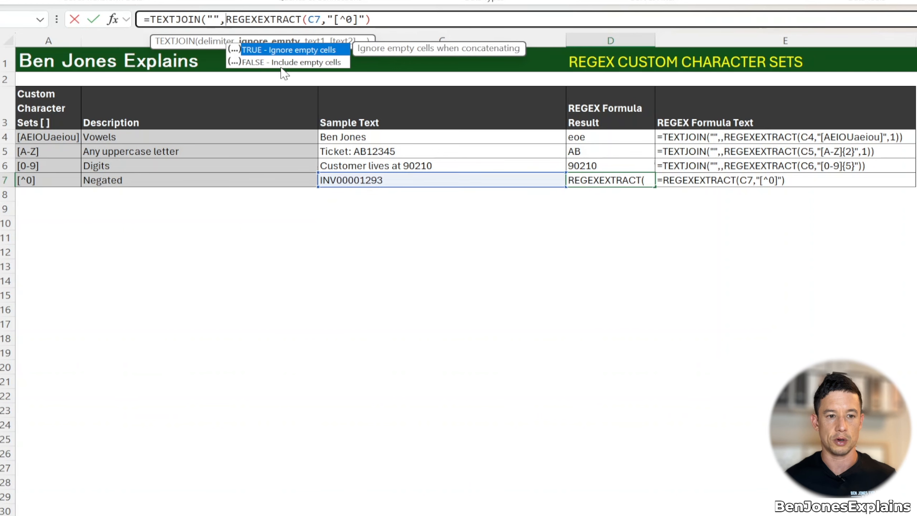
pyautogui.write(',')
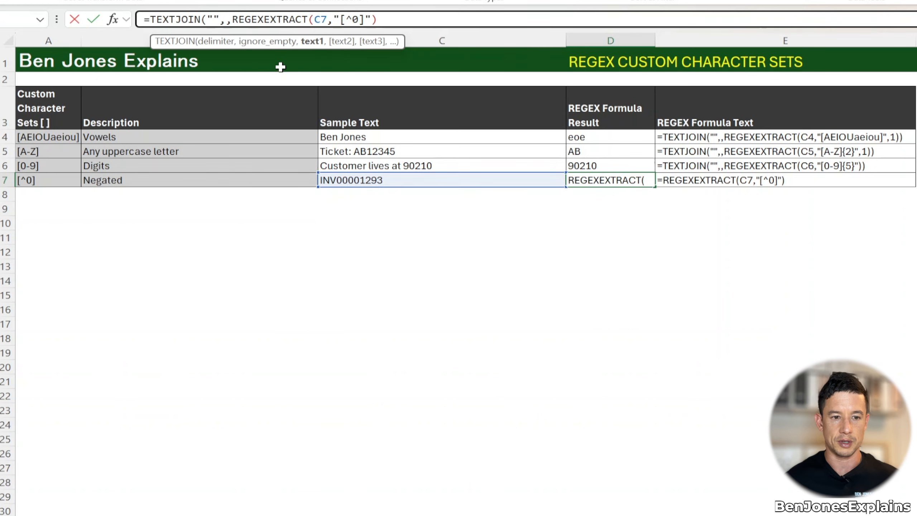
# Set the REGEXEXTRACT return mode in D7 to 1 for all matches and complete =TEXTJOIN("",,REGEXEXTRACT(C7,"[^0]",1)).
pyautogui.click(389, 18)
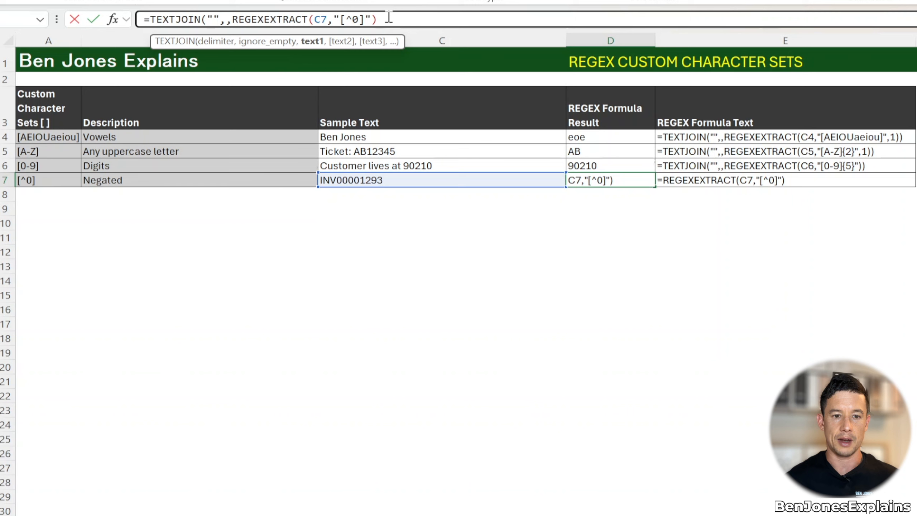
pyautogui.press('BackSpace')
pyautogui.write(',')
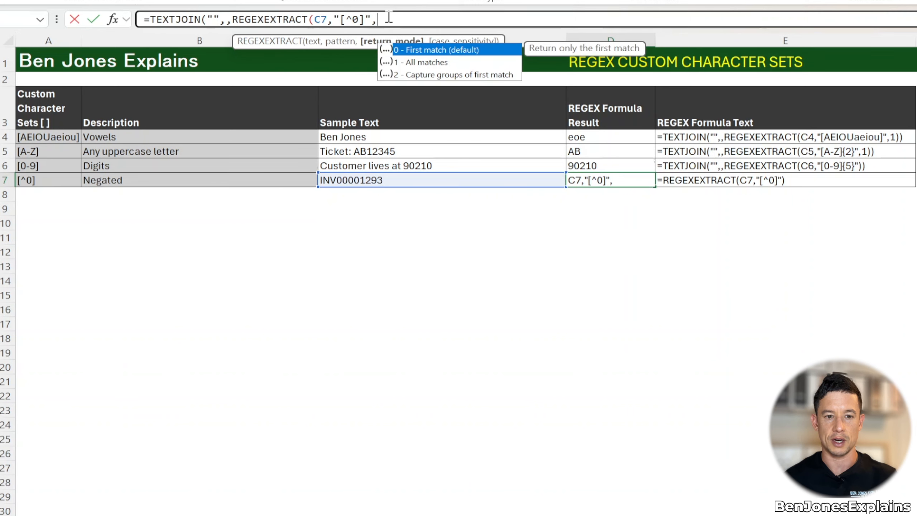
pyautogui.write('1)')
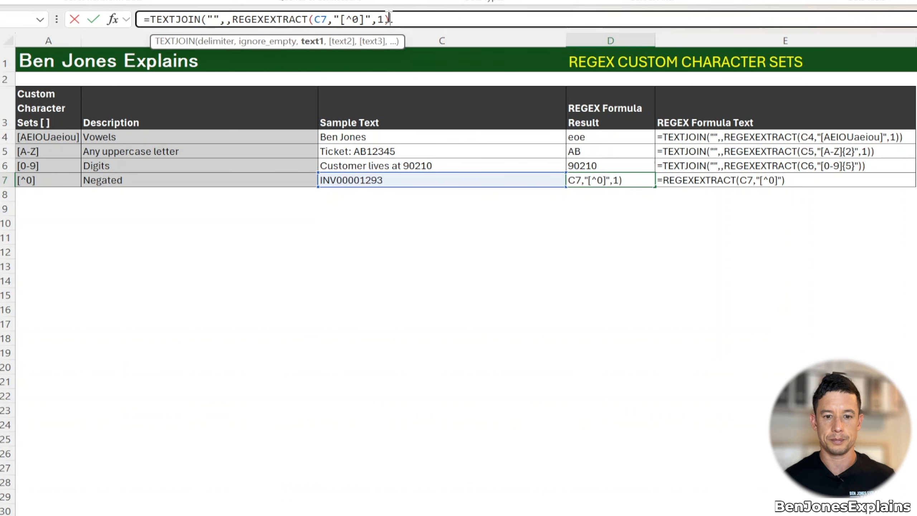
pyautogui.press('Return')
pyautogui.press('Return')
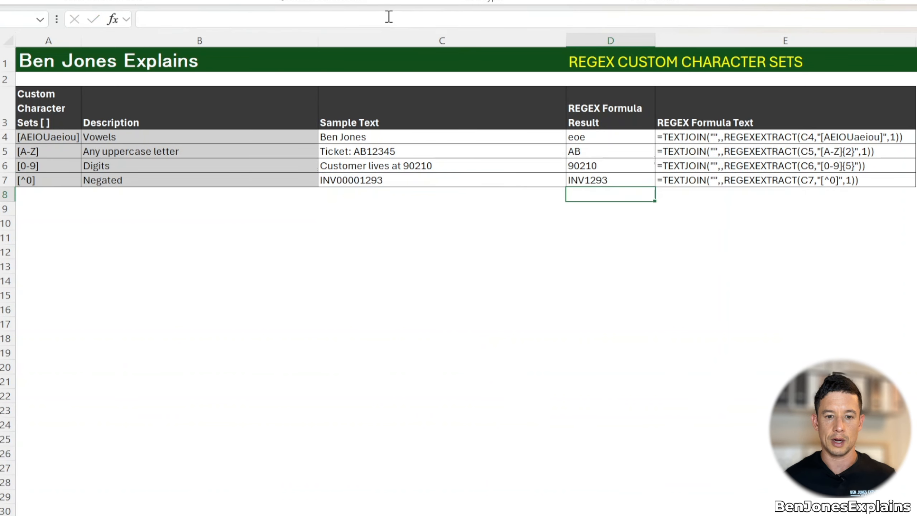
pyautogui.press('Up')
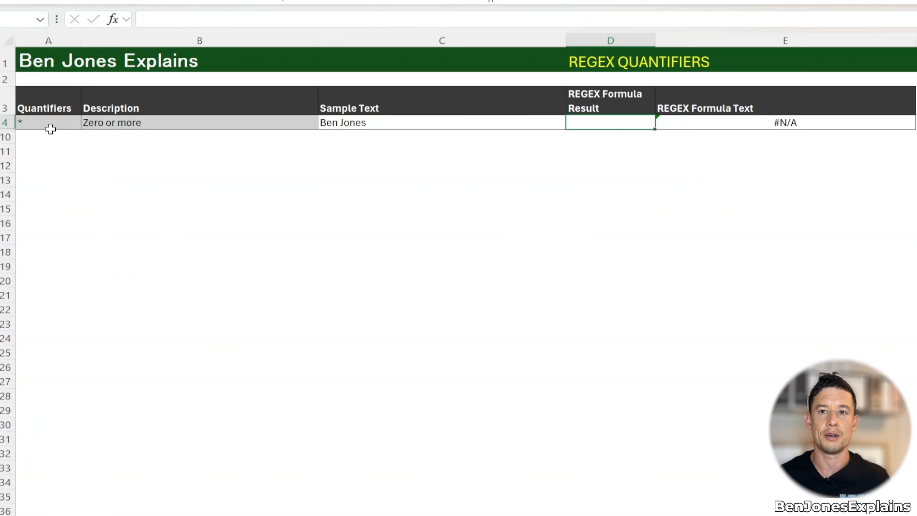
# Enter =REGEXEXTRACT(C4,"\w") in D4 of the REGEX QUANTIFIERS table to extract a word character from the name.
pyautogui.write('=reg')
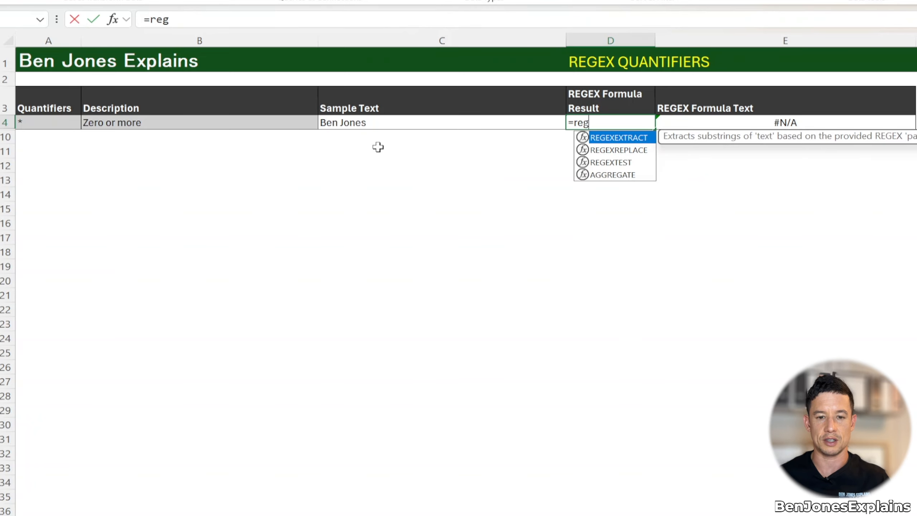
pyautogui.press('Tab')
pyautogui.click(385, 126)
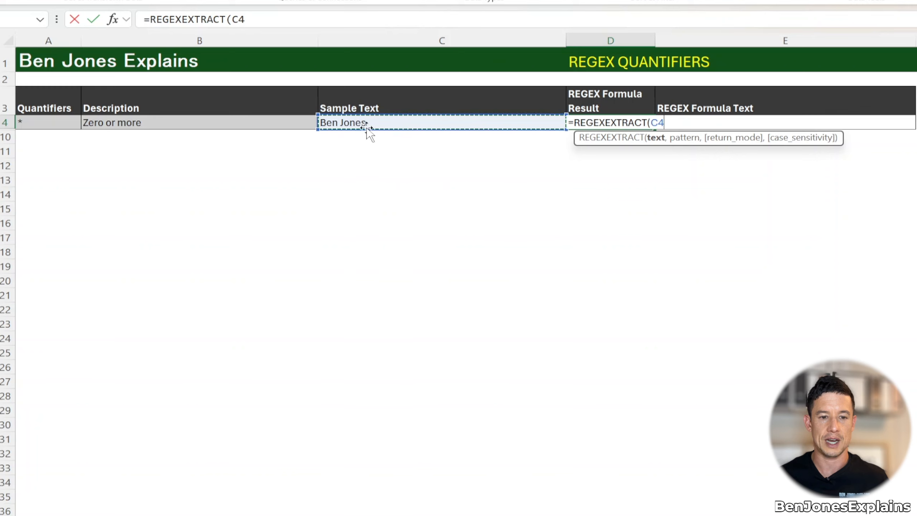
pyautogui.write(',"\\w")')
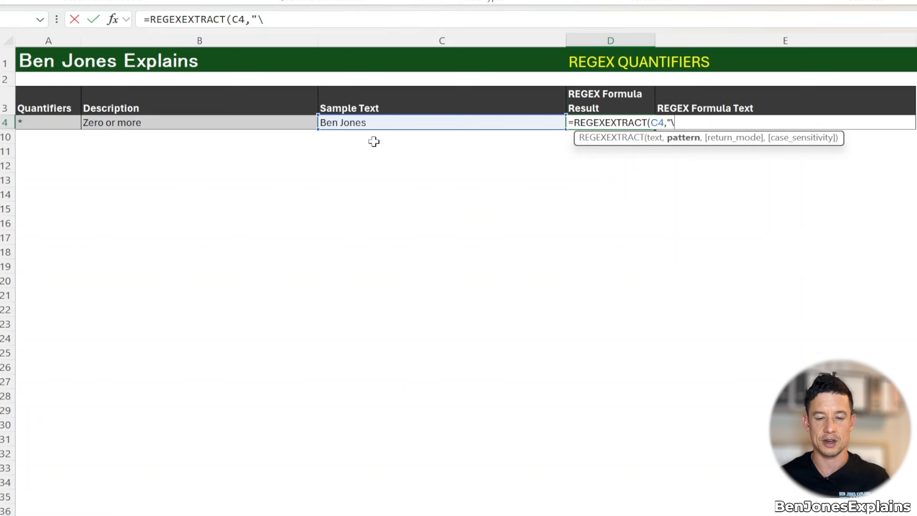
pyautogui.press('BackSpace')
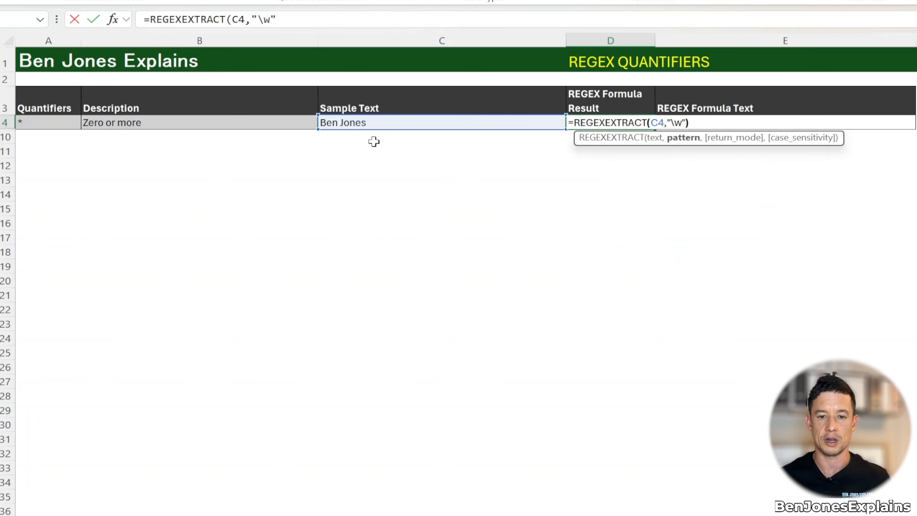
pyautogui.press('Return')
pyautogui.press('Up')
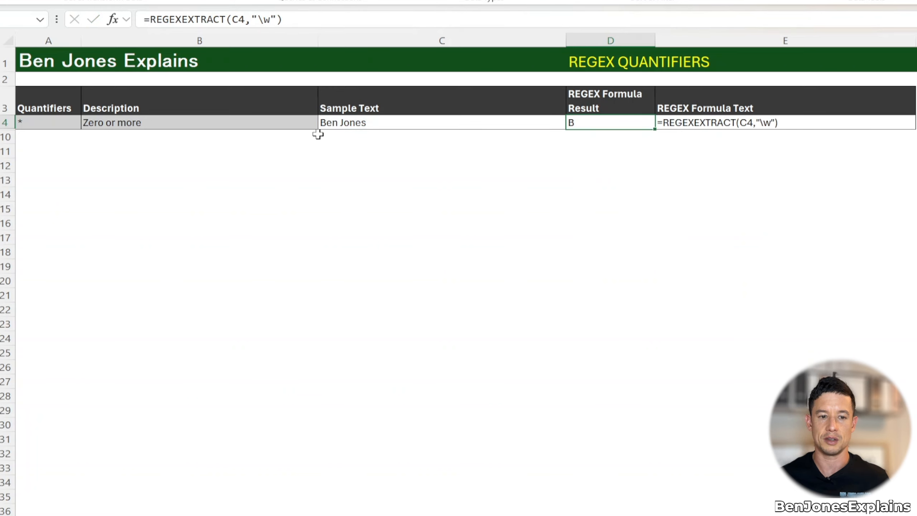
# Add the zero-or-more quantifier * after \w in the D4 pattern.
pyautogui.click(270, 19)
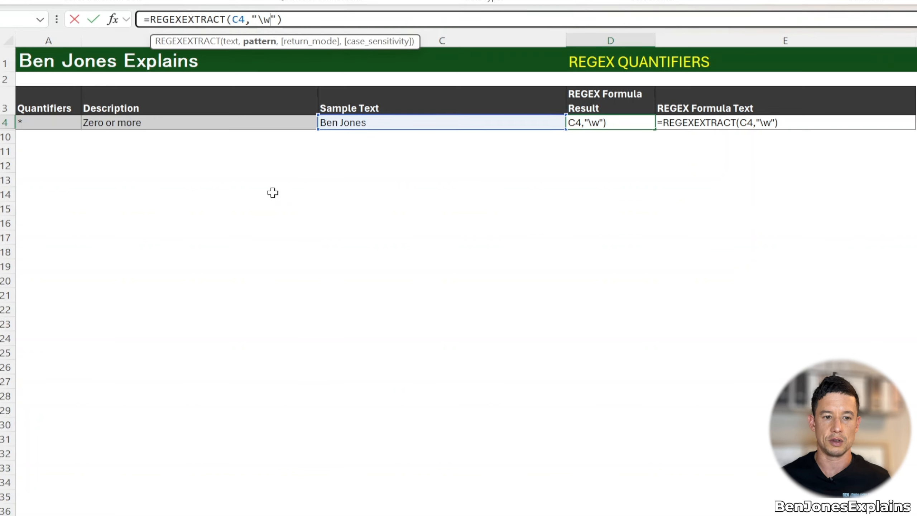
pyautogui.write('*')
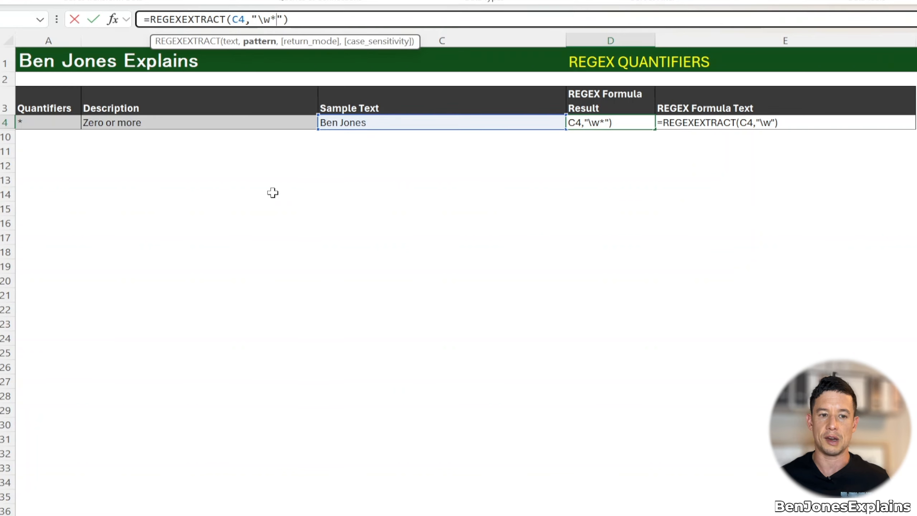
pyautogui.press('Return')
pyautogui.press('Up')
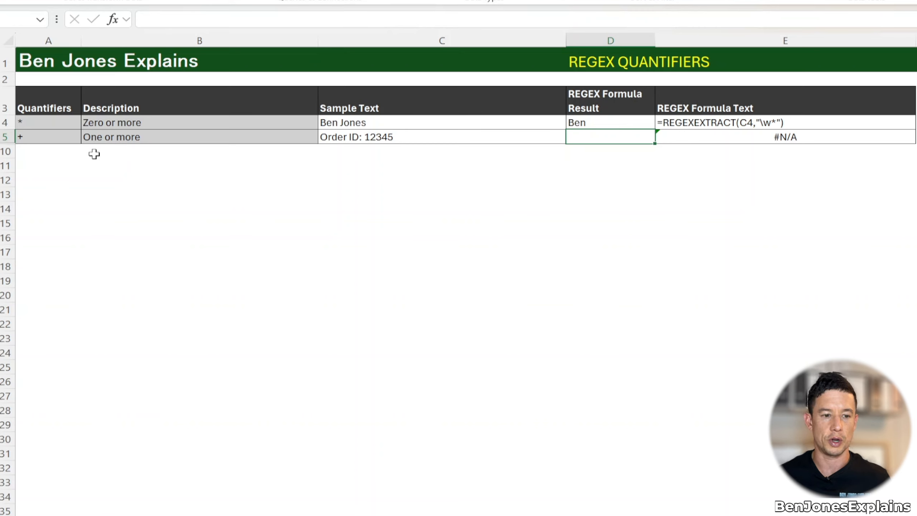
# Enter =REGEXEXTRACT(C5,"\d+") in D5 to extract one or more consecutive digits from the order text.
pyautogui.write('=reg')
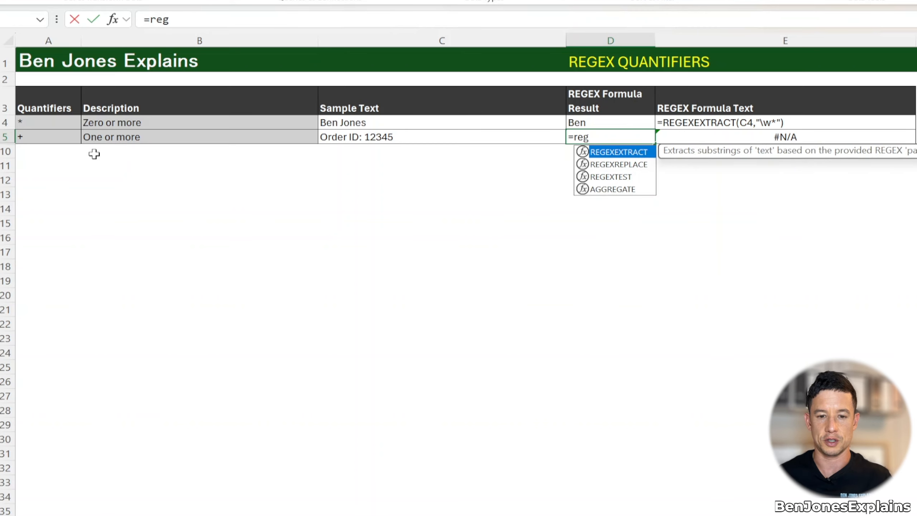
pyautogui.press('Tab')
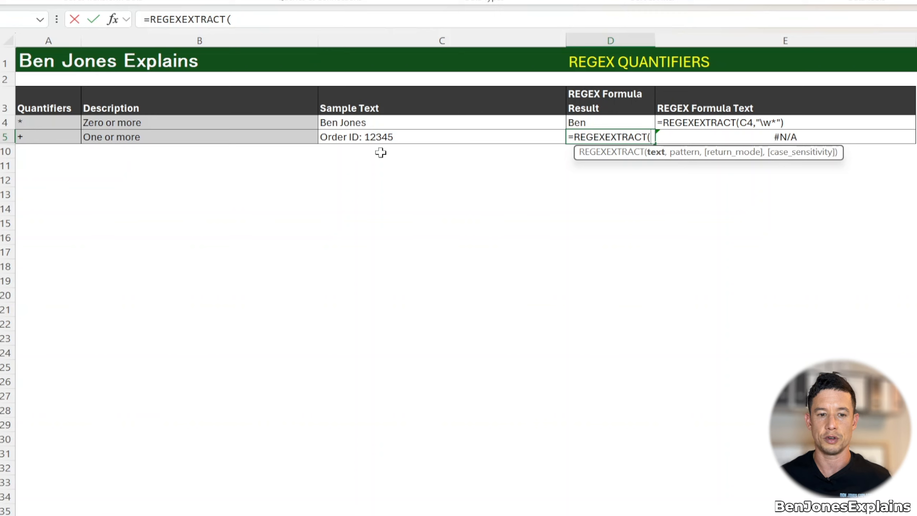
pyautogui.click(404, 137)
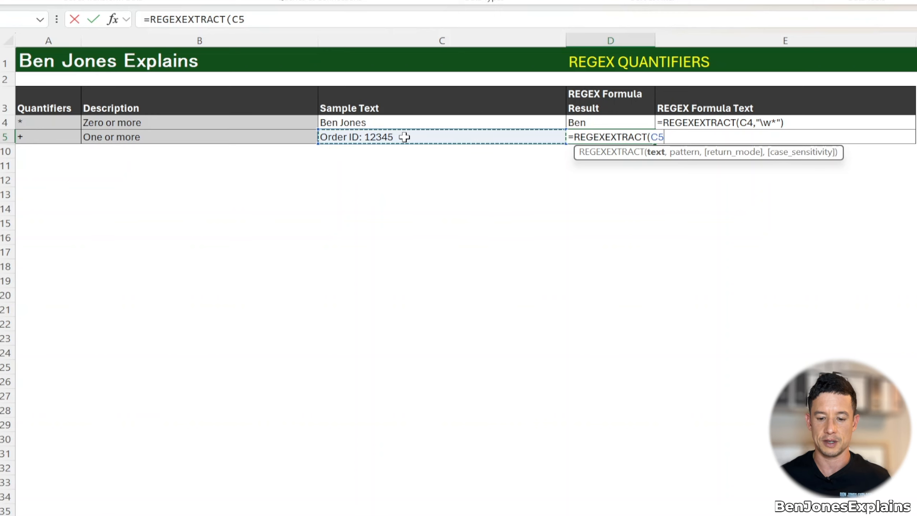
pyautogui.write(',')
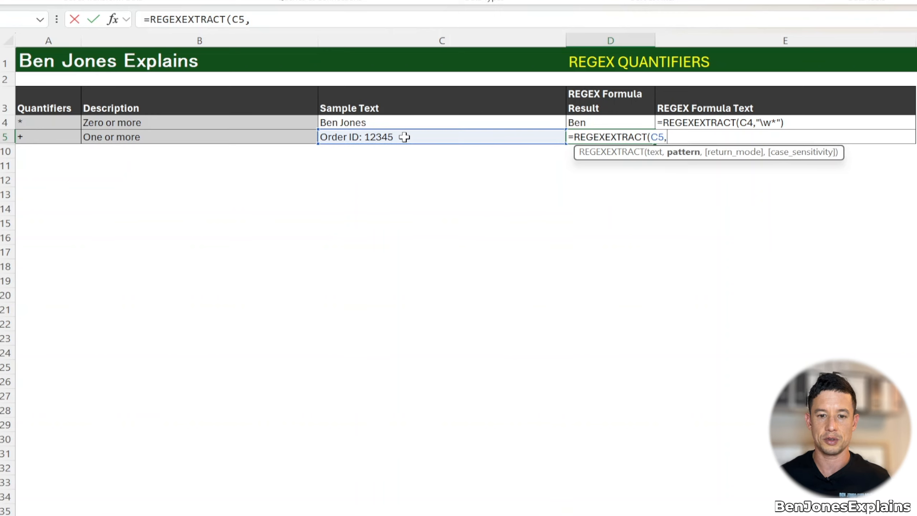
pyautogui.write('"\\d')
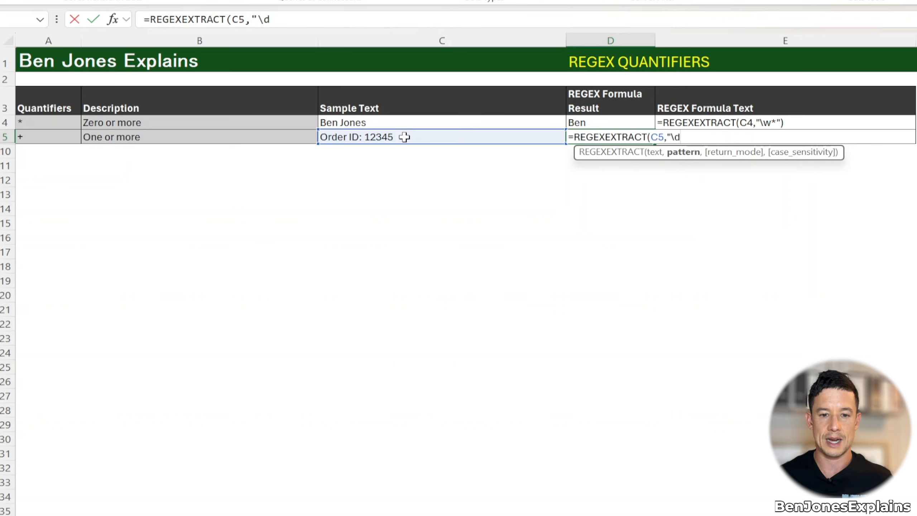
pyautogui.write('+')
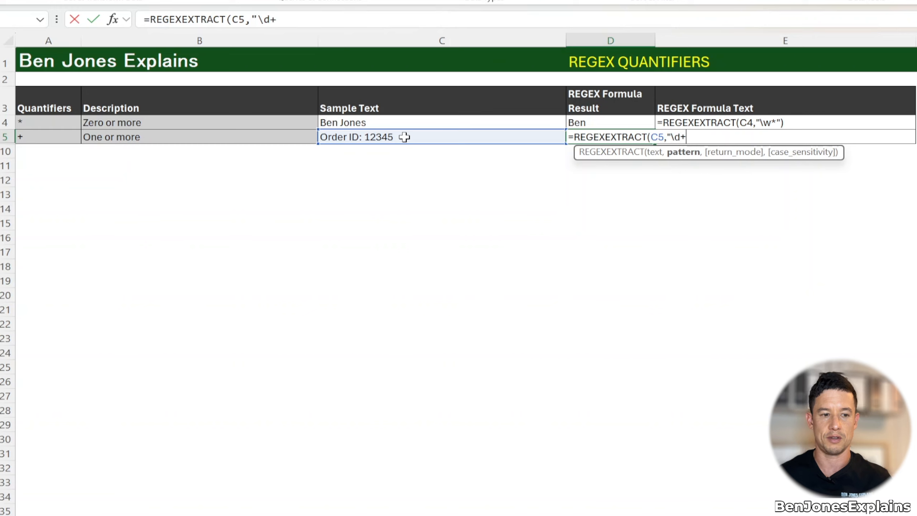
pyautogui.write('")')
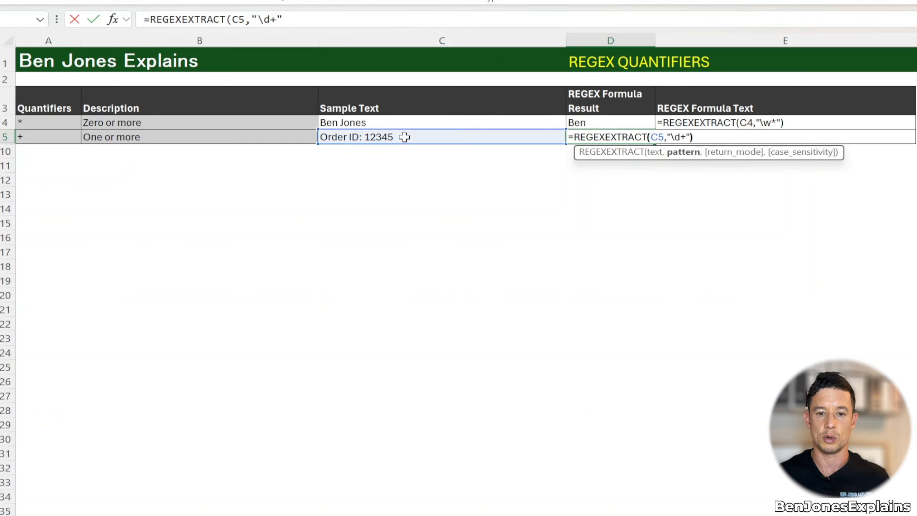
pyautogui.press('Return')
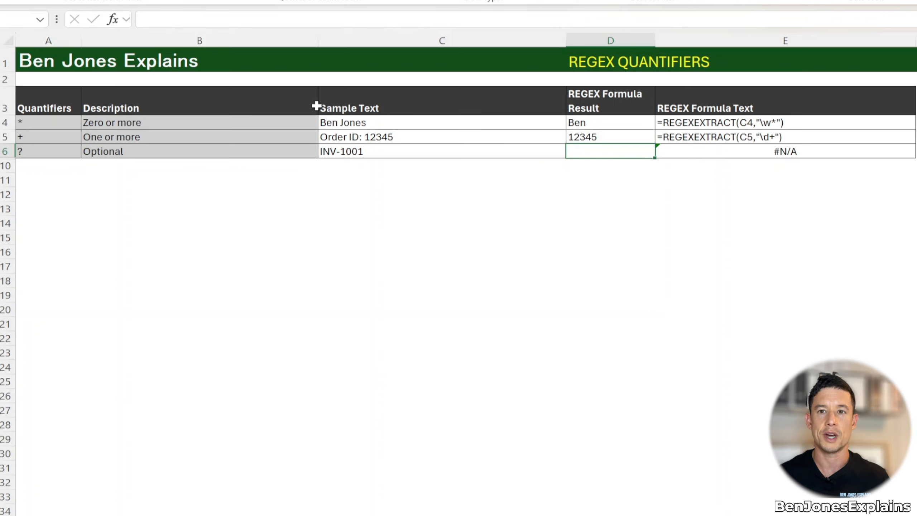
# Append INV1001 after the existing invoice code in the C6 sample text.
pyautogui.click(397, 151)
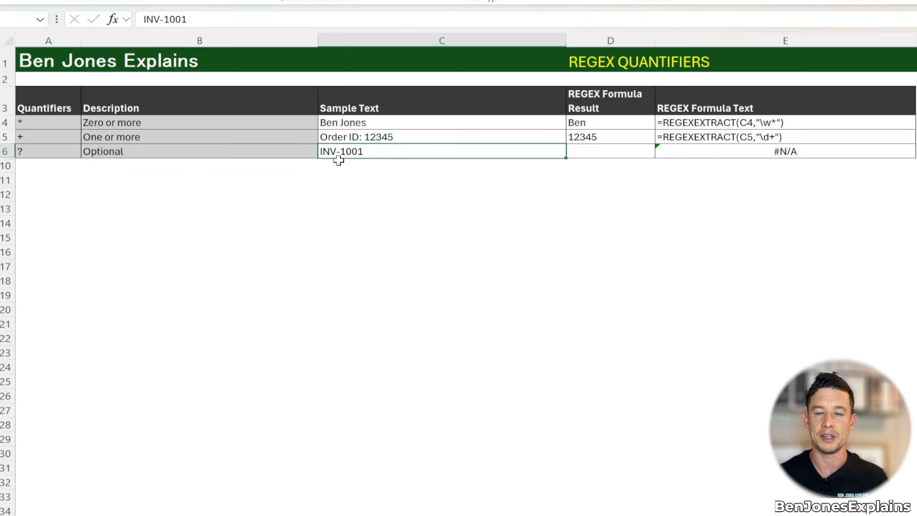
pyautogui.doubleClick(379, 152)
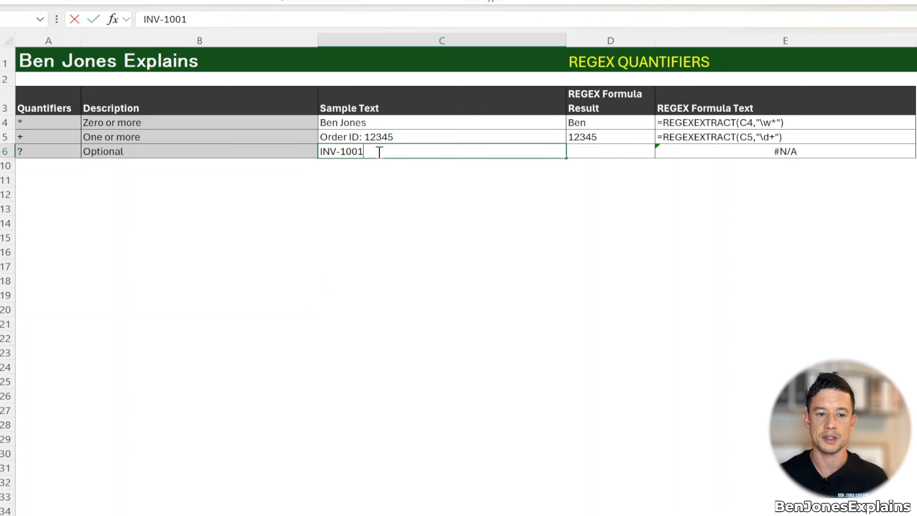
pyautogui.write('INV')
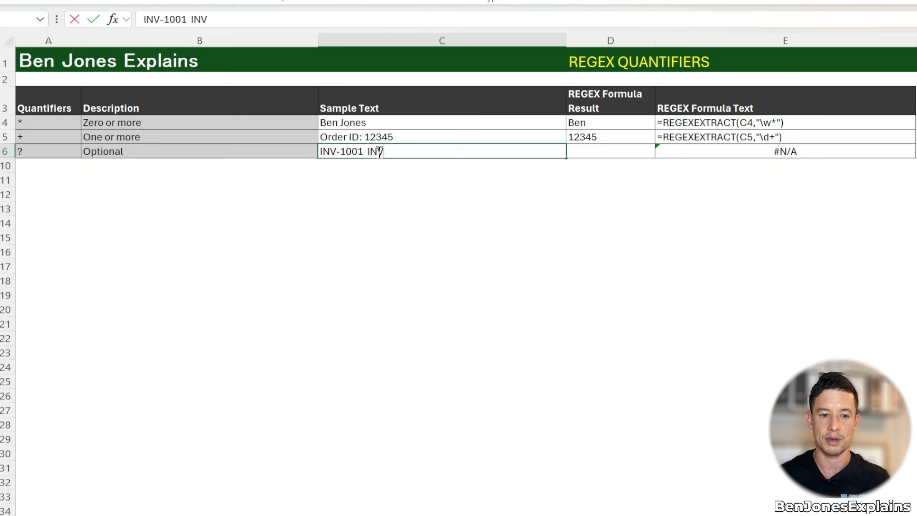
pyautogui.write('10001')
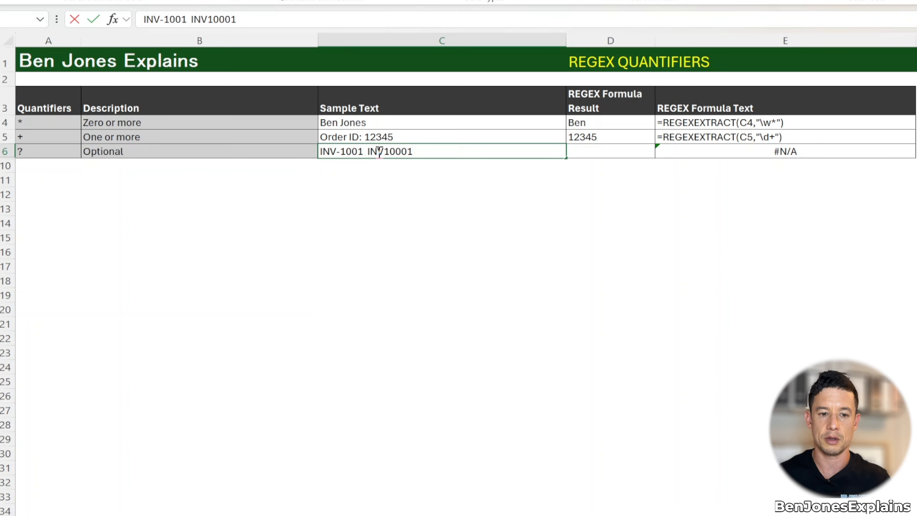
pyautogui.press('BackSpace')
pyautogui.press('BackSpace')
pyautogui.write('1')
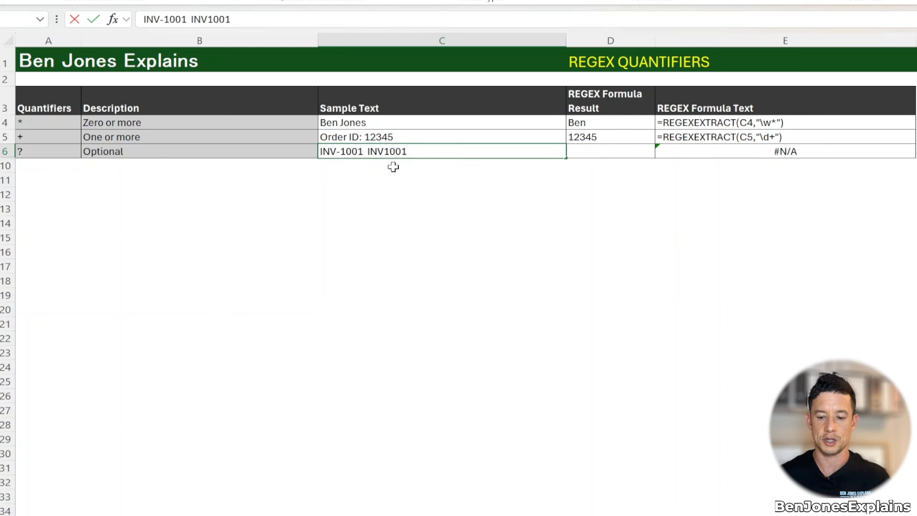
# Remove the appended INV1001 from C6, keeping only the hyphenated invoice code as sample text.
pyautogui.press('BackSpace')
pyautogui.press('BackSpace')
pyautogui.press('BackSpace')
pyautogui.press('BackSpace')
pyautogui.press('BackSpace')
pyautogui.press('BackSpace')
pyautogui.press('BackSpace')
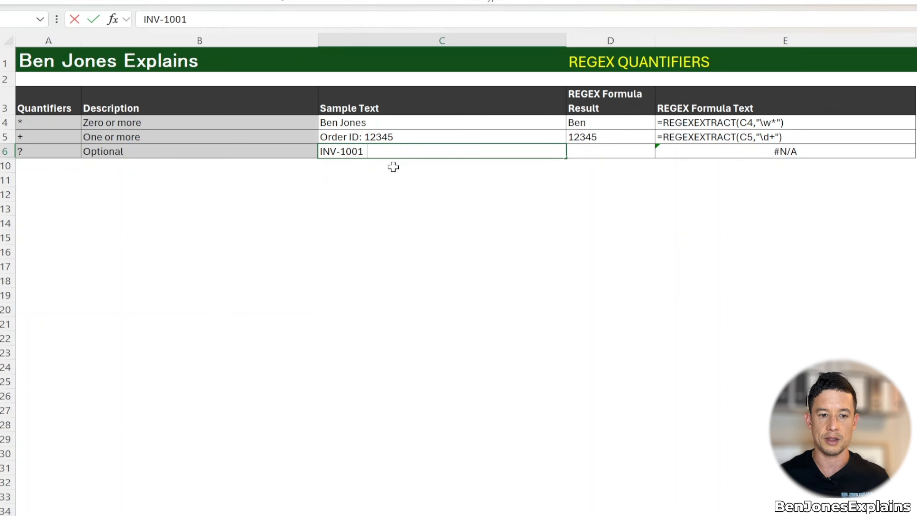
pyautogui.press('Return')
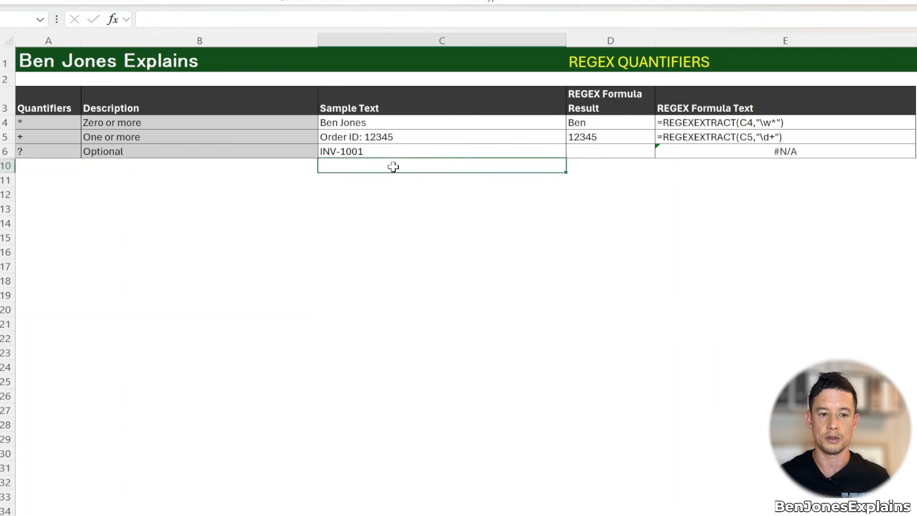
# Enter =REGEXEXTRACT(C6,"INV-?\d+") in D6 to extract the invoice code with an optional hyphen.
pyautogui.click(581, 150)
pyautogui.write('=reg')
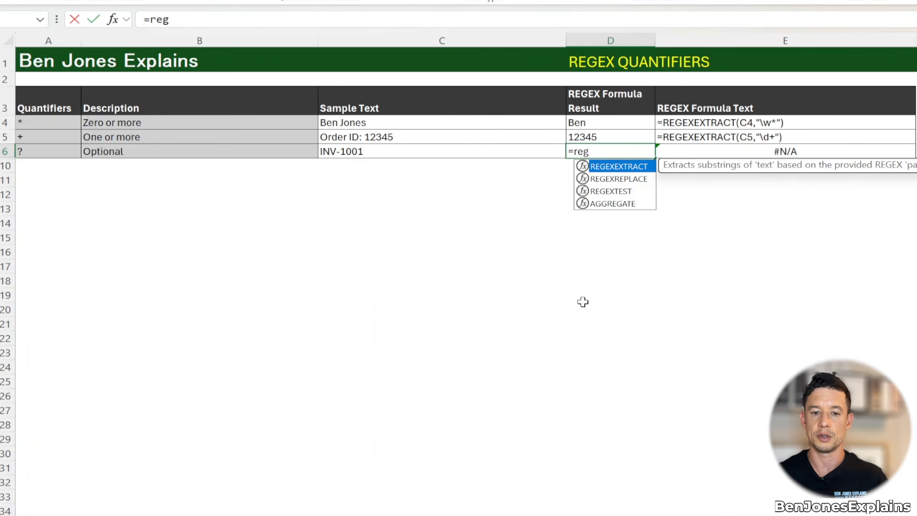
pyautogui.press('Tab')
pyautogui.press('Left')
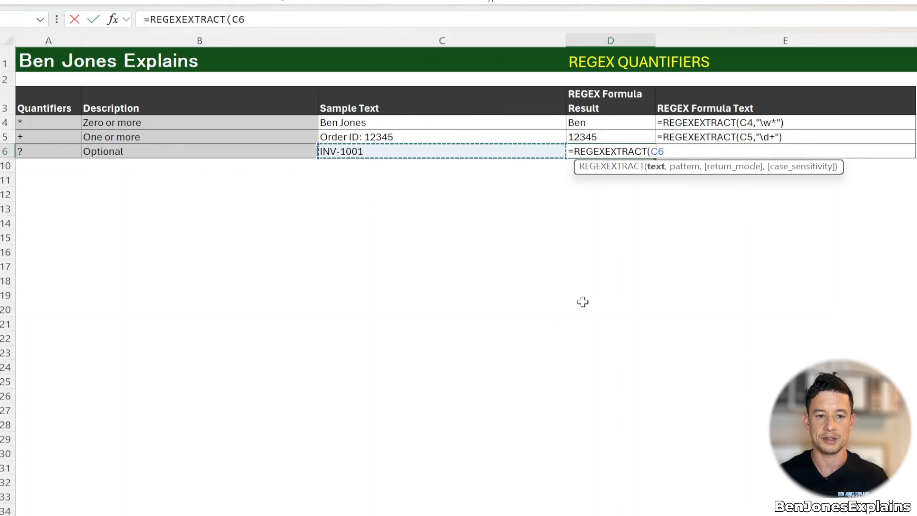
pyautogui.write(',"')
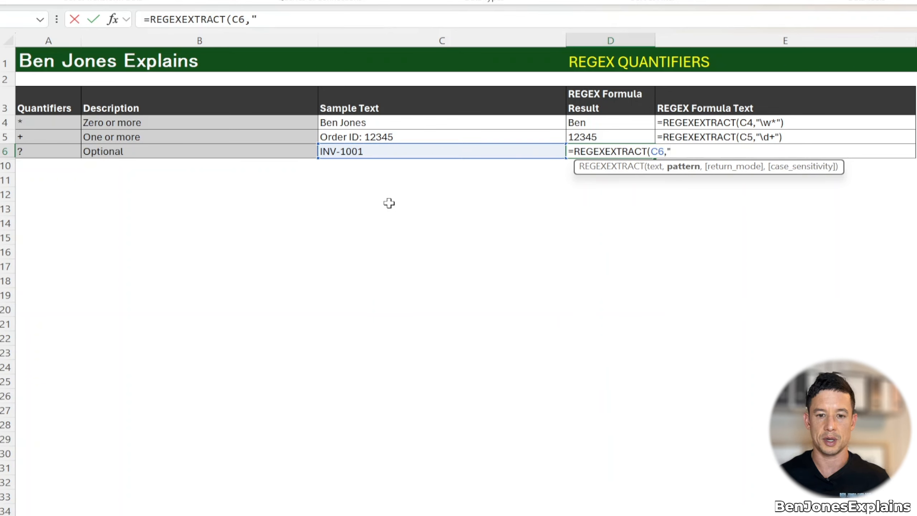
pyautogui.write('INV')
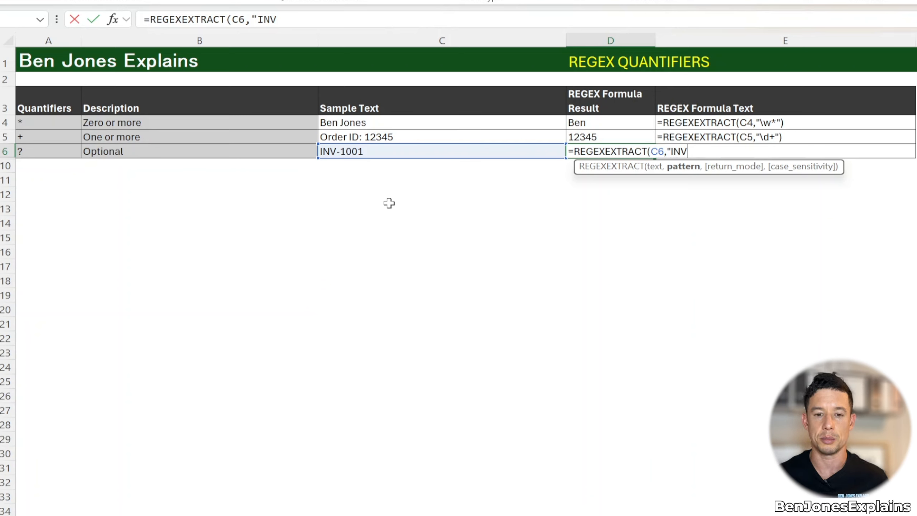
pyautogui.write('-?\\')
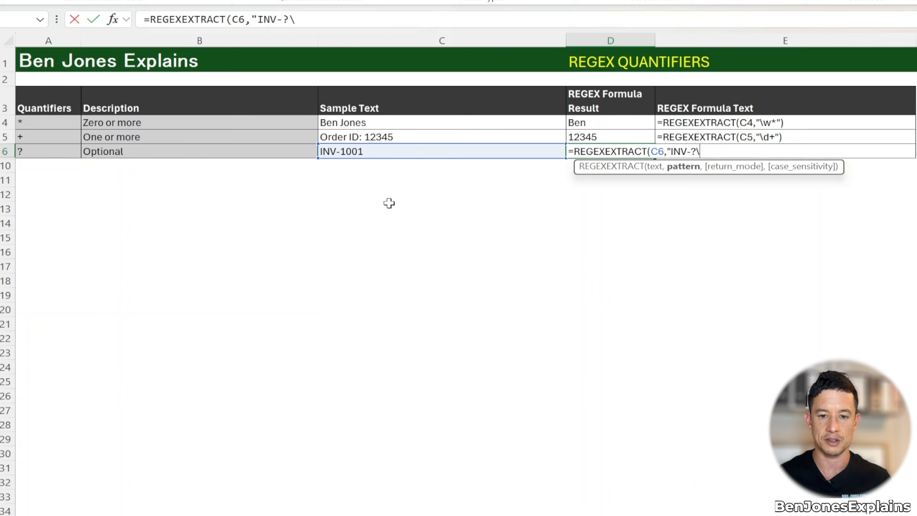
pyautogui.write('d+')
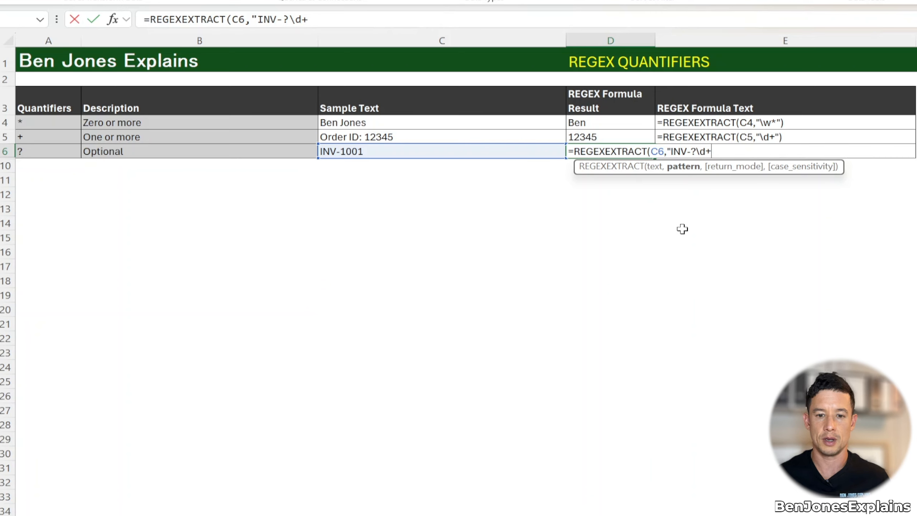
pyautogui.write('"')
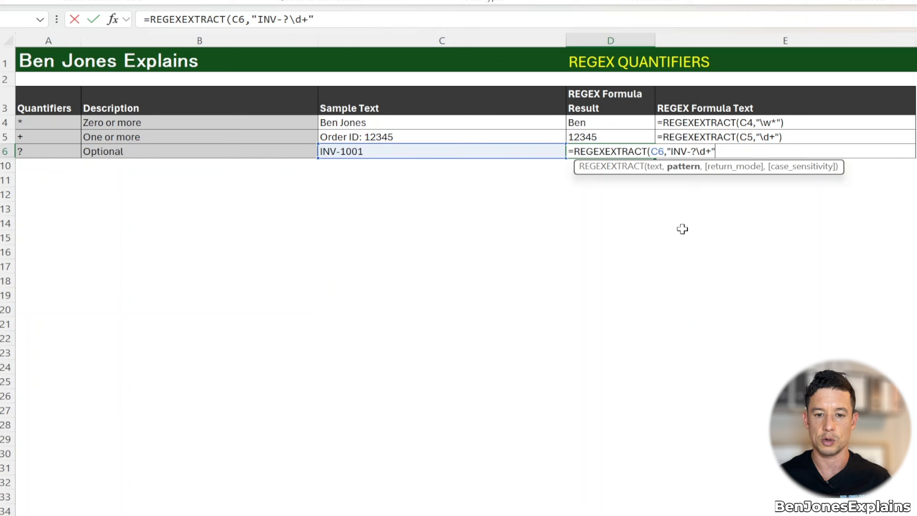
pyautogui.press('Return')
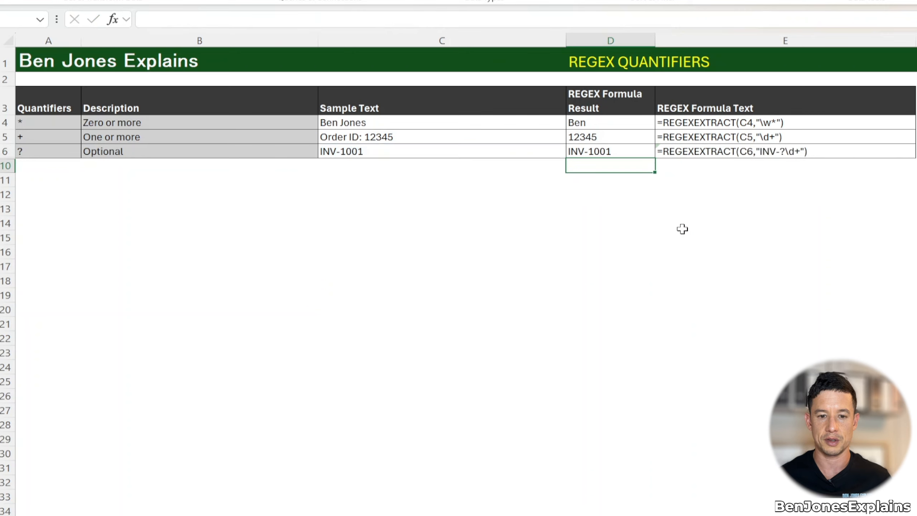
# Delete the hyphen from the C6 sample text so it reads INV1001.
pyautogui.click(606, 151)
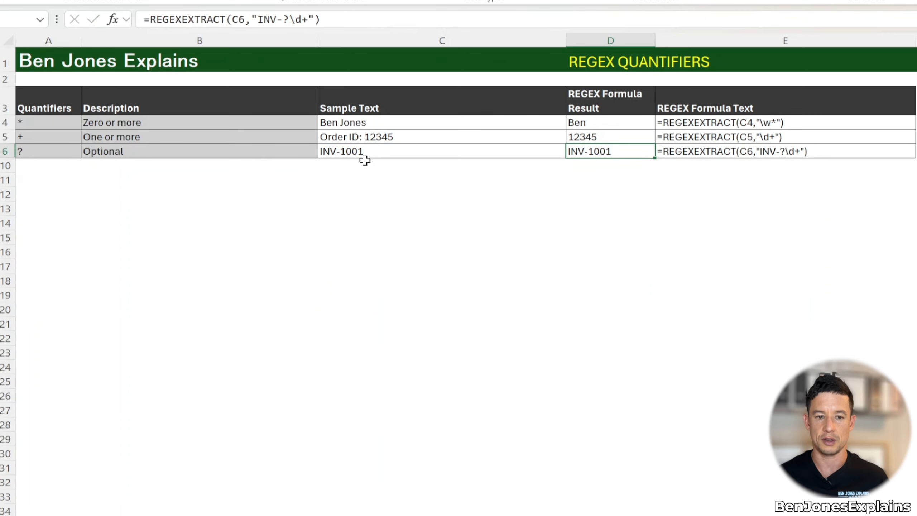
pyautogui.doubleClick(339, 152)
pyautogui.press('BackSpace')
pyautogui.press('Return')
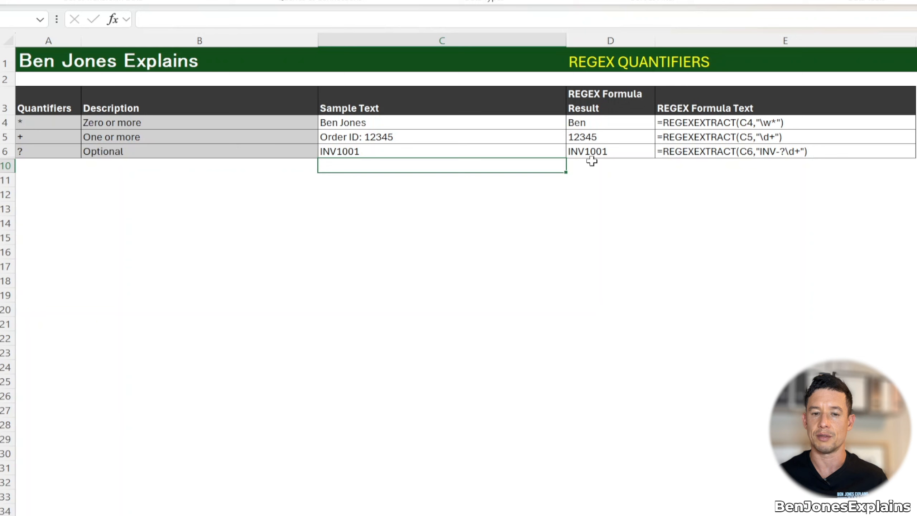
# Examine the optional hyphen part of the REGEXEXTRACT pattern in D6.
pyautogui.doubleClick(606, 152)
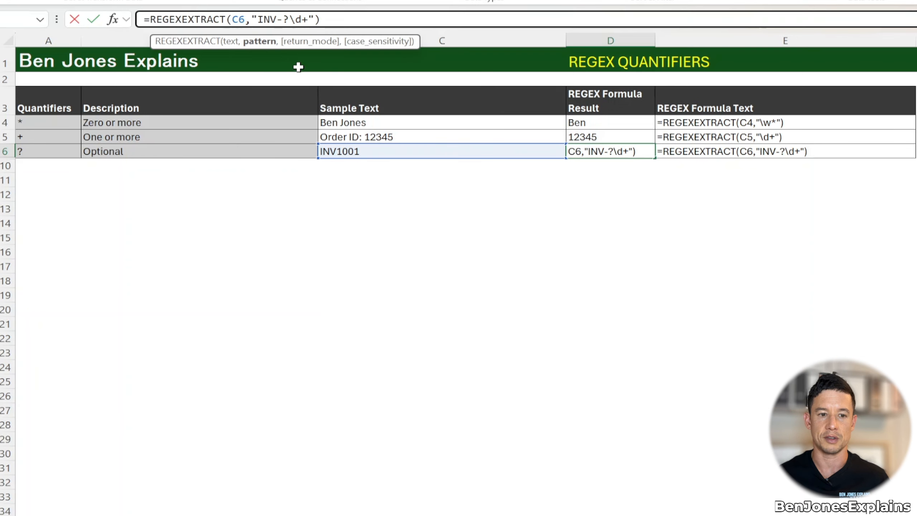
pyautogui.hotkey('shift', 'Left')
pyautogui.hotkey('shift', 'Left')
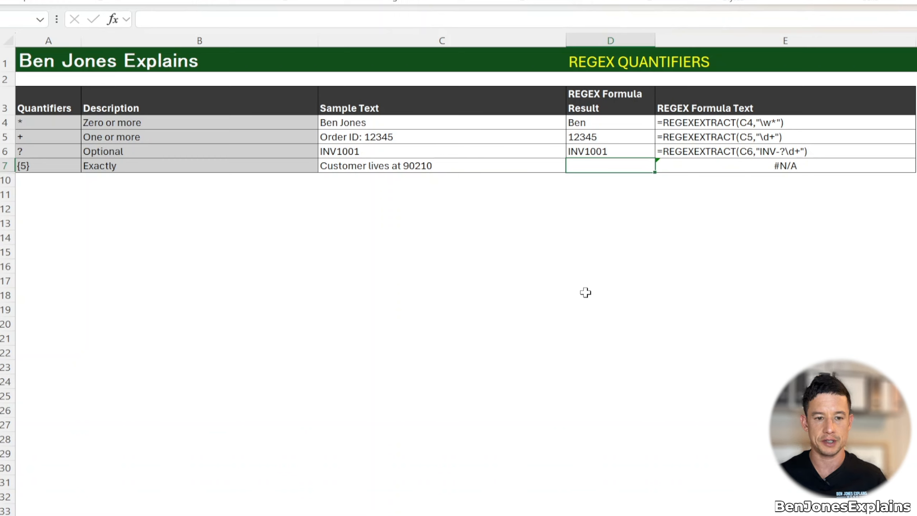
# Enter =REGEXEXTRACT(C7,"\d{5}") in D7 to extract exactly five consecutive digits from the customer text.
pyautogui.write('=')
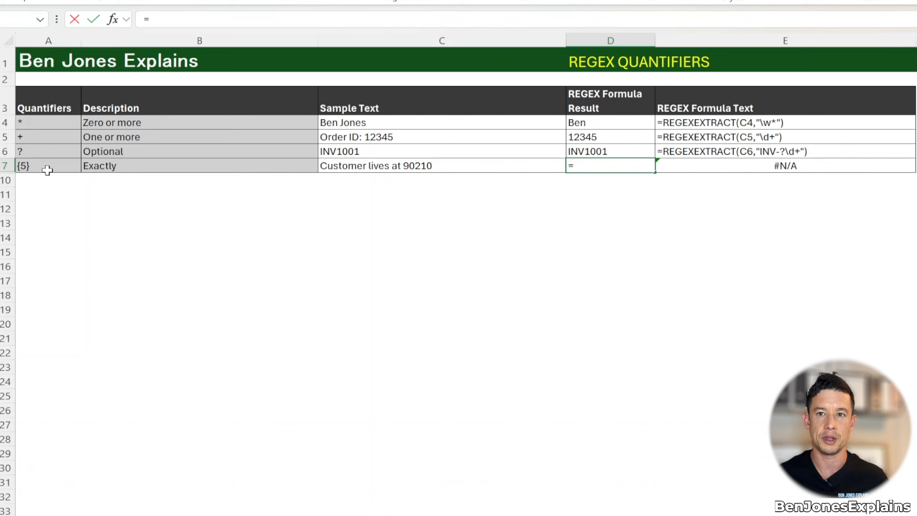
pyautogui.write('reg')
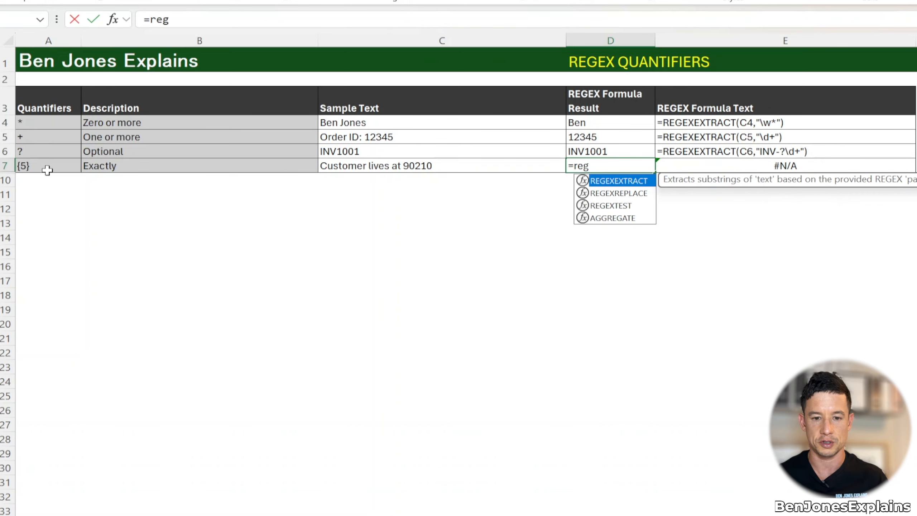
pyautogui.press('Tab')
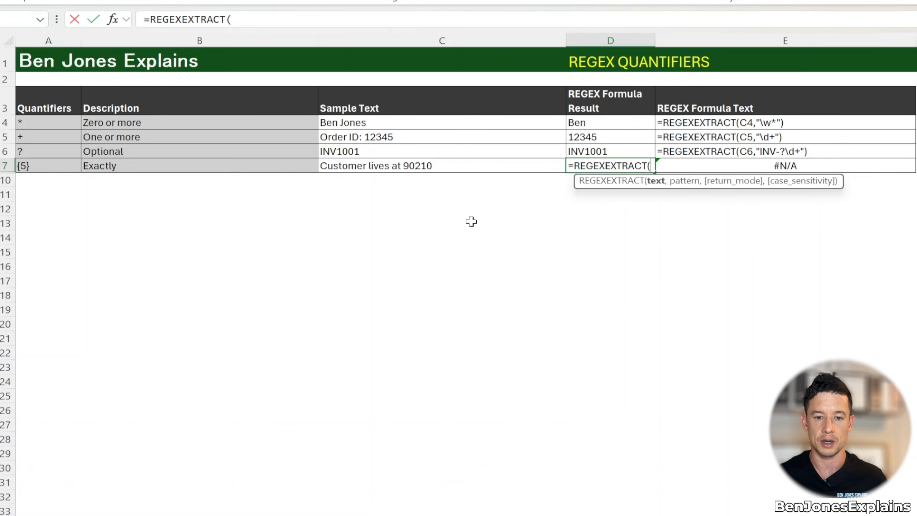
pyautogui.click(496, 167)
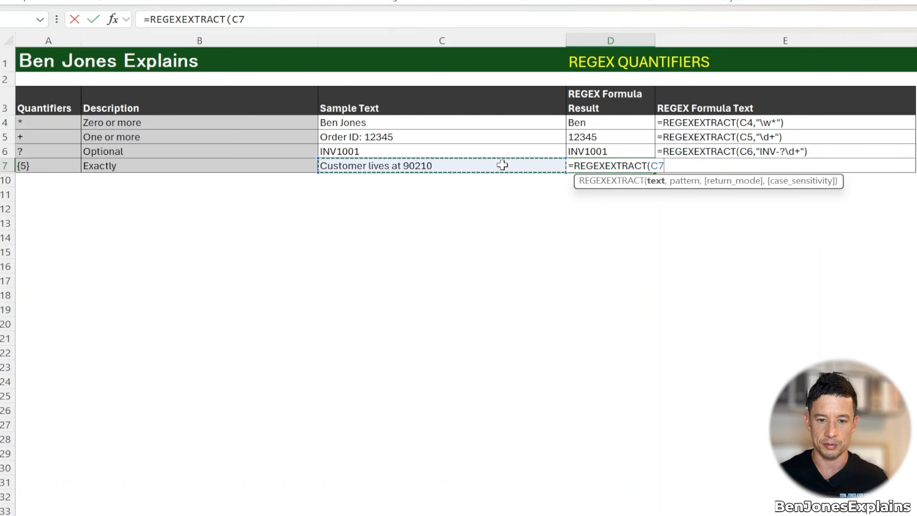
pyautogui.write(',"\\')
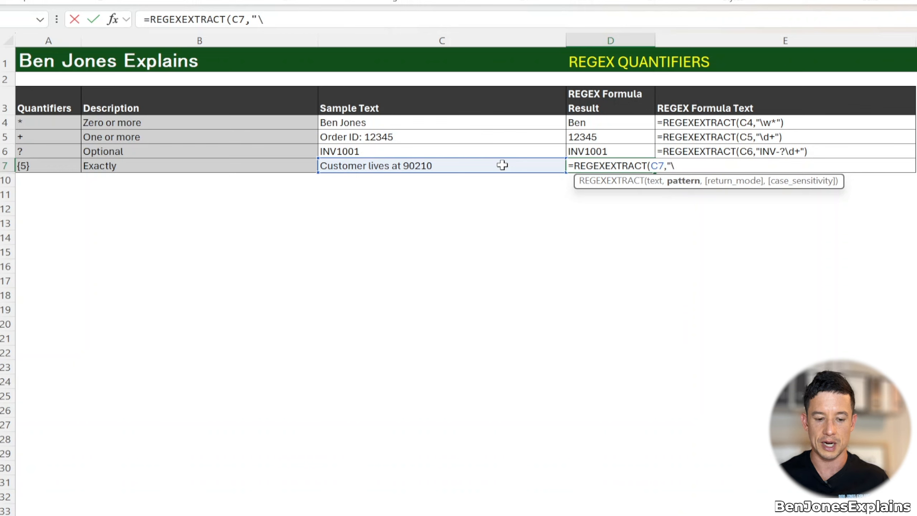
pyautogui.write('d{')
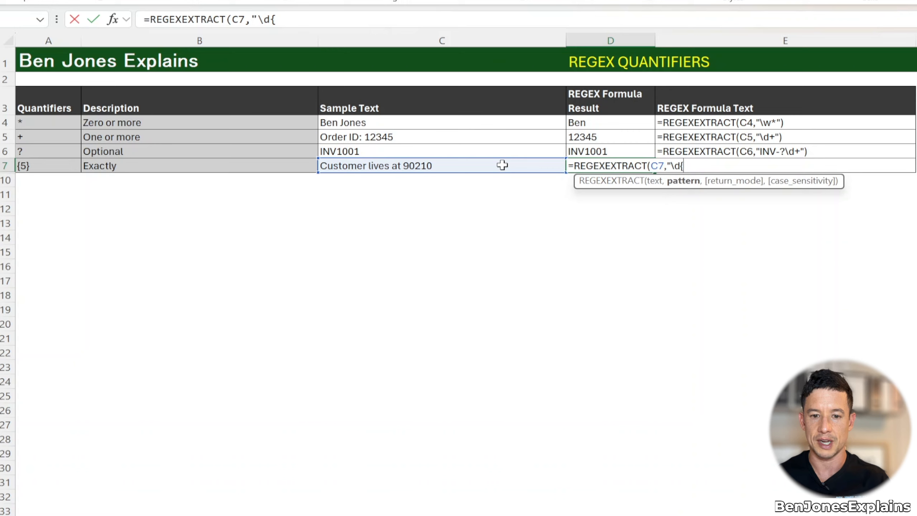
pyautogui.write('5')
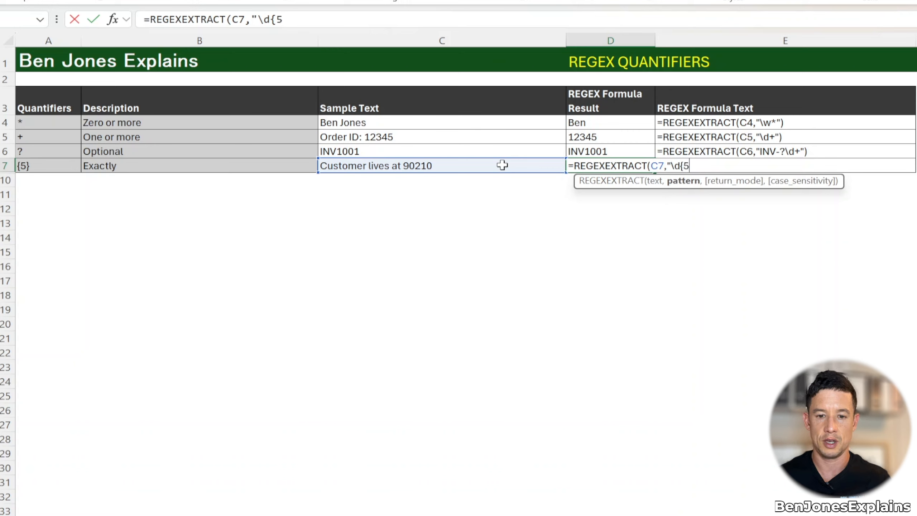
pyautogui.write('}"')
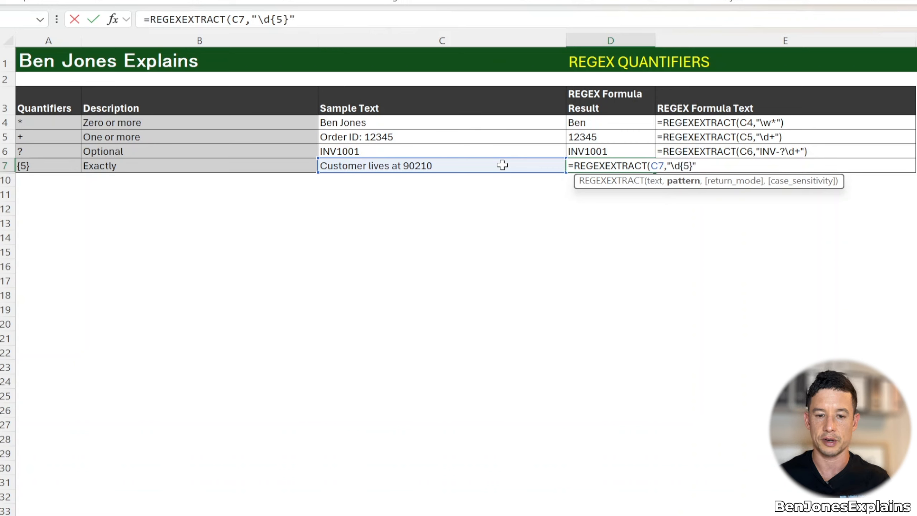
pyautogui.write(')')
pyautogui.press('Return')
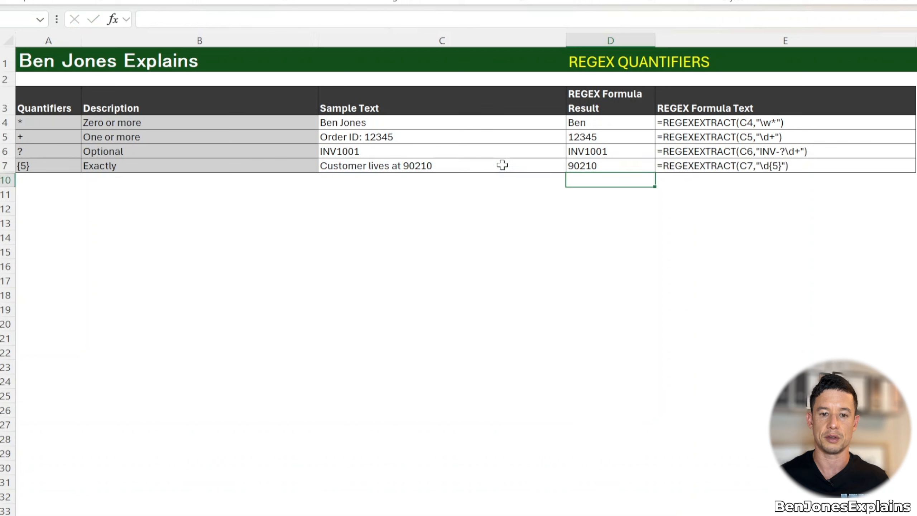
pyautogui.click(612, 161)
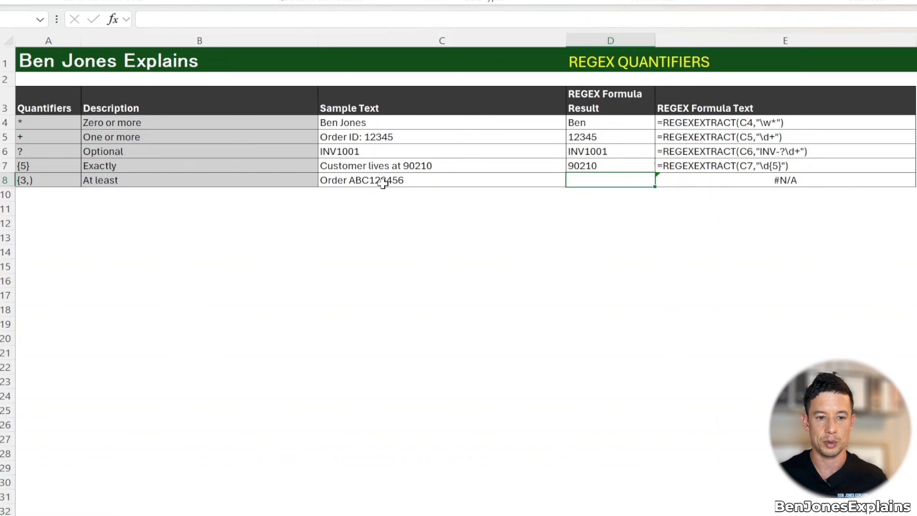
# Enter =REGEXEXTRACT(C8,"\d{3,}") in D8 to extract at least three consecutive digits from the order text.
pyautogui.click(366, 196)
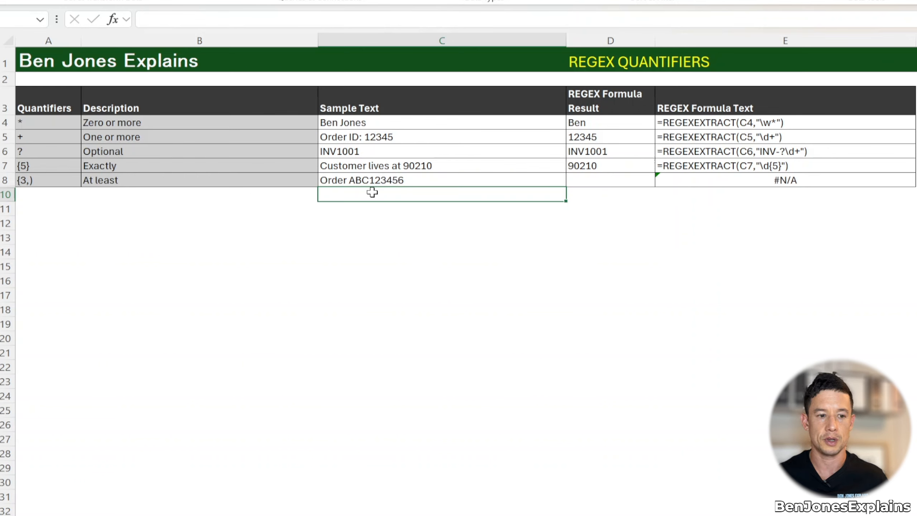
pyautogui.click(621, 180)
pyautogui.write('=')
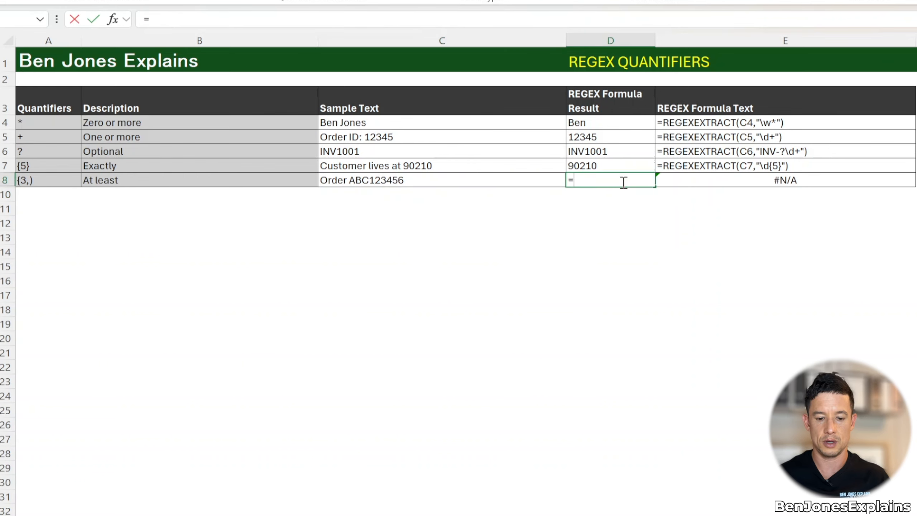
pyautogui.write('re')
pyautogui.press('Down')
pyautogui.press('Down')
pyautogui.press('Tab')
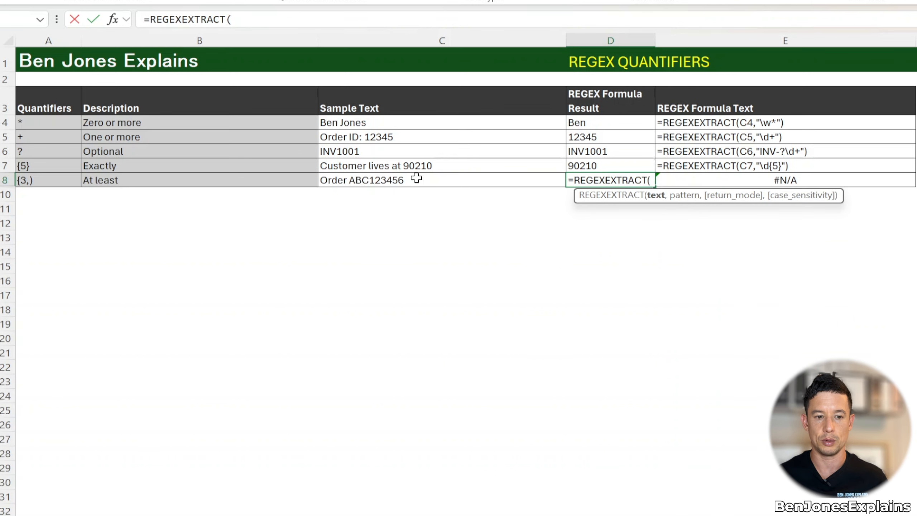
pyautogui.click(435, 175)
pyautogui.write(',"')
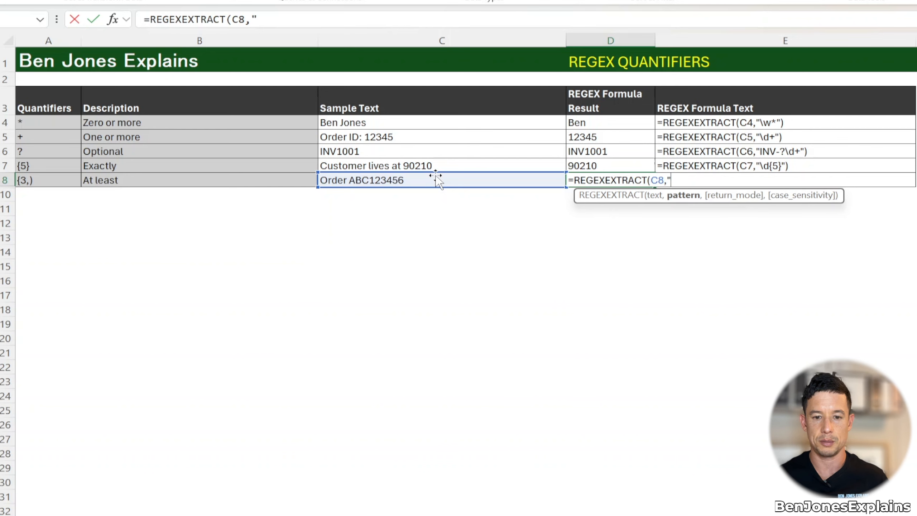
pyautogui.write('\\d')
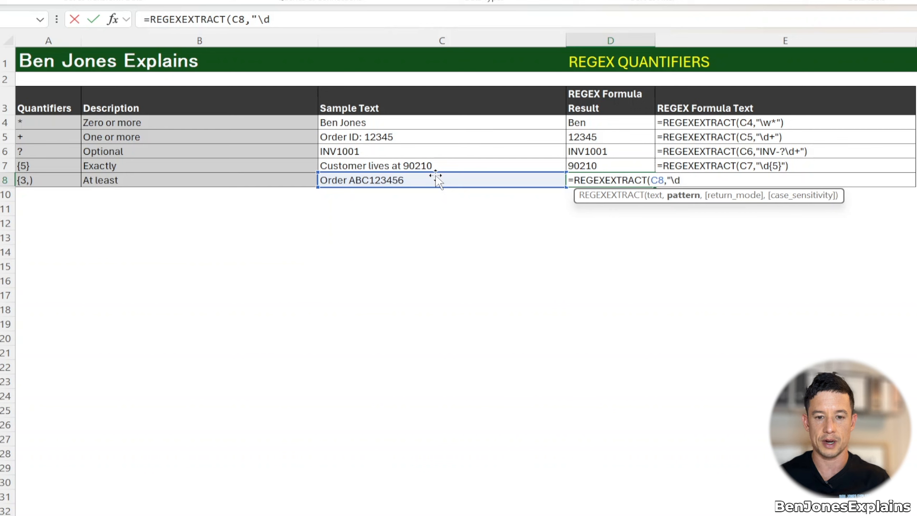
pyautogui.write('{')
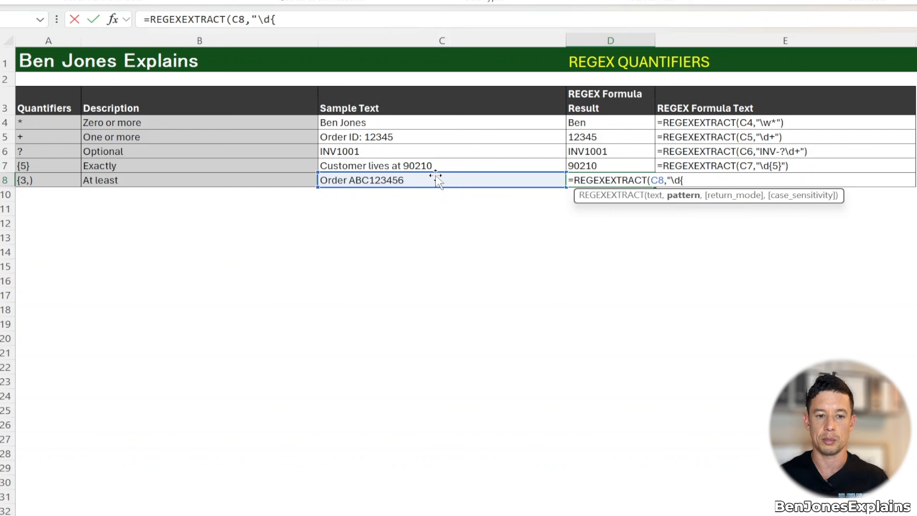
pyautogui.write('3')
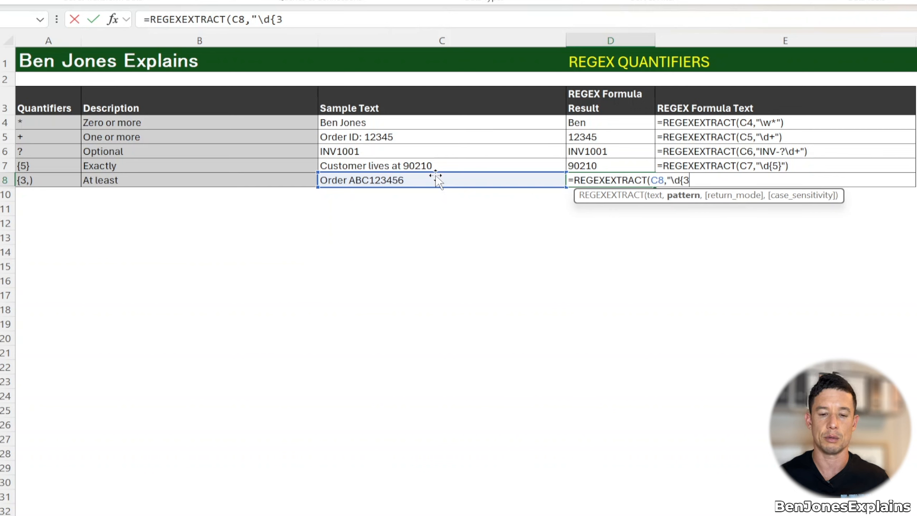
pyautogui.write(',')
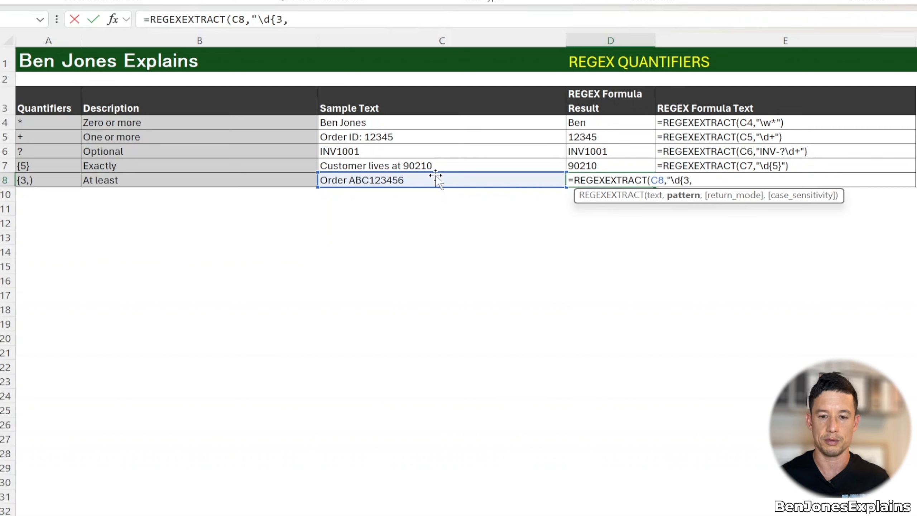
pyautogui.write('}')
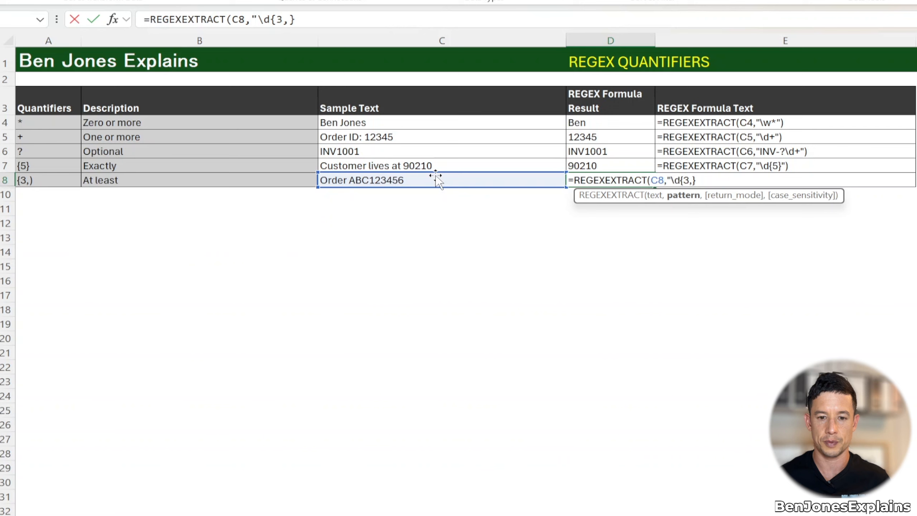
pyautogui.write('")')
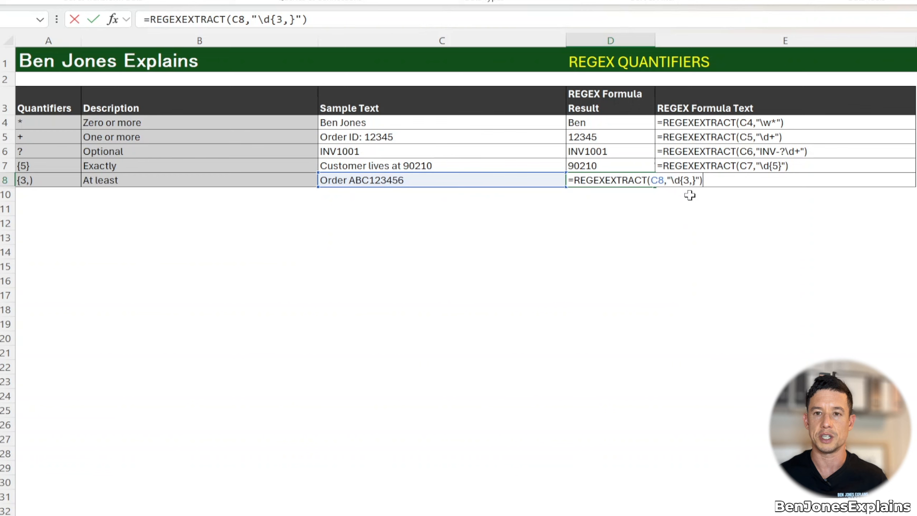
pyautogui.press('Return')
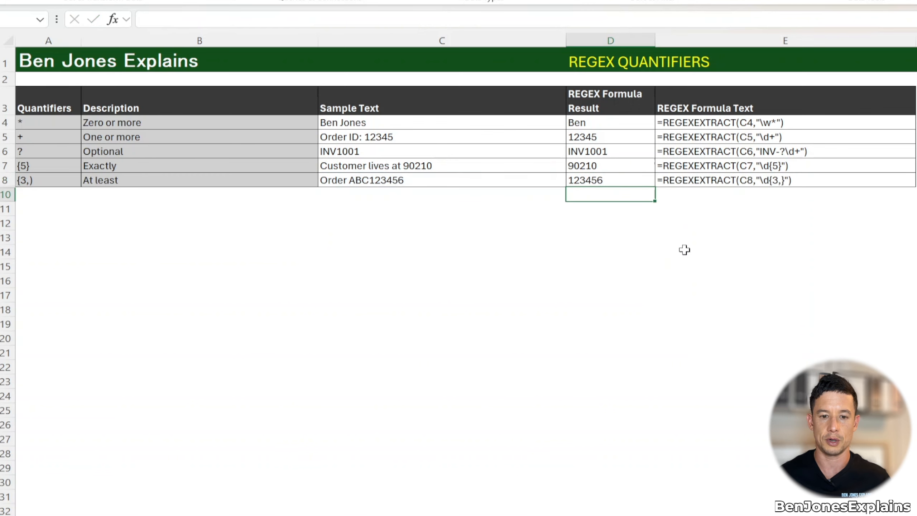
# Delete the trailing 456 from the C8 sample text so that only three digits follow ABC.
pyautogui.press('Up')
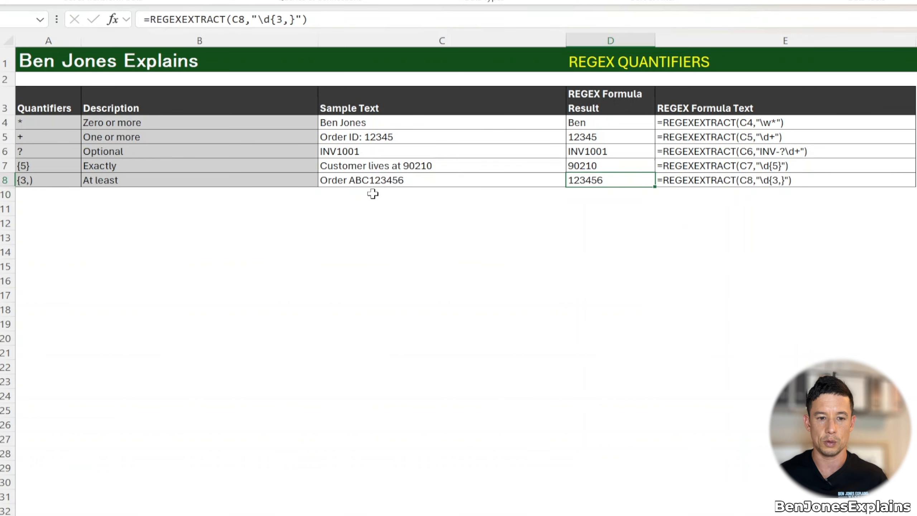
pyautogui.click(411, 186)
pyautogui.moveTo(211, 19); pyautogui.dragTo(234, 20)
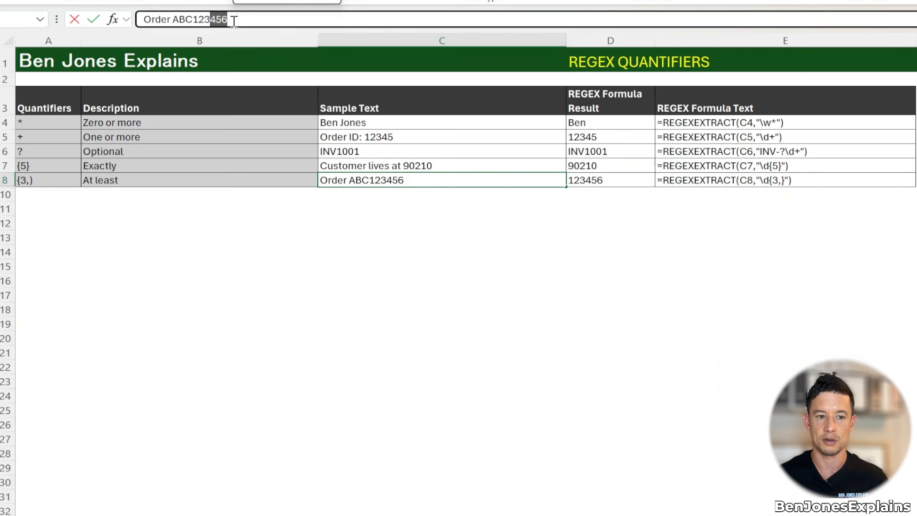
pyautogui.press('BackSpace')
pyautogui.press('Return')
# Delete the trailing 3 from the C8 sample text so that only two digits follow ABC.
pyautogui.click(505, 181)
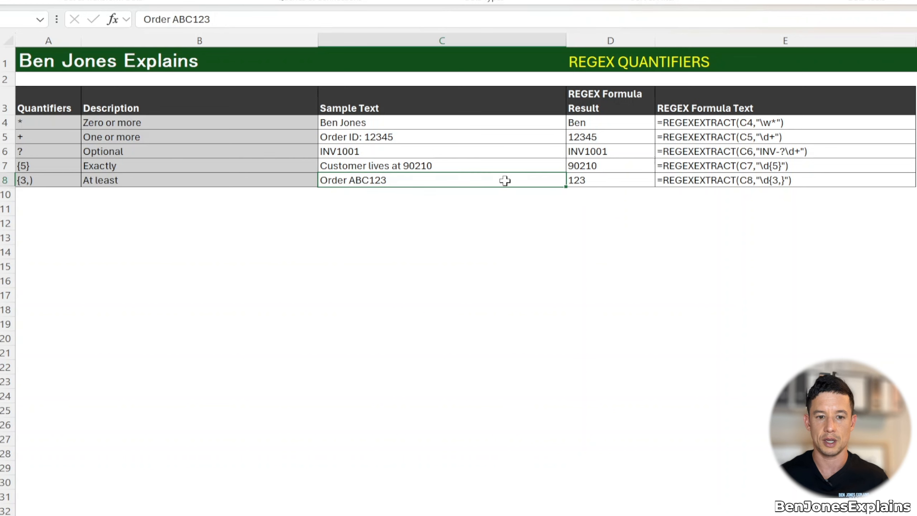
pyautogui.click(279, 17)
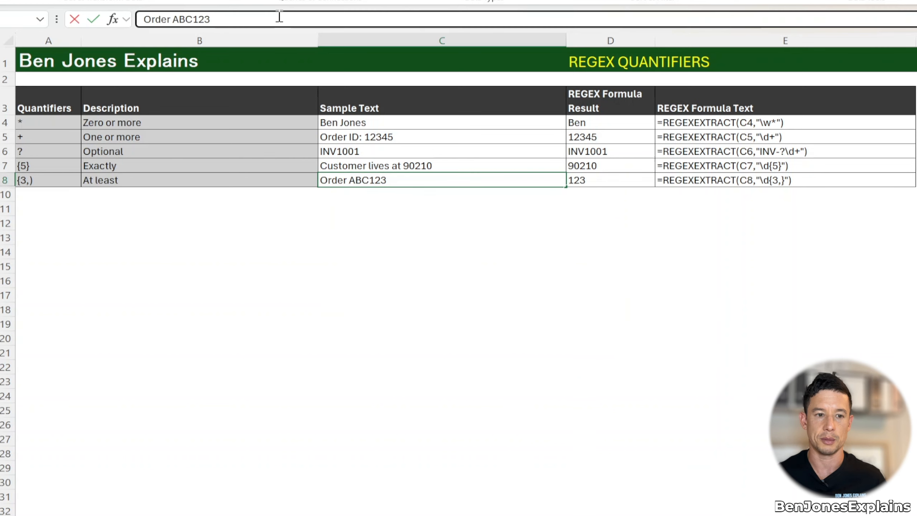
pyautogui.press('BackSpace')
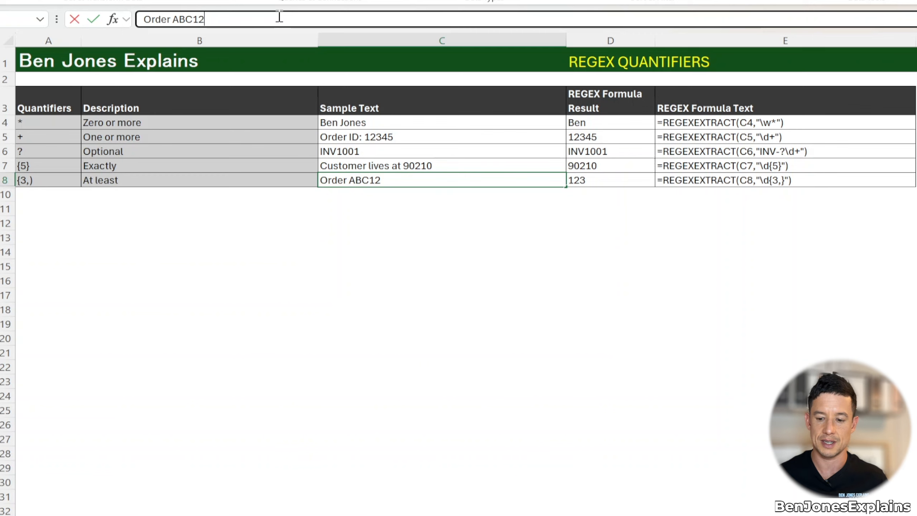
pyautogui.press('Return')
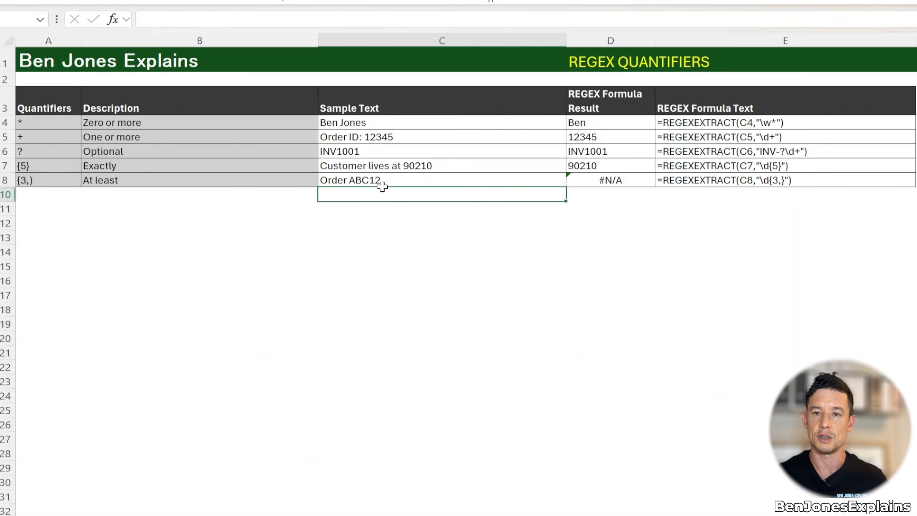
pyautogui.click(402, 180)
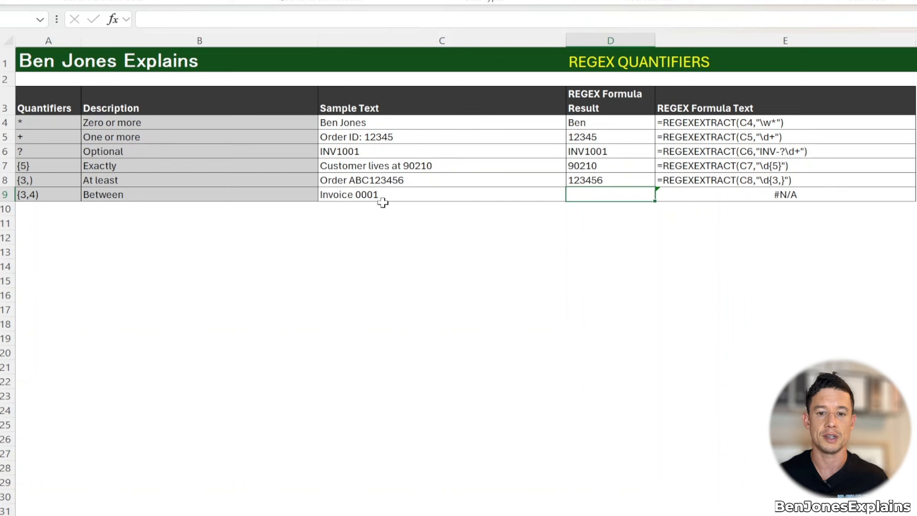
# Enter =REGEXEXTRACT(C9,"\d{3,4}") in D9 to extract between three and four digits from the invoice text.
pyautogui.write('=reg')
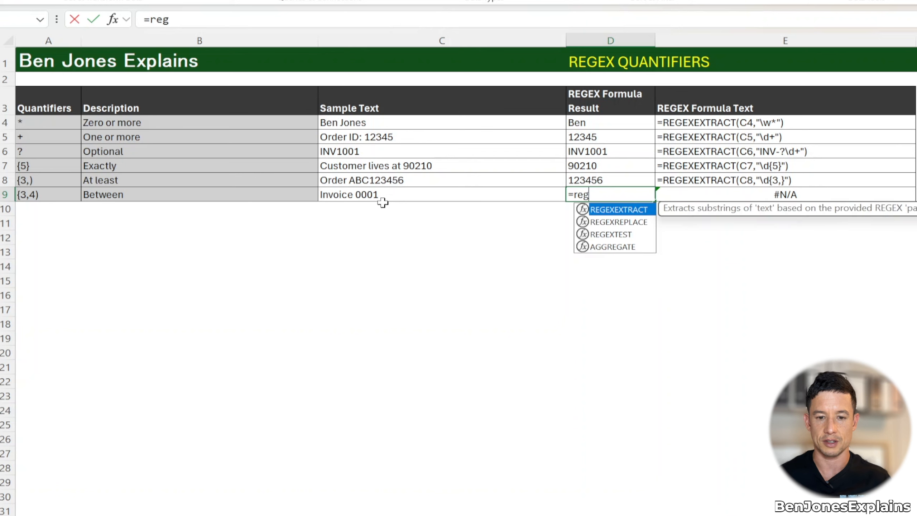
pyautogui.press('Tab')
pyautogui.click(383, 202)
pyautogui.write(',')
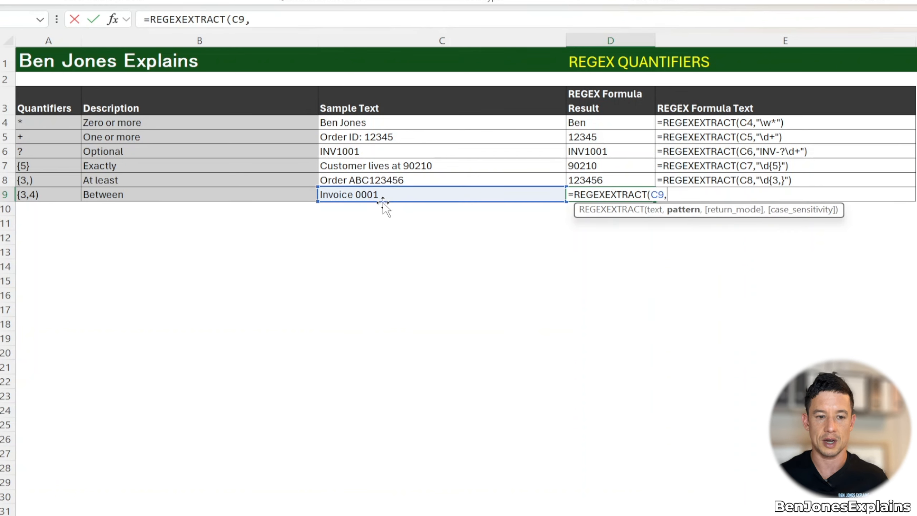
pyautogui.write('"\\')
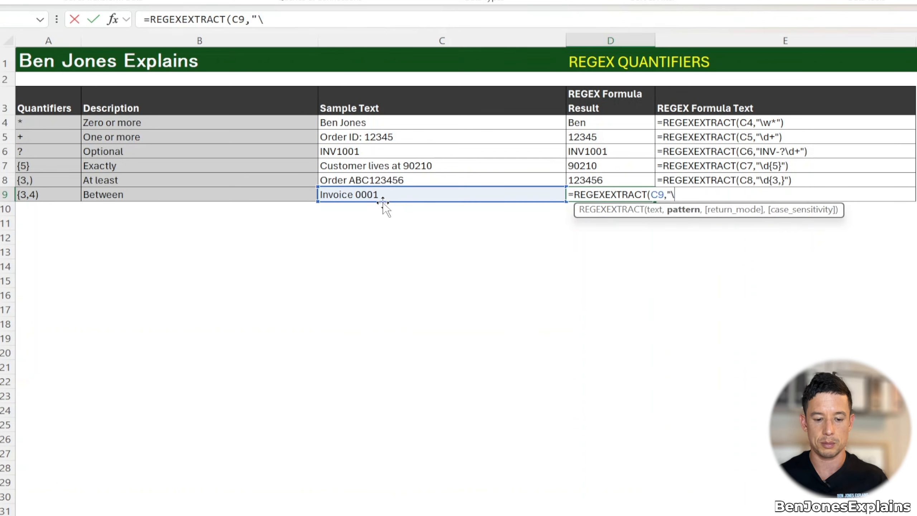
pyautogui.write('d{')
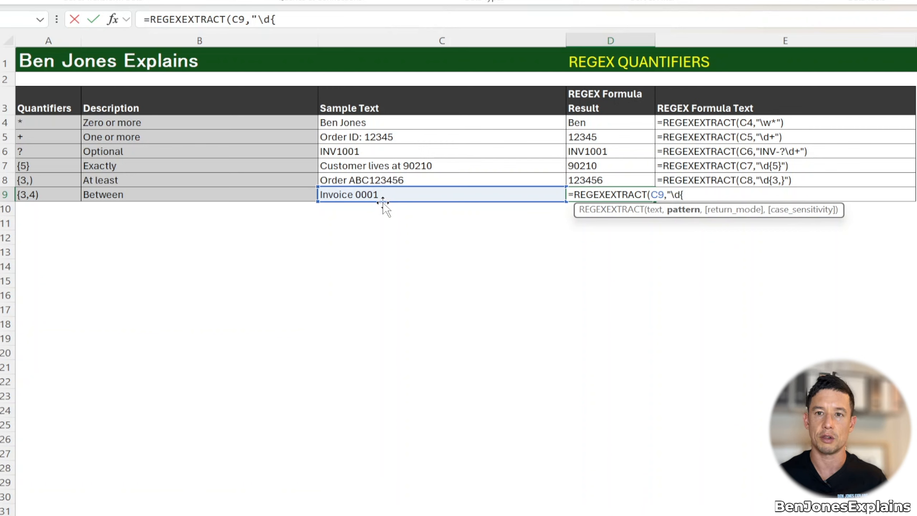
pyautogui.write('3,4')
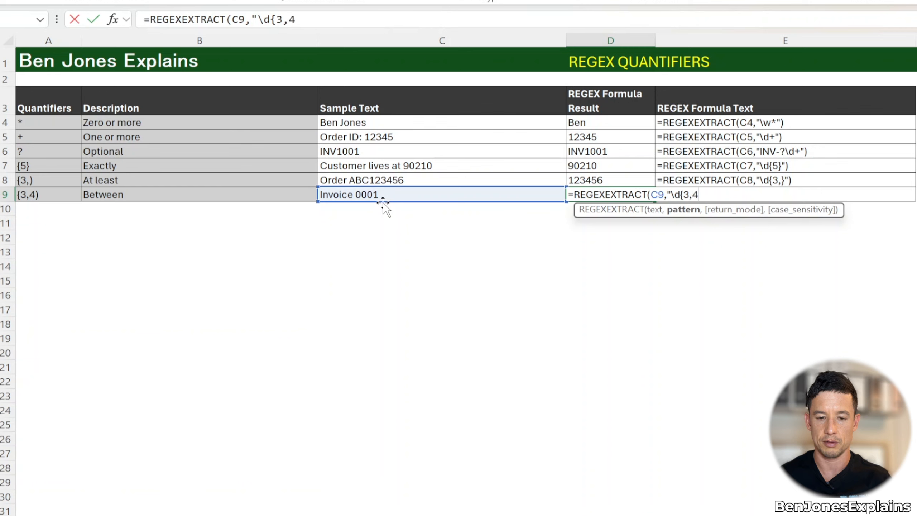
pyautogui.write('}')
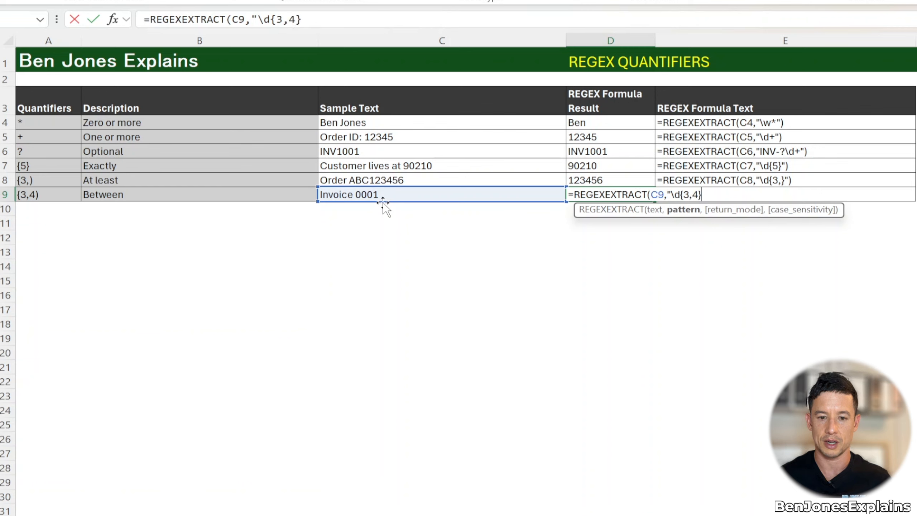
pyautogui.write('")')
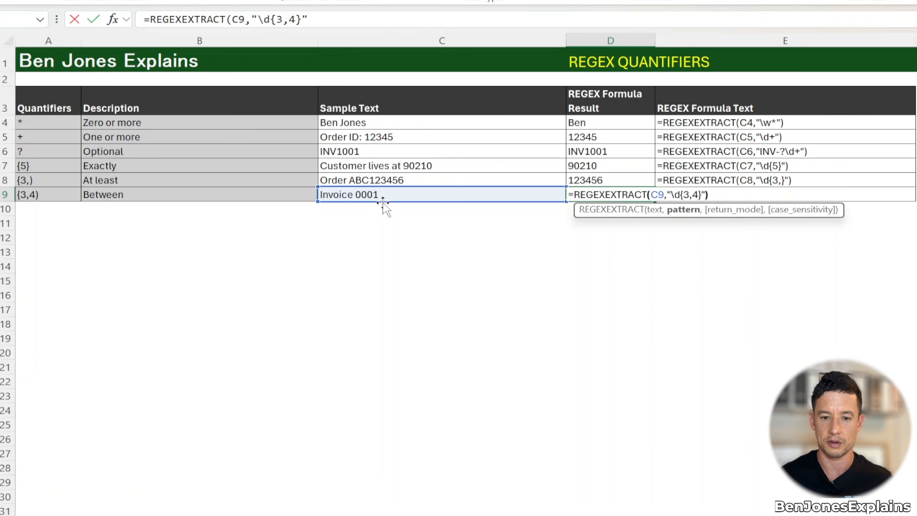
pyautogui.press('Return')
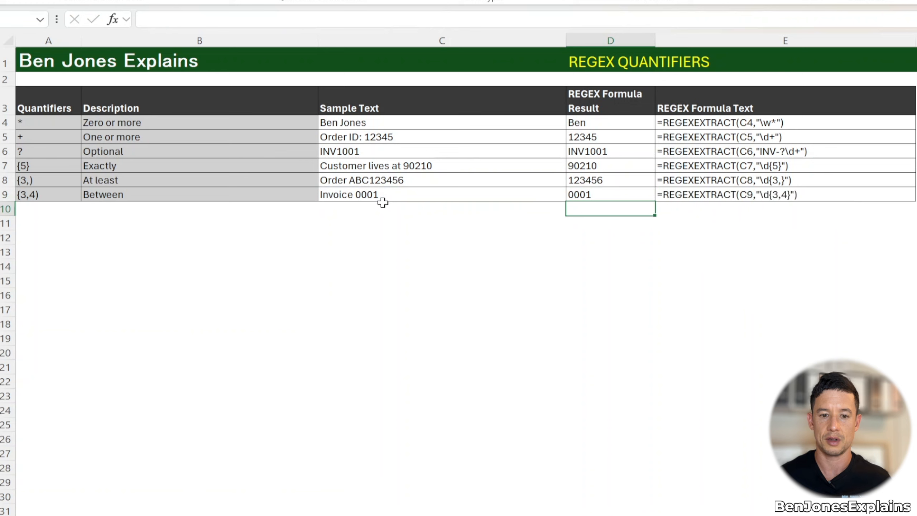
# Append a 2 to the C9 sample text so it reads Invoice 00012.
pyautogui.click(597, 192)
pyautogui.click(457, 189)
pyautogui.click(315, 19)
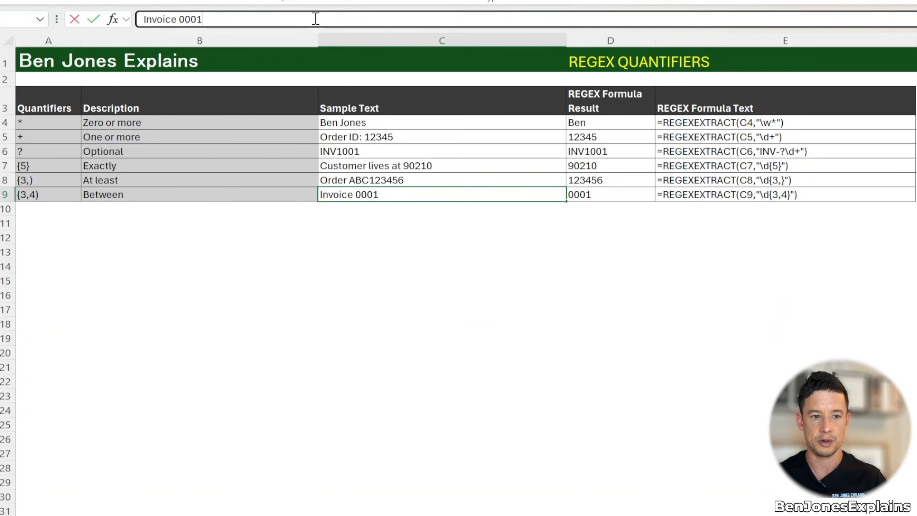
pyautogui.write('2')
pyautogui.press('Return')
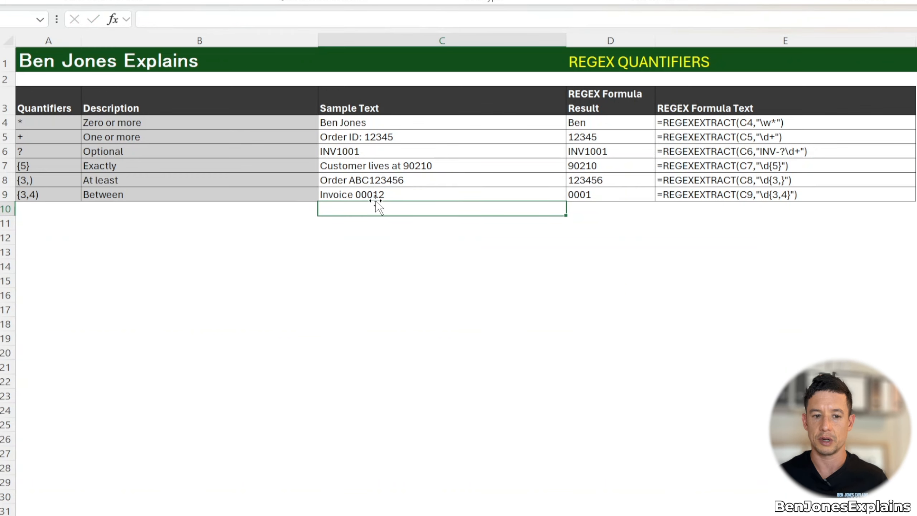
# Shorten the C9 sample text to Invoice 00, leaving only two digits.
pyautogui.click(394, 193)
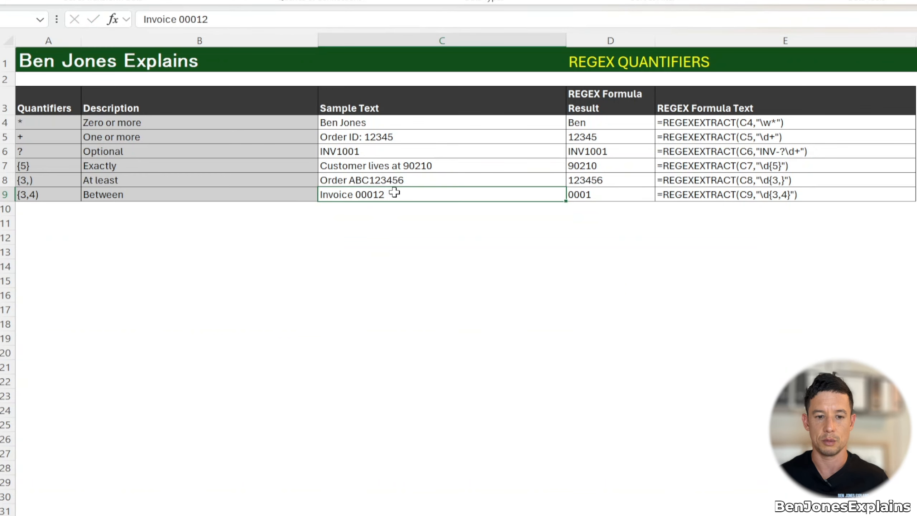
pyautogui.click(242, 18)
pyautogui.press('BackSpace')
pyautogui.press('BackSpace')
pyautogui.press('BackSpace')
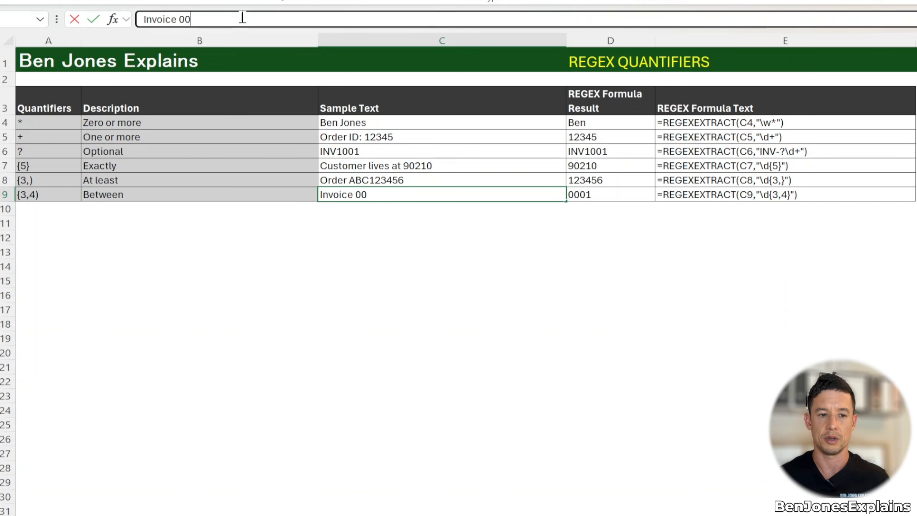
pyautogui.press('Return')
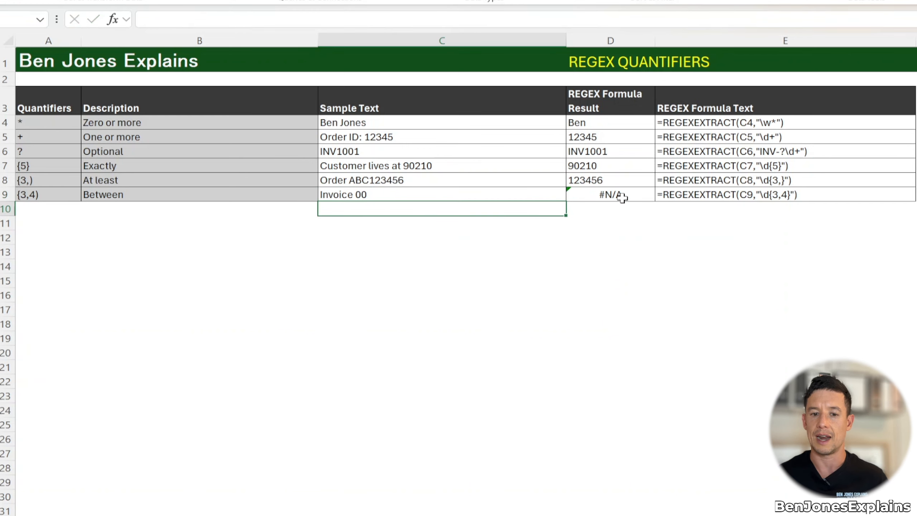